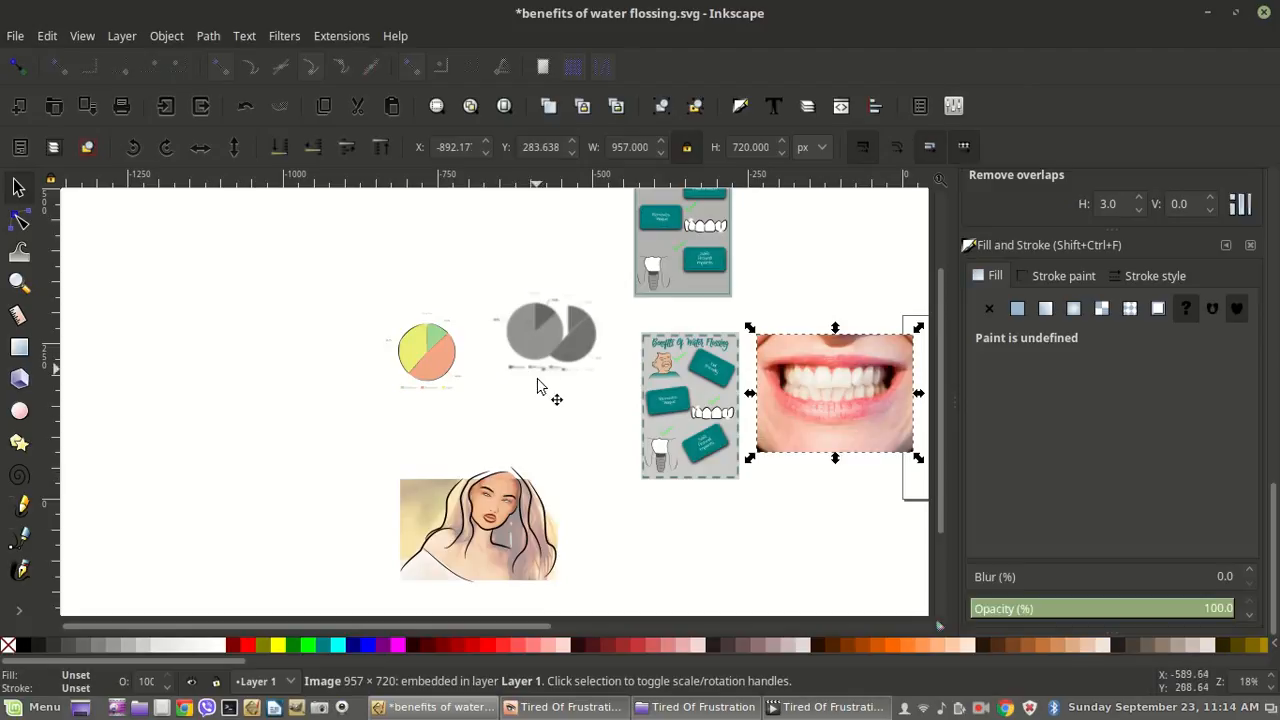
# Step: Examine both Benefits Of Water Flossing infographic layouts on the canvas, including their text cards, teeth and implant drawings
pyautogui.scroll(7, 692, 388)
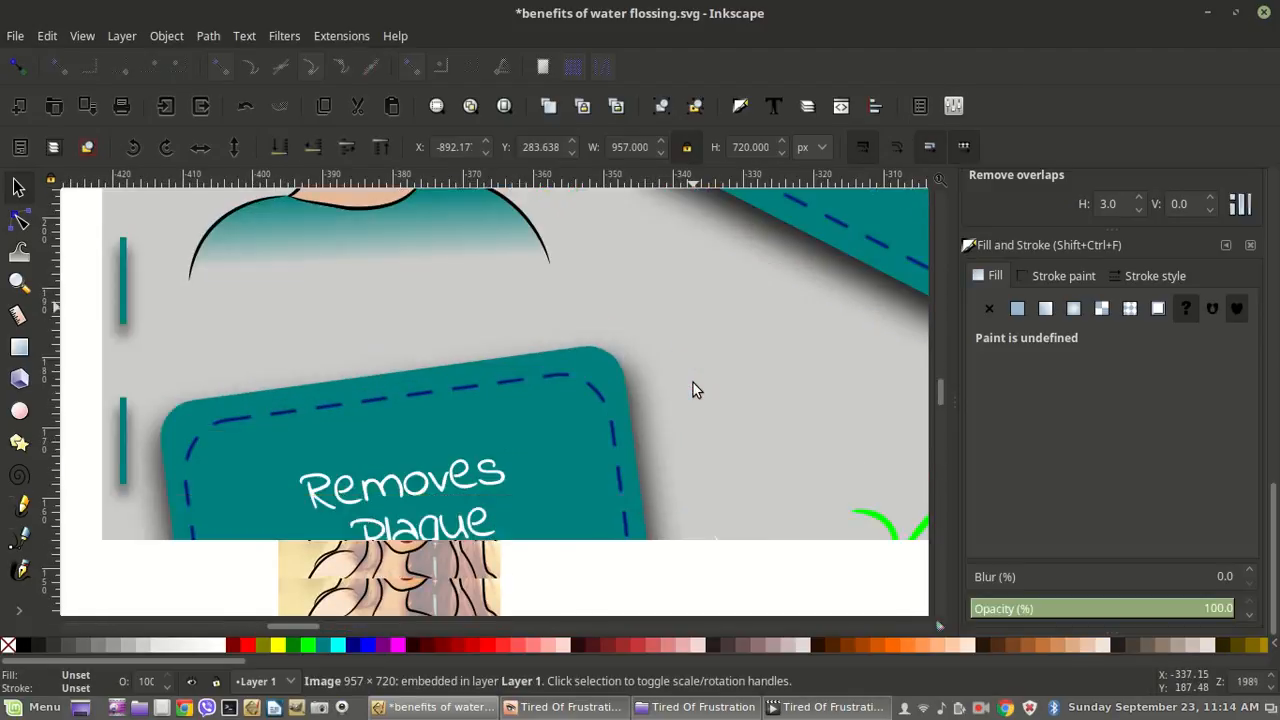
pyautogui.scroll(-3, 694, 385)
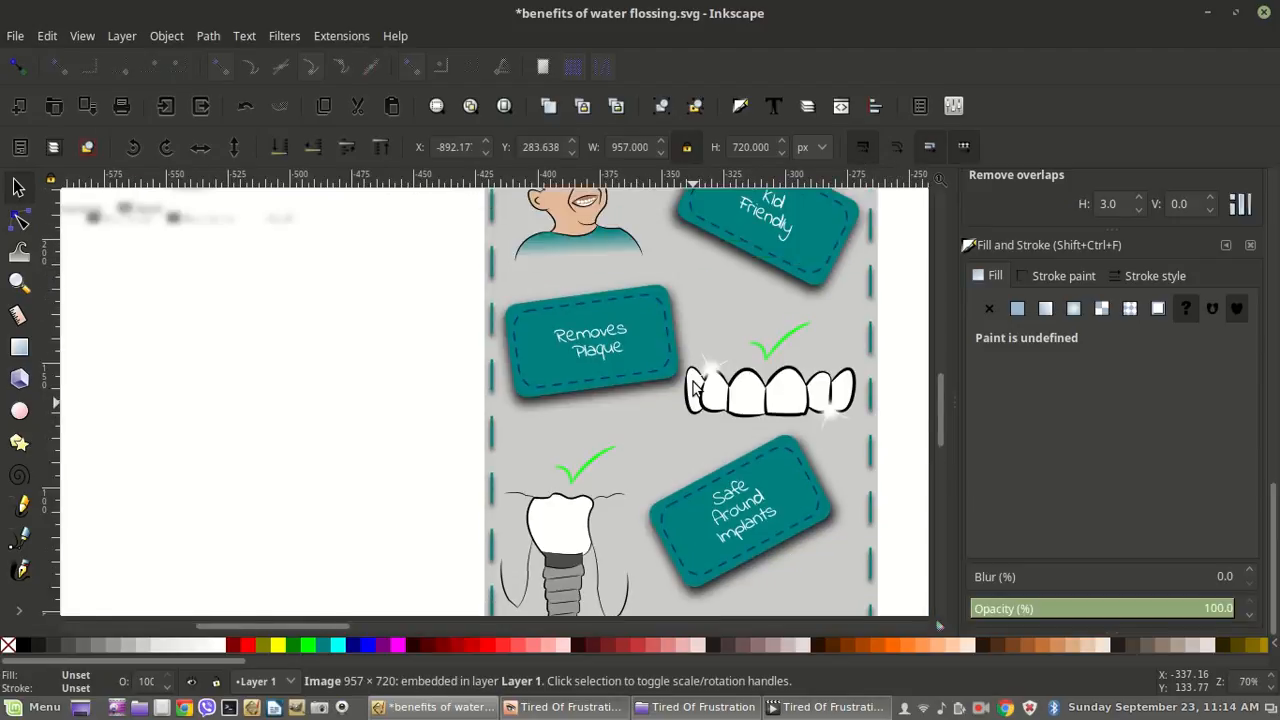
pyautogui.scroll(-1, 692, 382)
pyautogui.scroll(-6, 692, 382)
pyautogui.scroll(6, 692, 382)
pyautogui.scroll(-4, 692, 382)
pyautogui.scroll(1, 692, 382)
pyautogui.scroll(4, 692, 382)
pyautogui.scroll(-4, 692, 382)
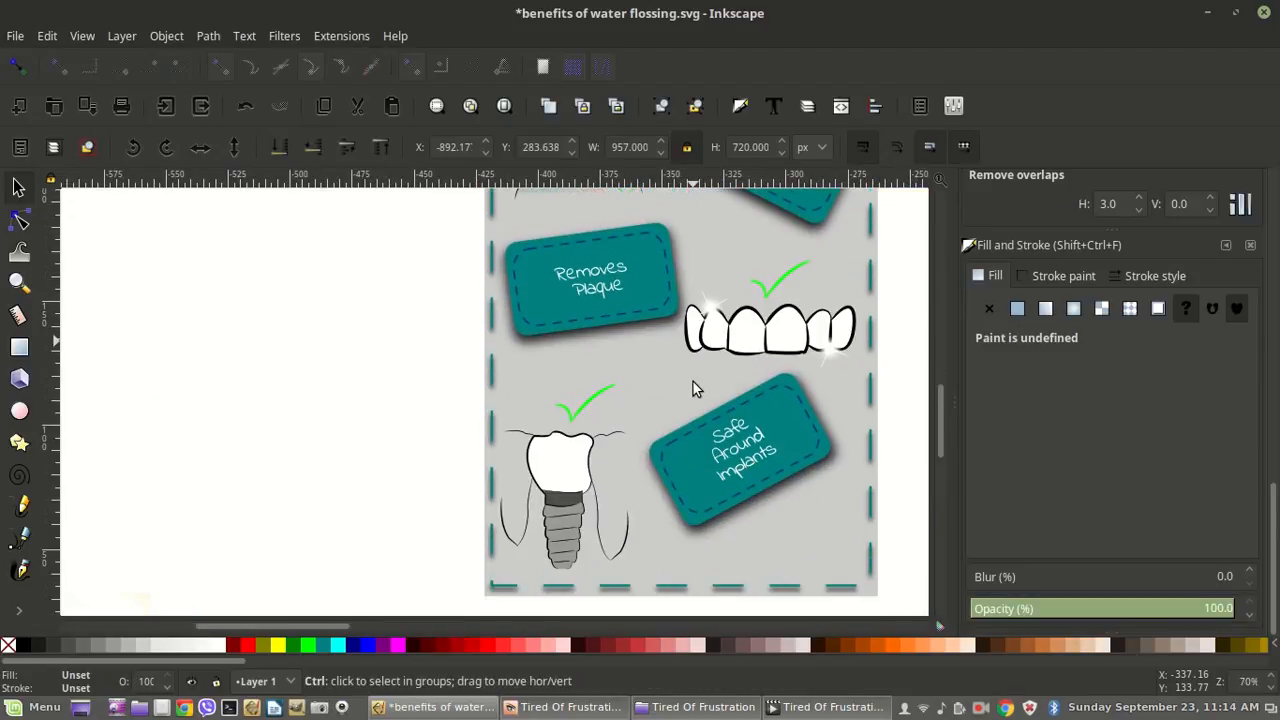
pyautogui.scroll(-2, 692, 382)
pyautogui.scroll(5, 638, 408)
pyautogui.scroll(3, 655, 365)
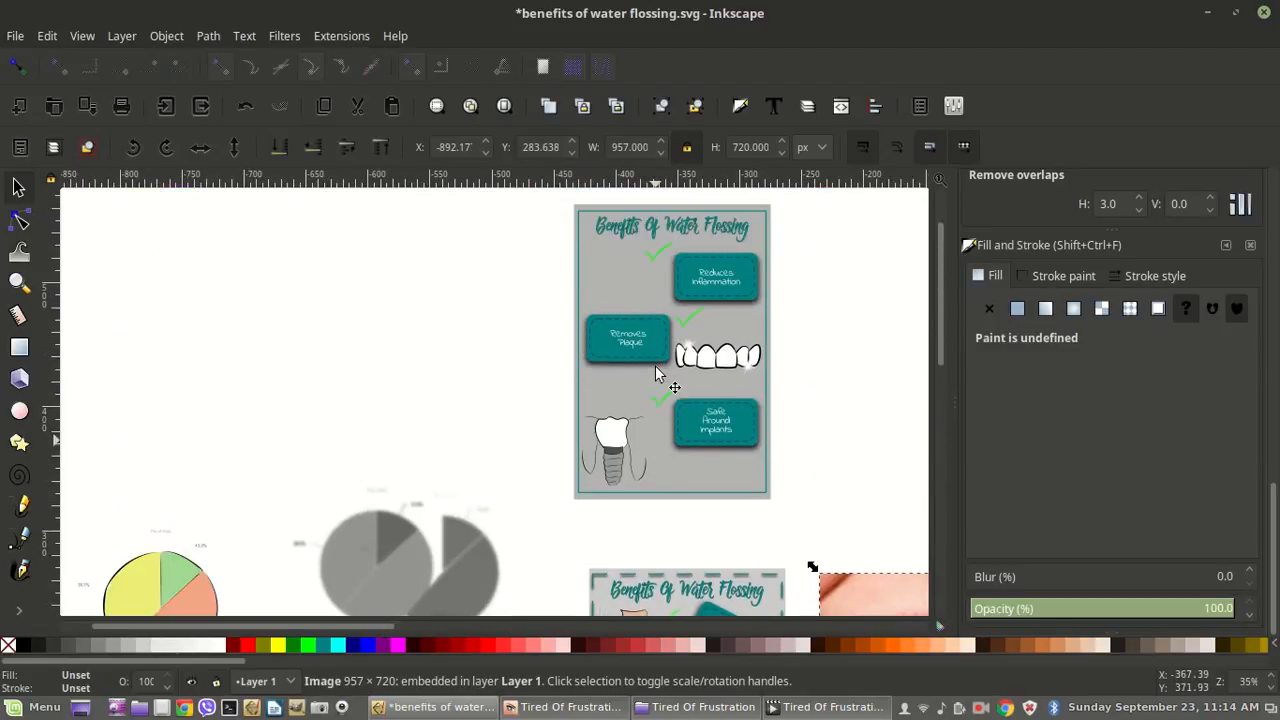
pyautogui.scroll(-6, 600, 470)
# Step: Switch to the image viewer and browse the finished infographics, cycling through the set and stopping at Infographic.png
pyautogui.click(565, 707)
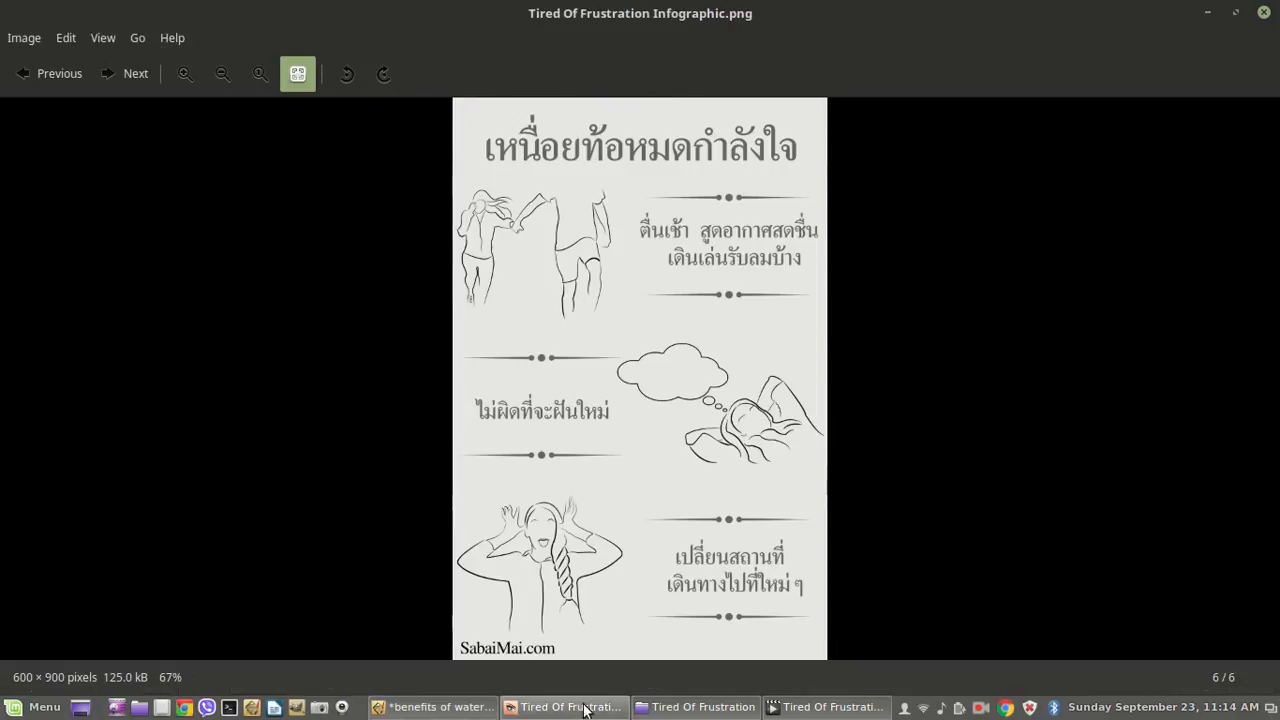
pyautogui.click(109, 71)
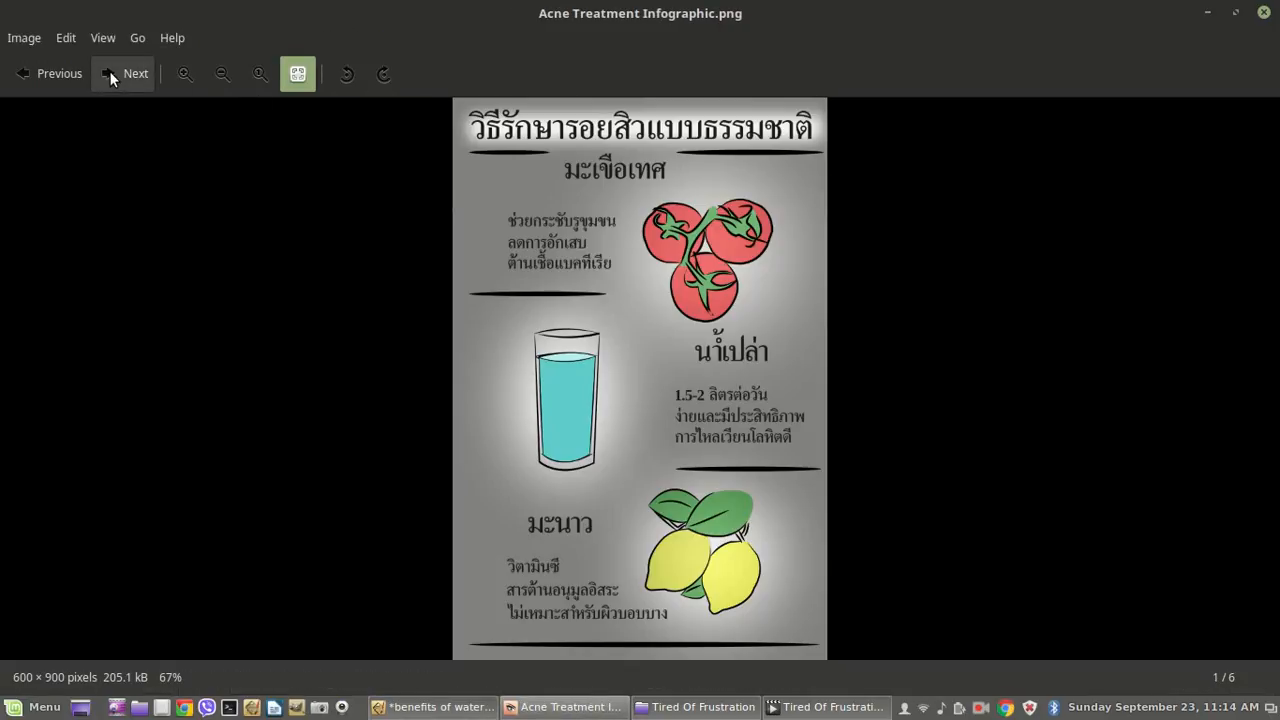
pyautogui.click(109, 71)
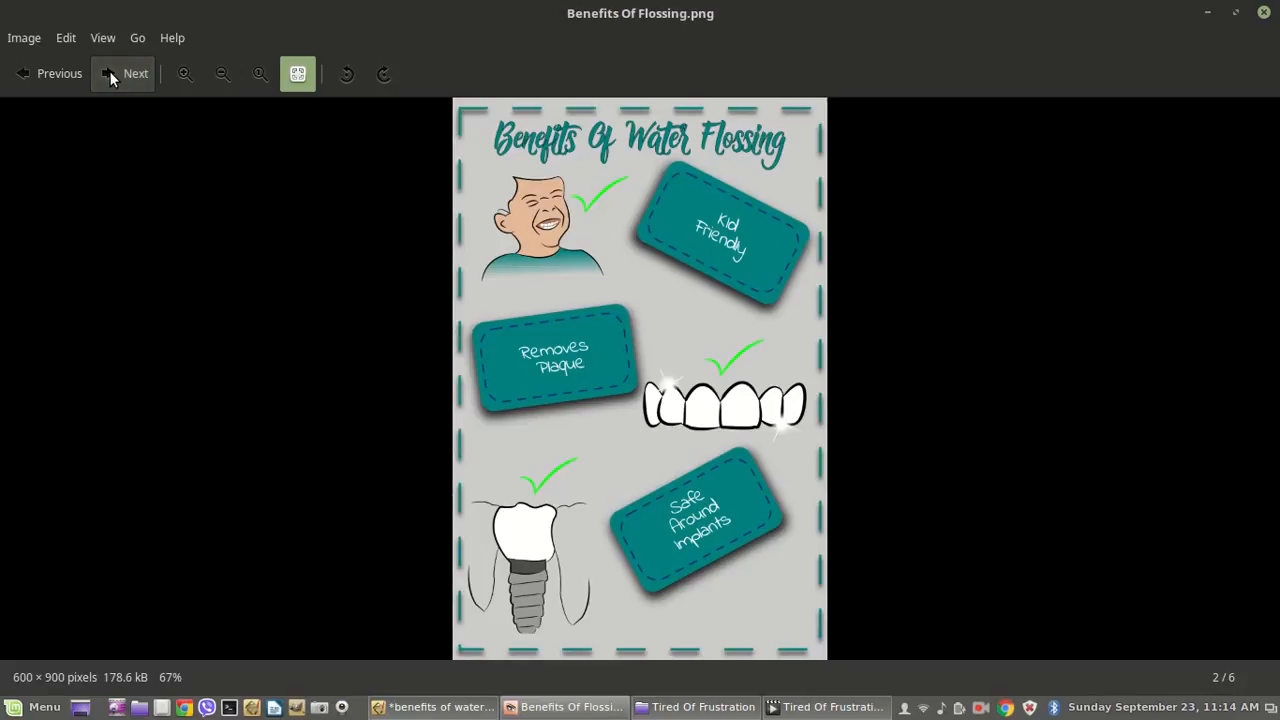
pyautogui.click(109, 71)
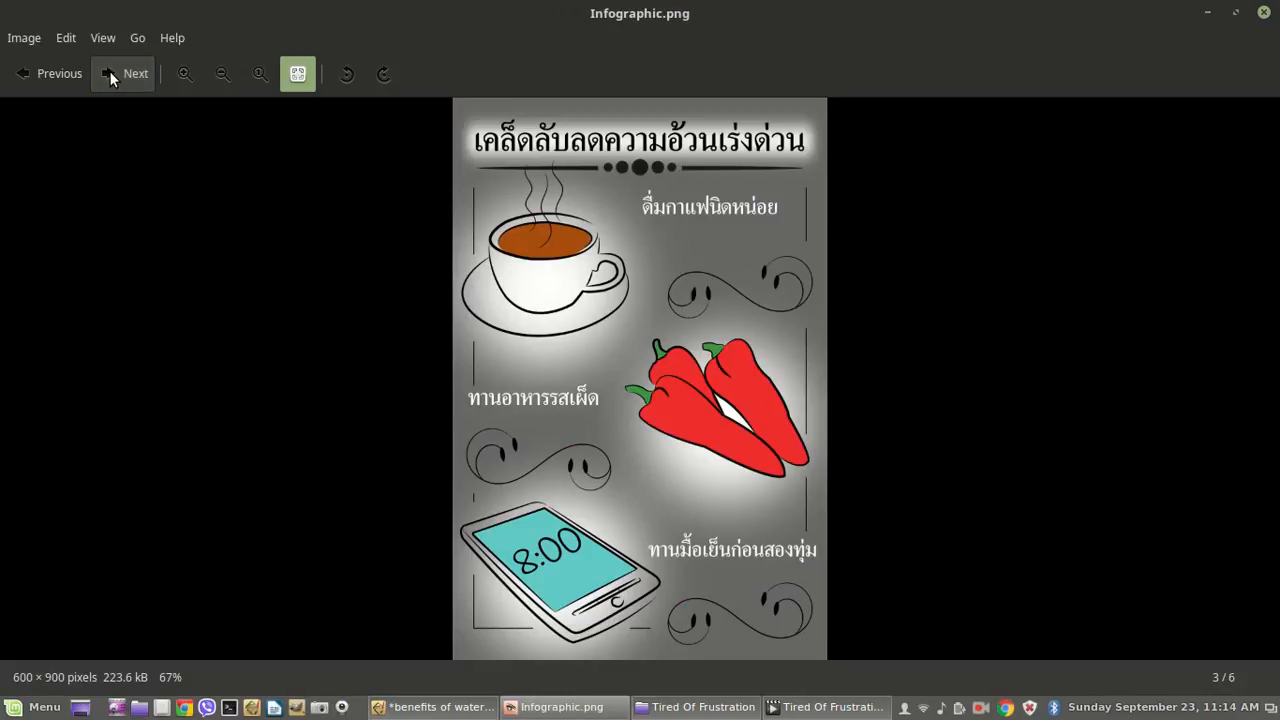
pyautogui.click(109, 71)
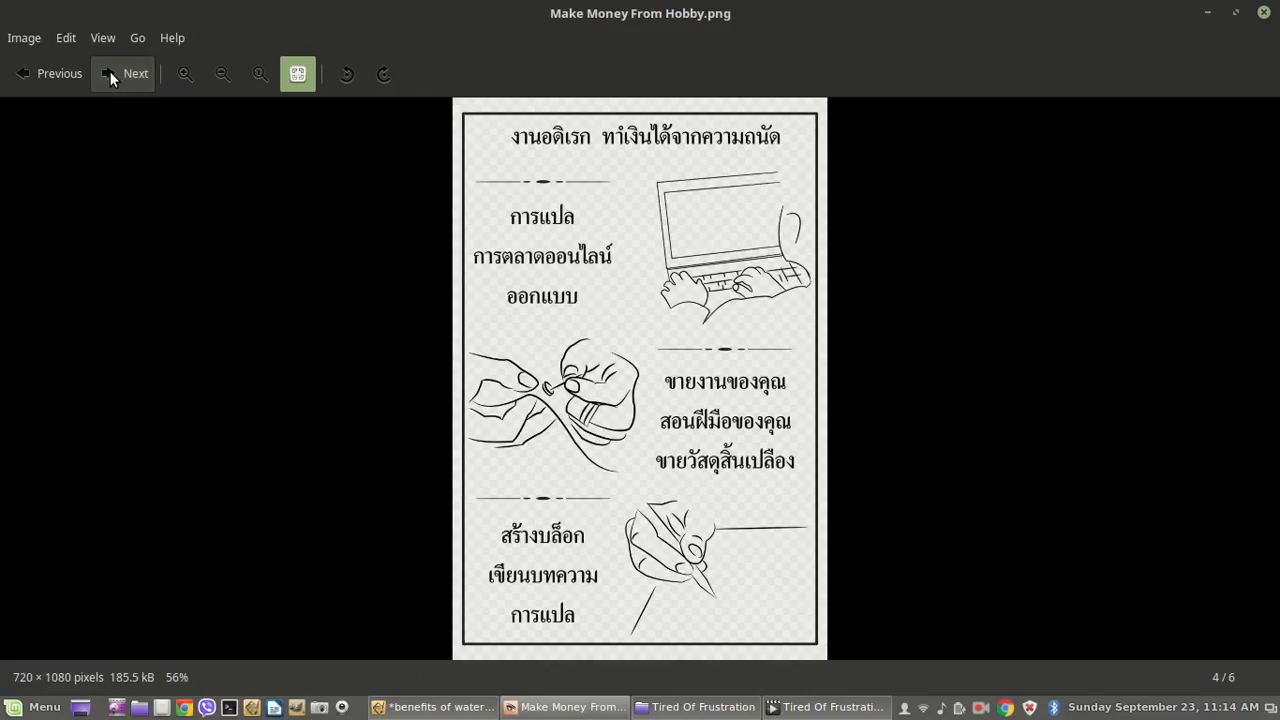
pyautogui.click(109, 71)
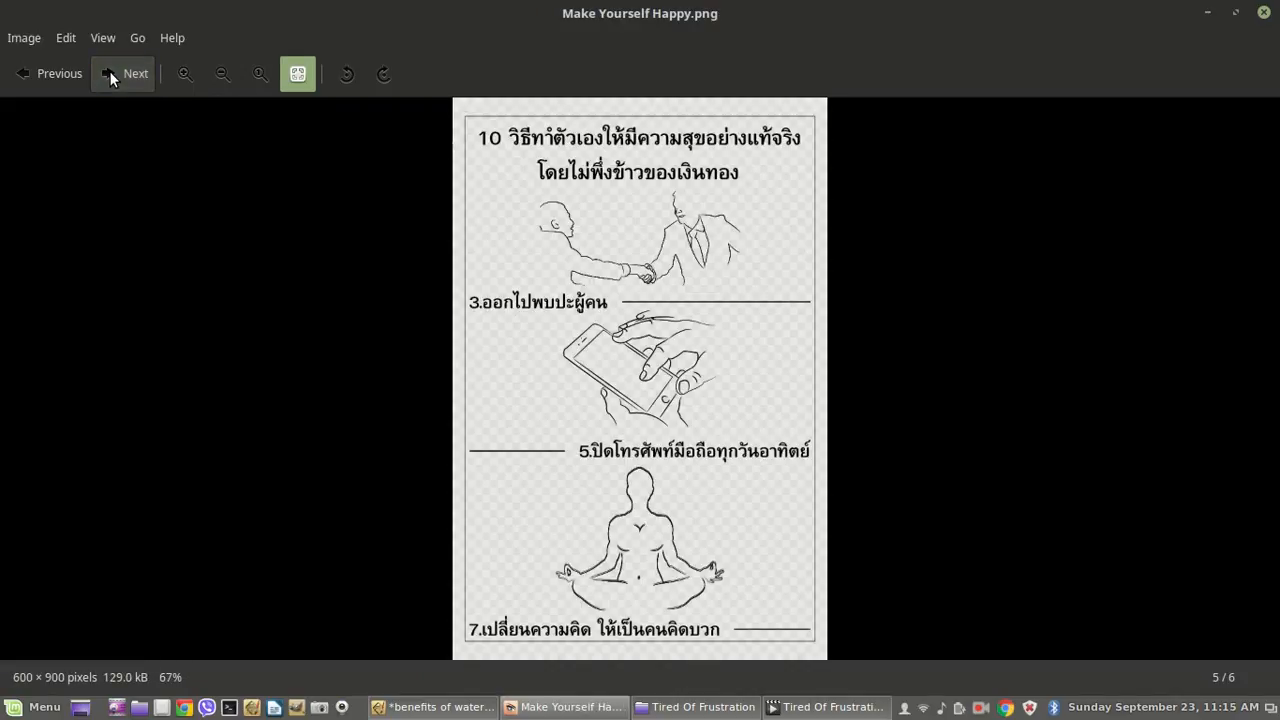
pyautogui.click(109, 71)
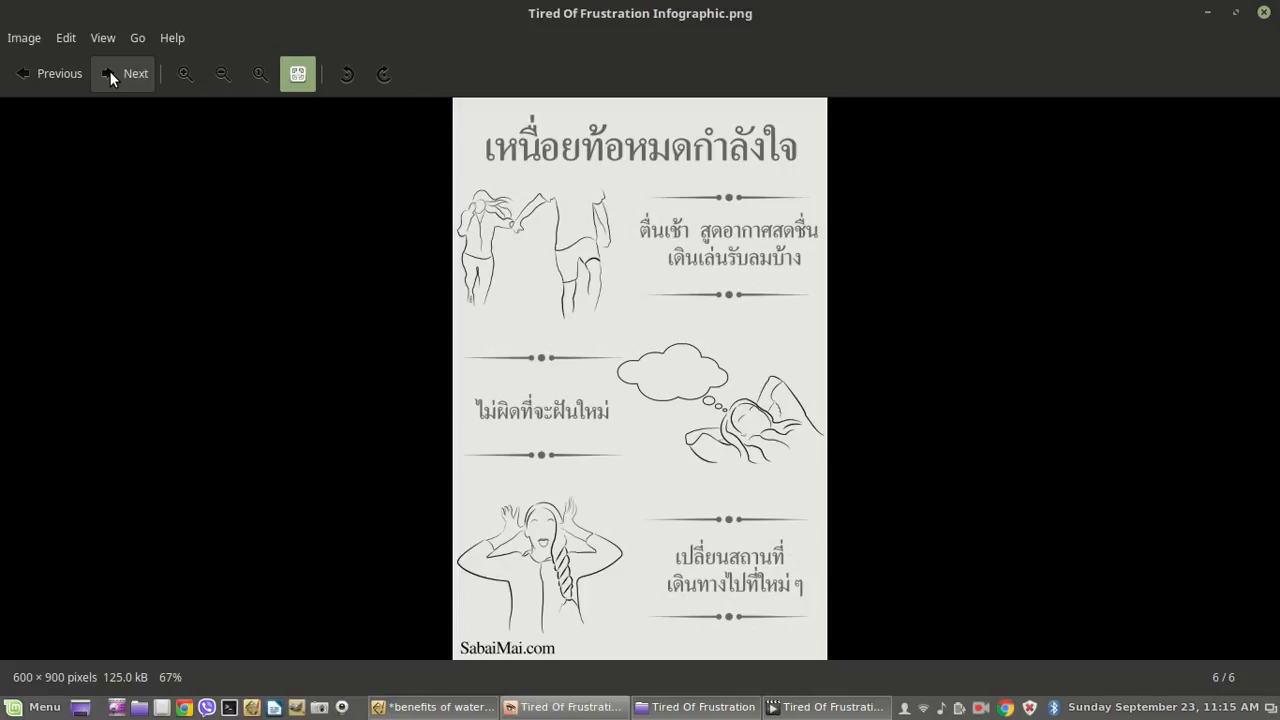
pyautogui.click(109, 71)
pyautogui.click(109, 71)
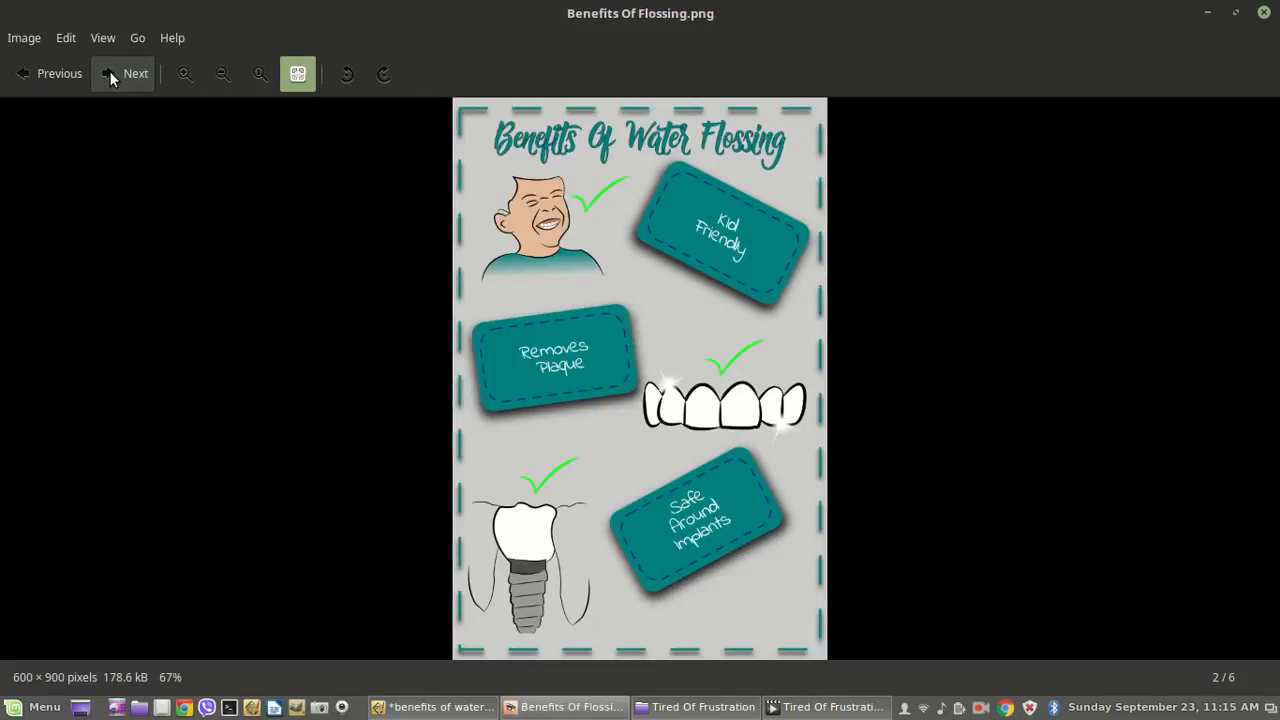
pyautogui.click(109, 71)
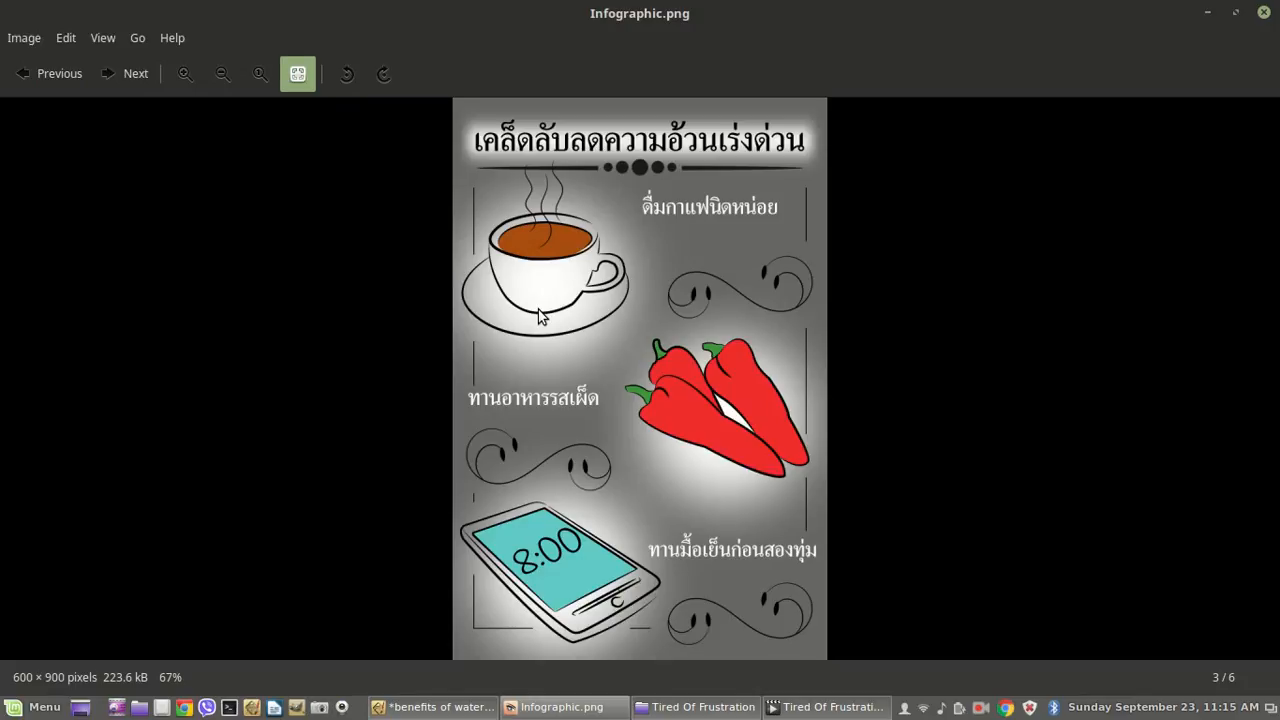
pyautogui.scroll(-1, 387, 306)
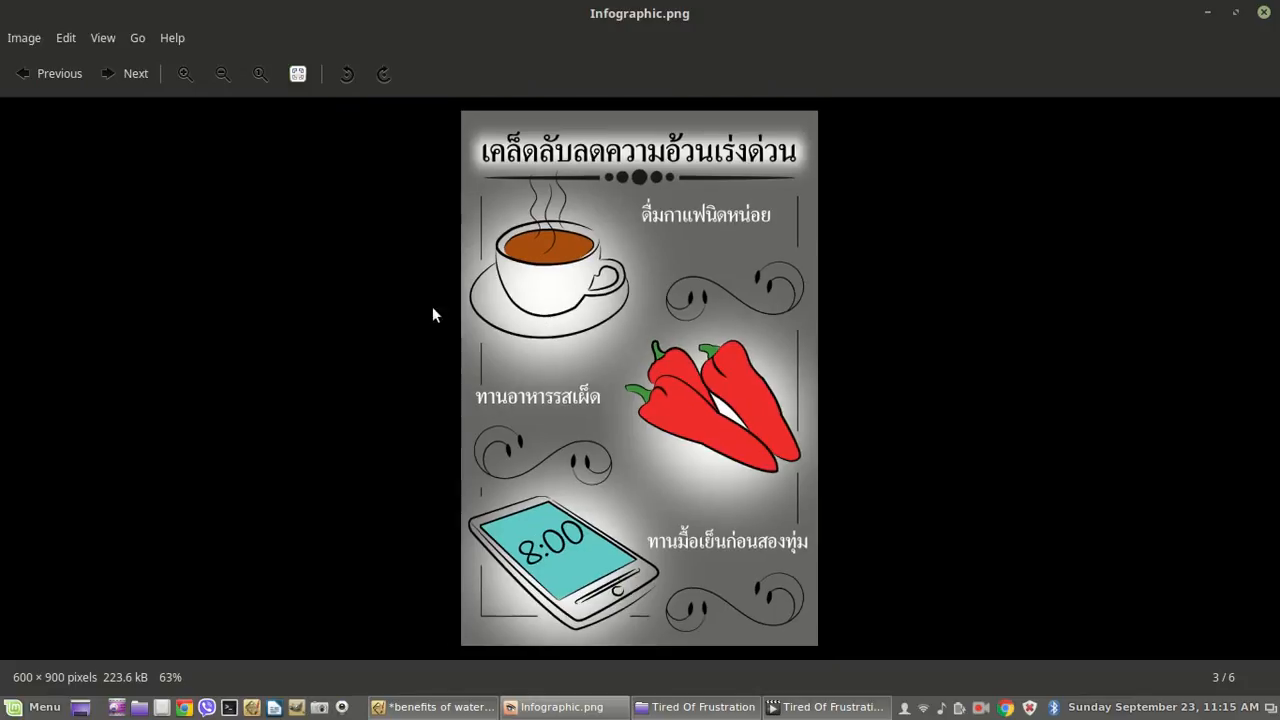
# Step: Switch to the video player, play Tired Of Frustration.mp4, rewind to the forest walking scene and pause the playback after it
pyautogui.click(838, 712)
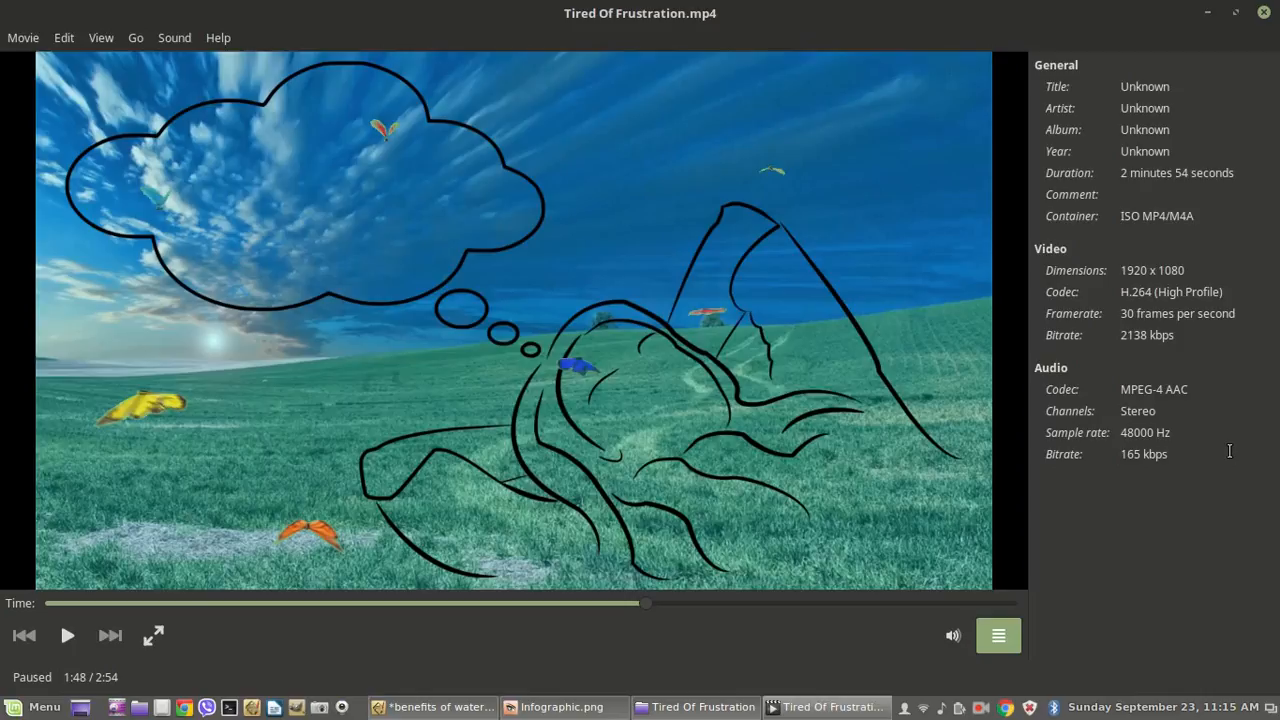
pyautogui.click(66, 638)
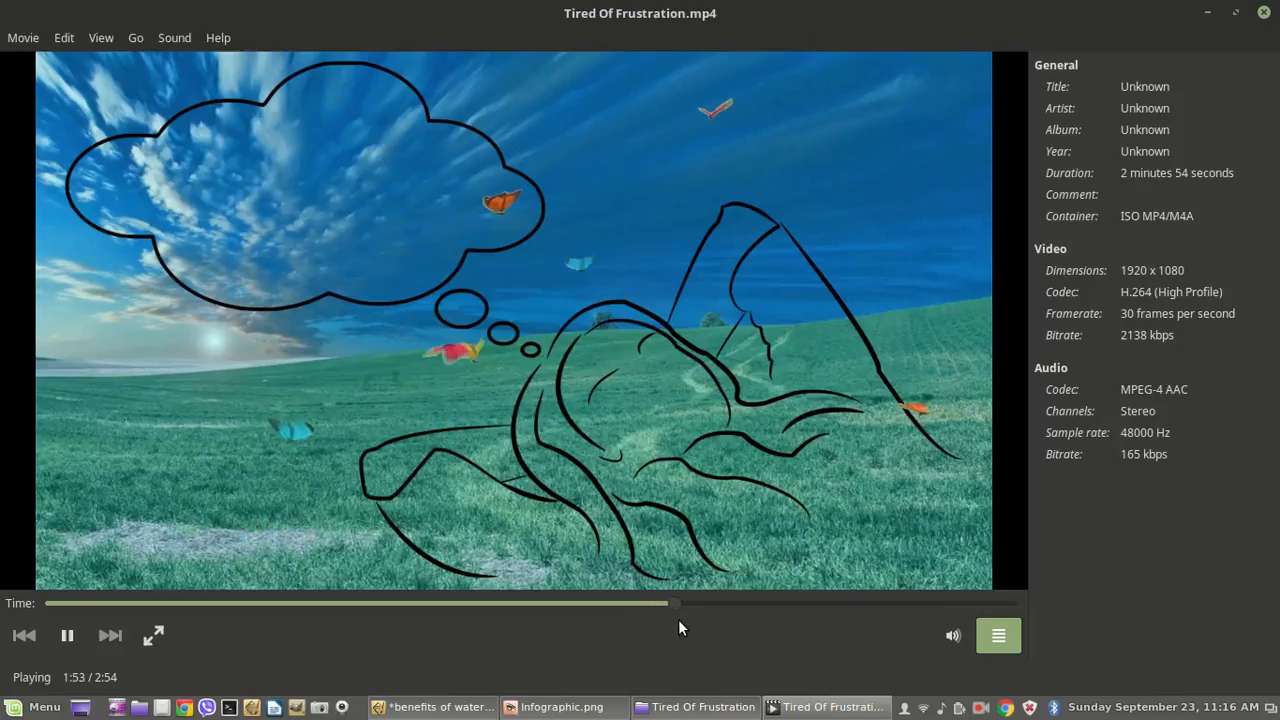
pyautogui.moveTo(678, 604); pyautogui.dragTo(396, 606)
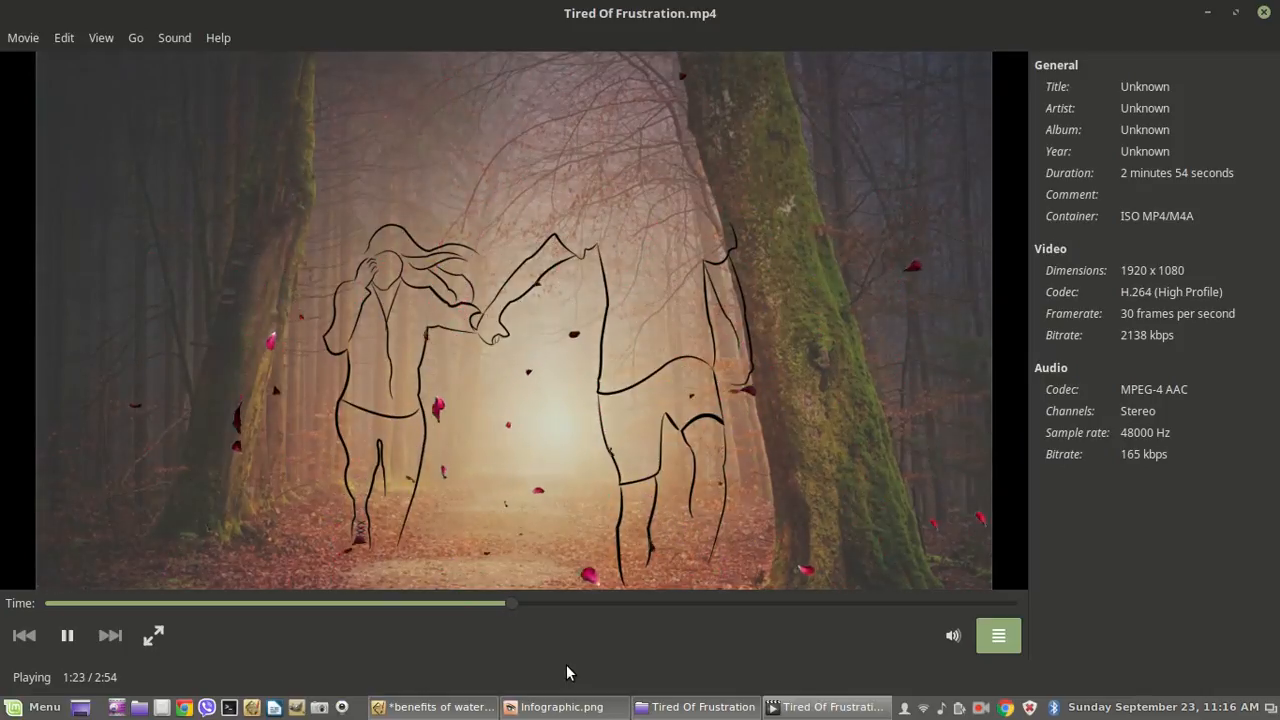
pyautogui.click(67, 638)
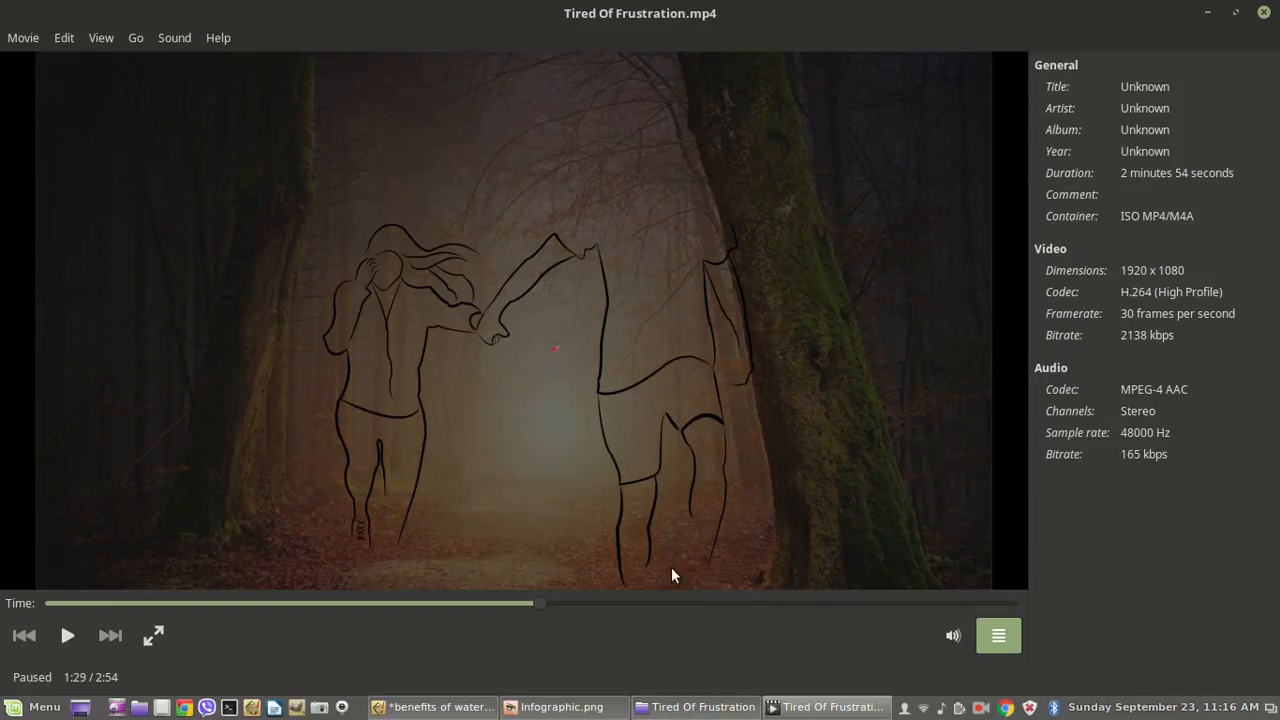
pyautogui.click(460, 710)
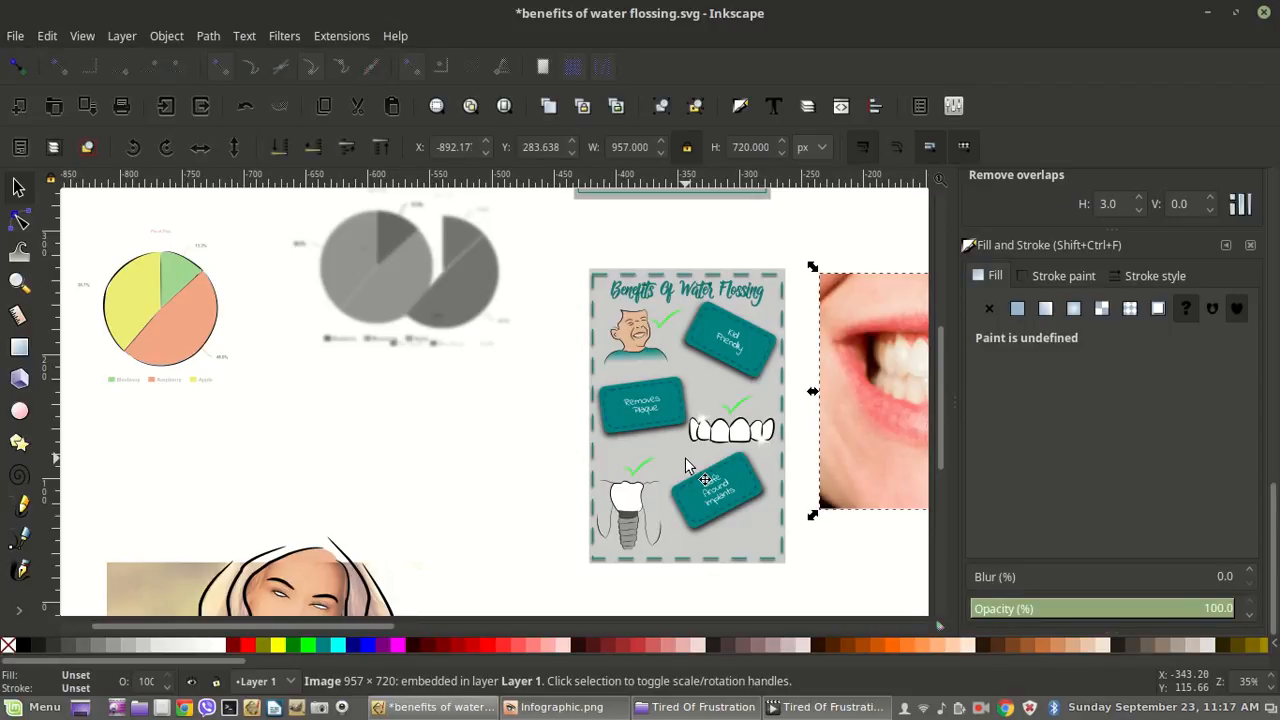
pyautogui.click(578, 708)
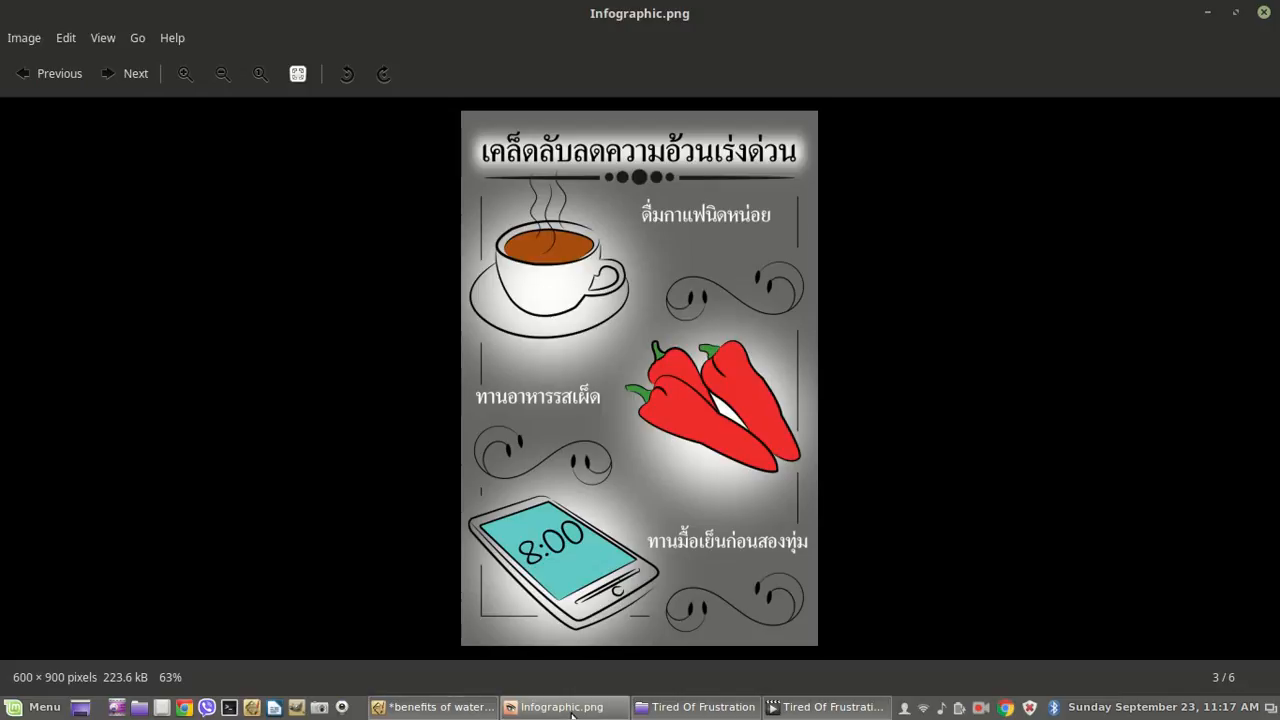
pyautogui.click(440, 706)
# Step: View Blackboard Test.png from the Tired Of Frustration folder, and Make Money From Hobby.png in the open infographic image viewer
pyautogui.click(695, 707)
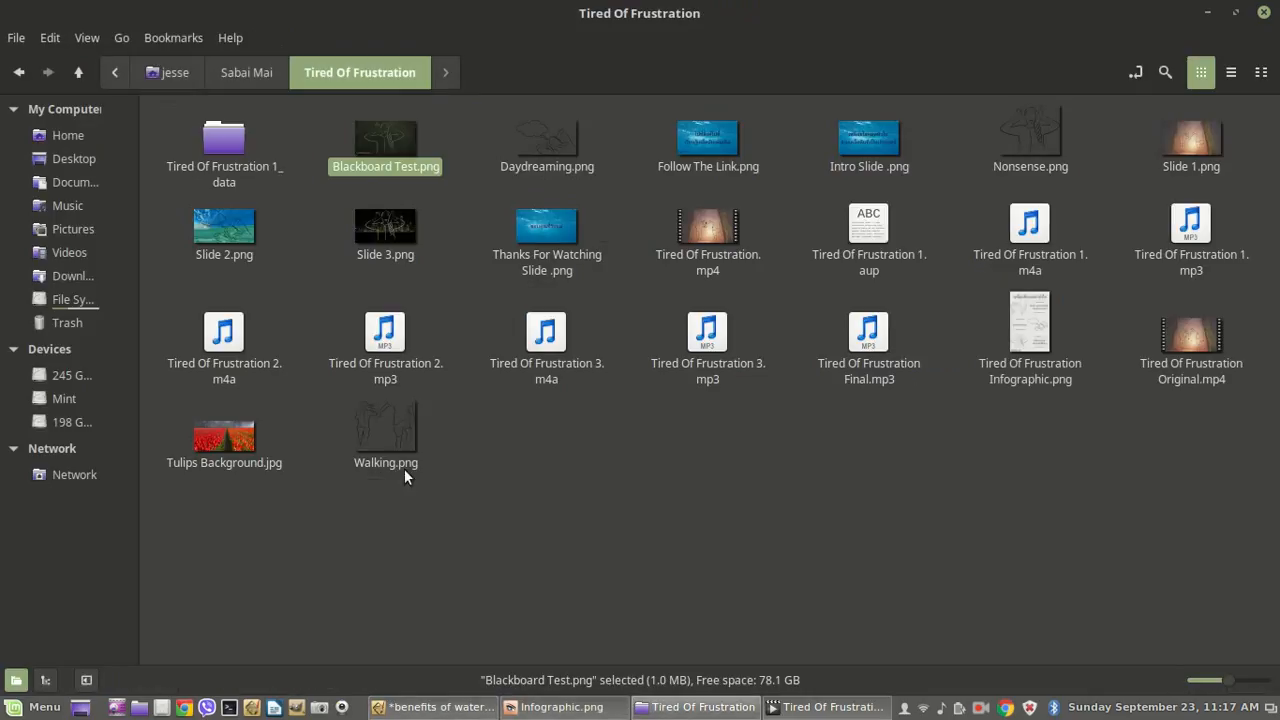
pyautogui.doubleClick(382, 135)
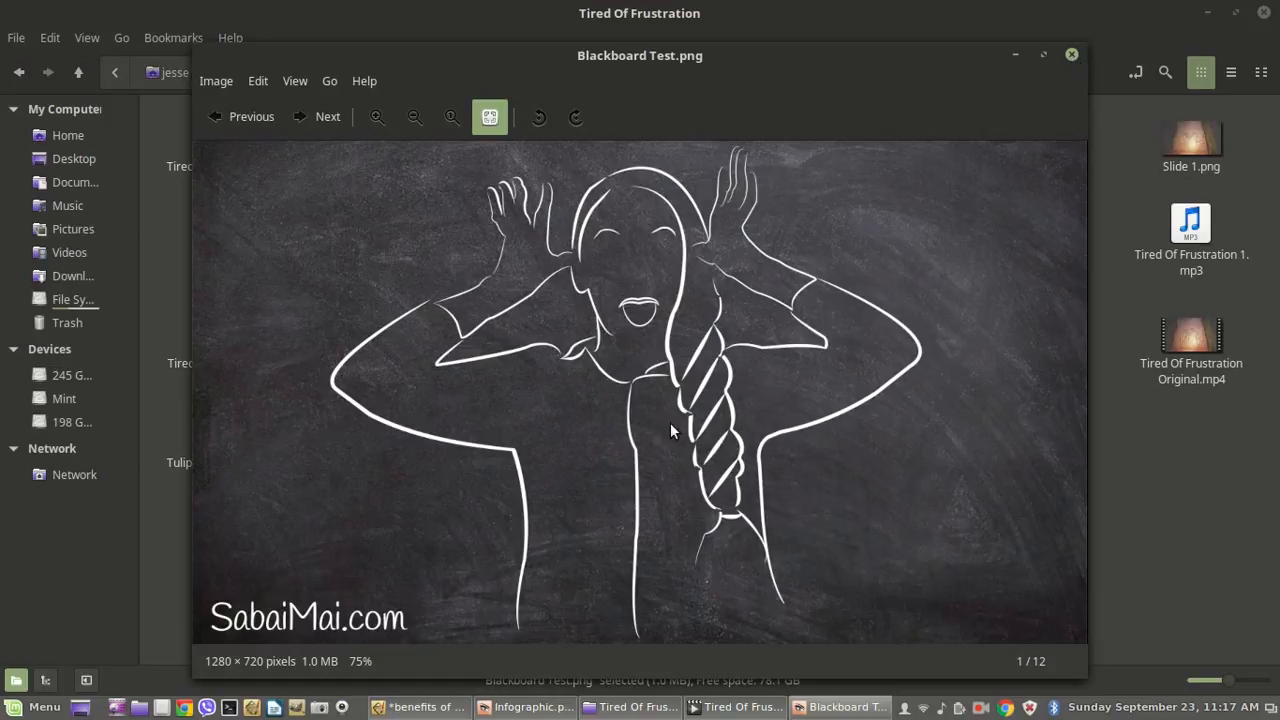
pyautogui.click(1069, 54)
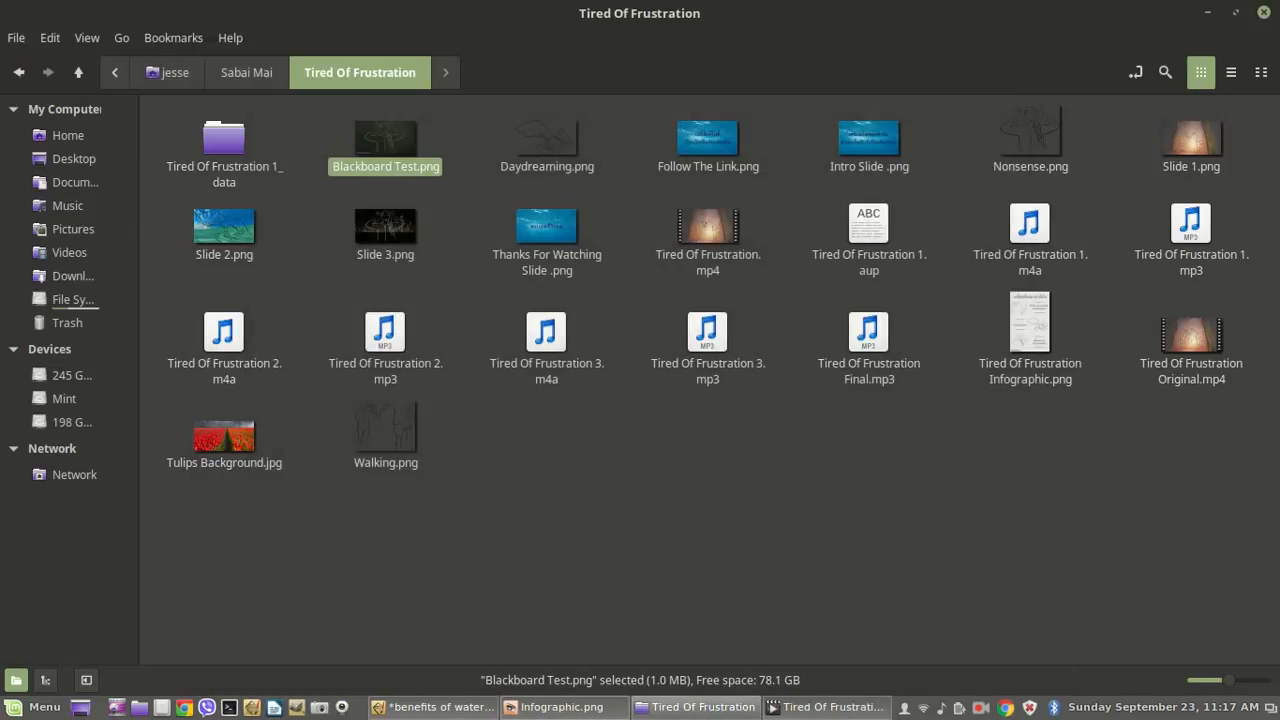
pyautogui.click(585, 708)
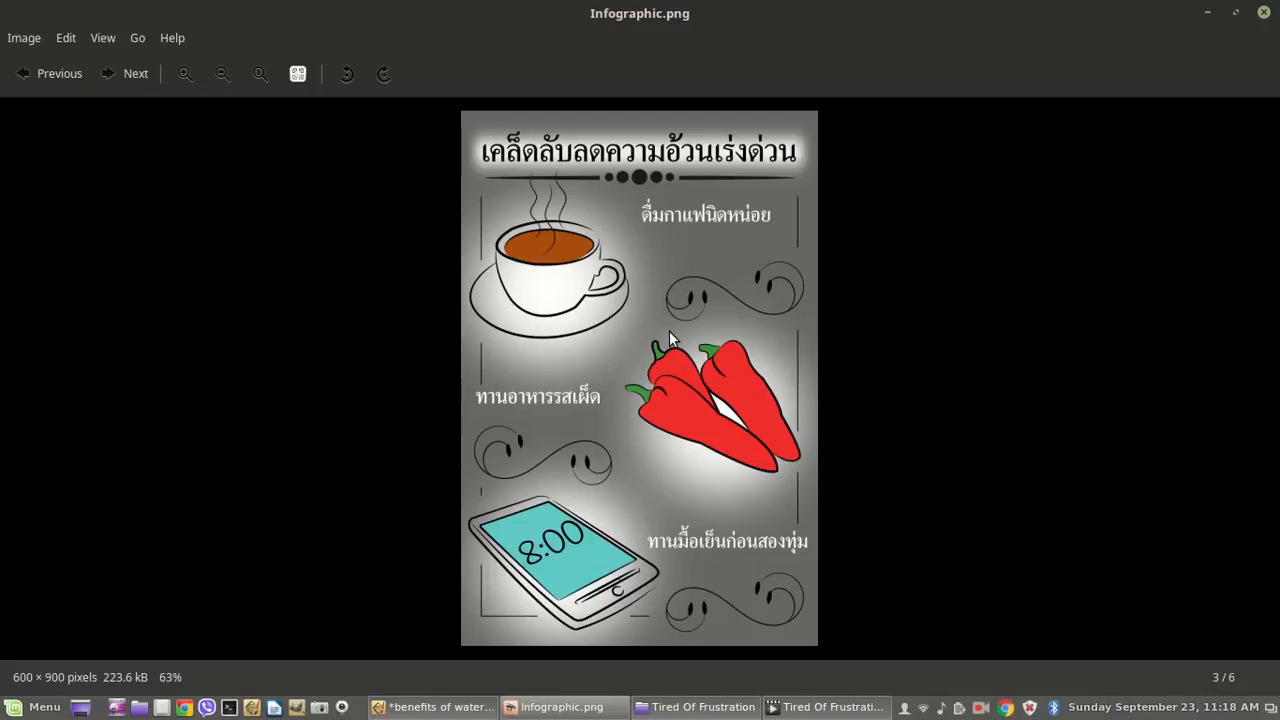
pyautogui.click(140, 73)
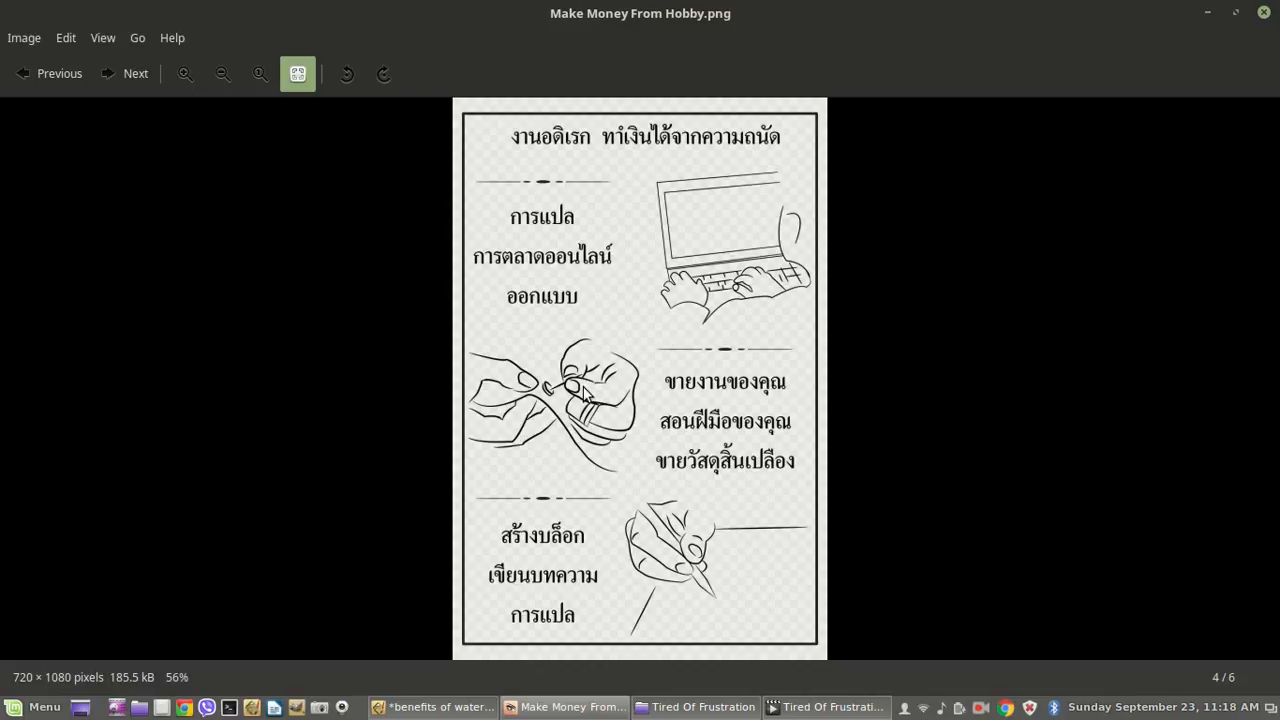
# Step: Switch back to Inkscape and examine the line drawing traced over the woman's portrait photo
pyautogui.click(421, 712)
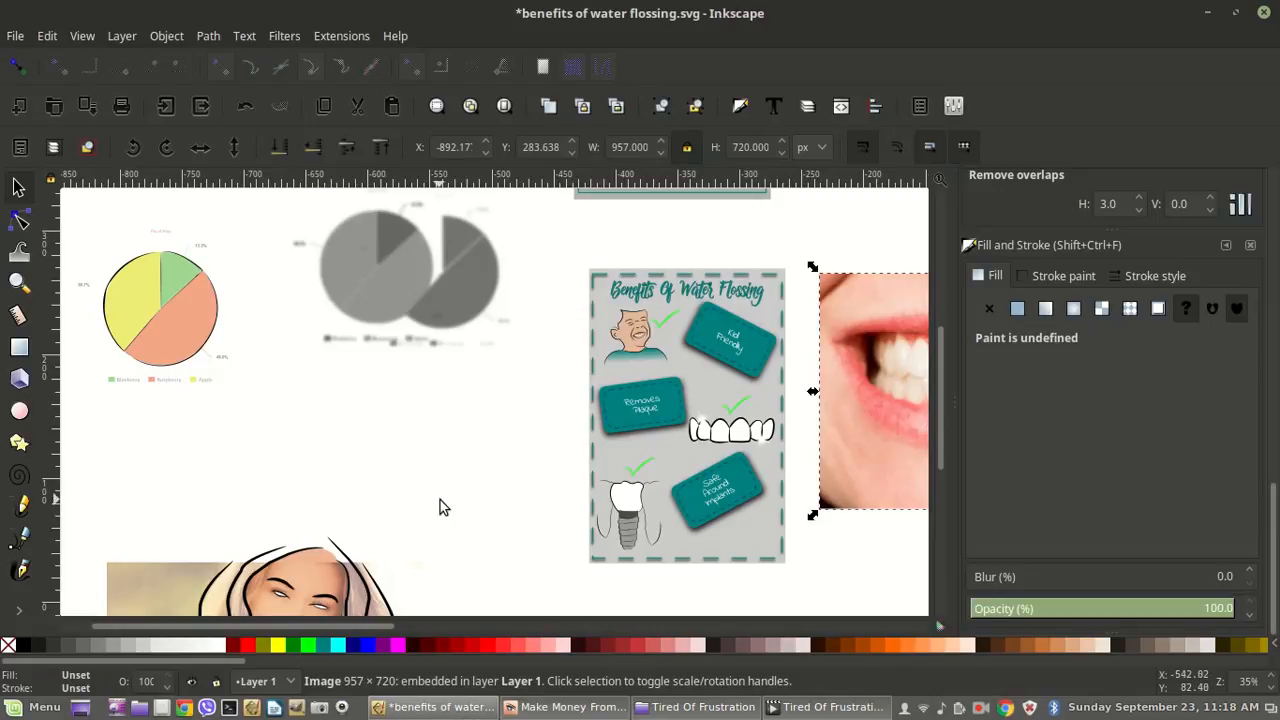
pyautogui.scroll(-4, 408, 416)
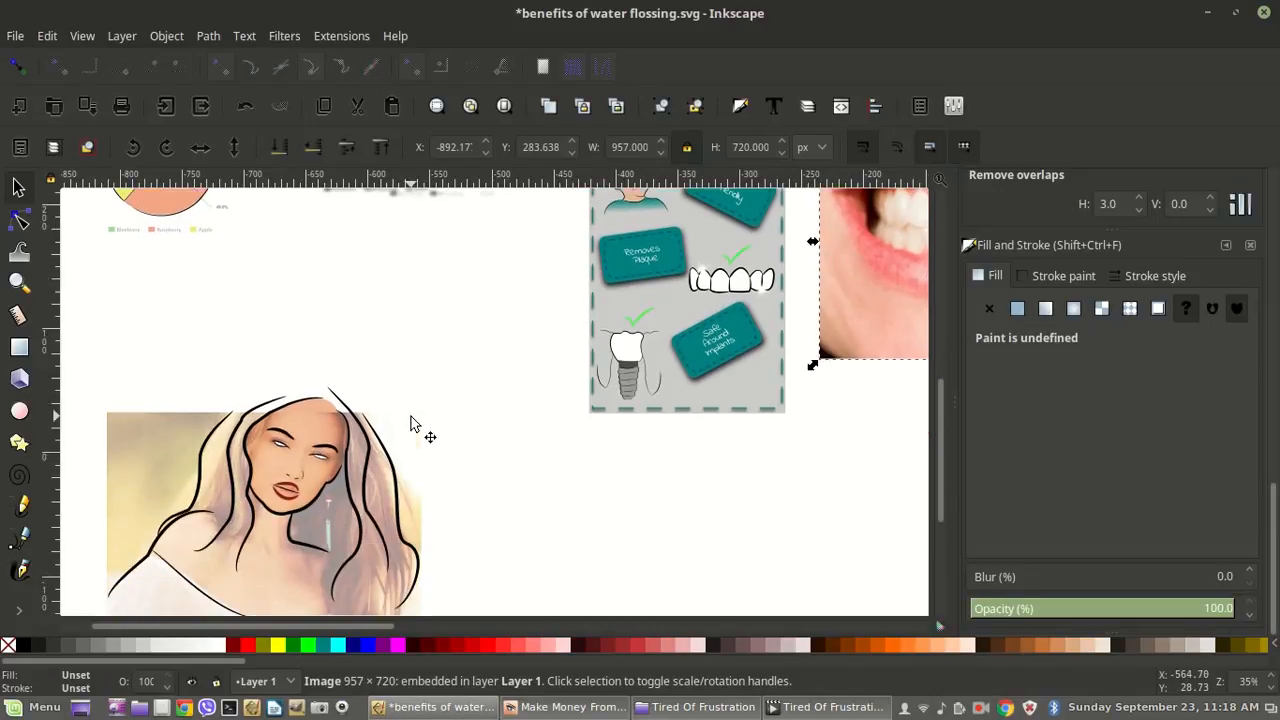
pyautogui.scroll(-1, 410, 418)
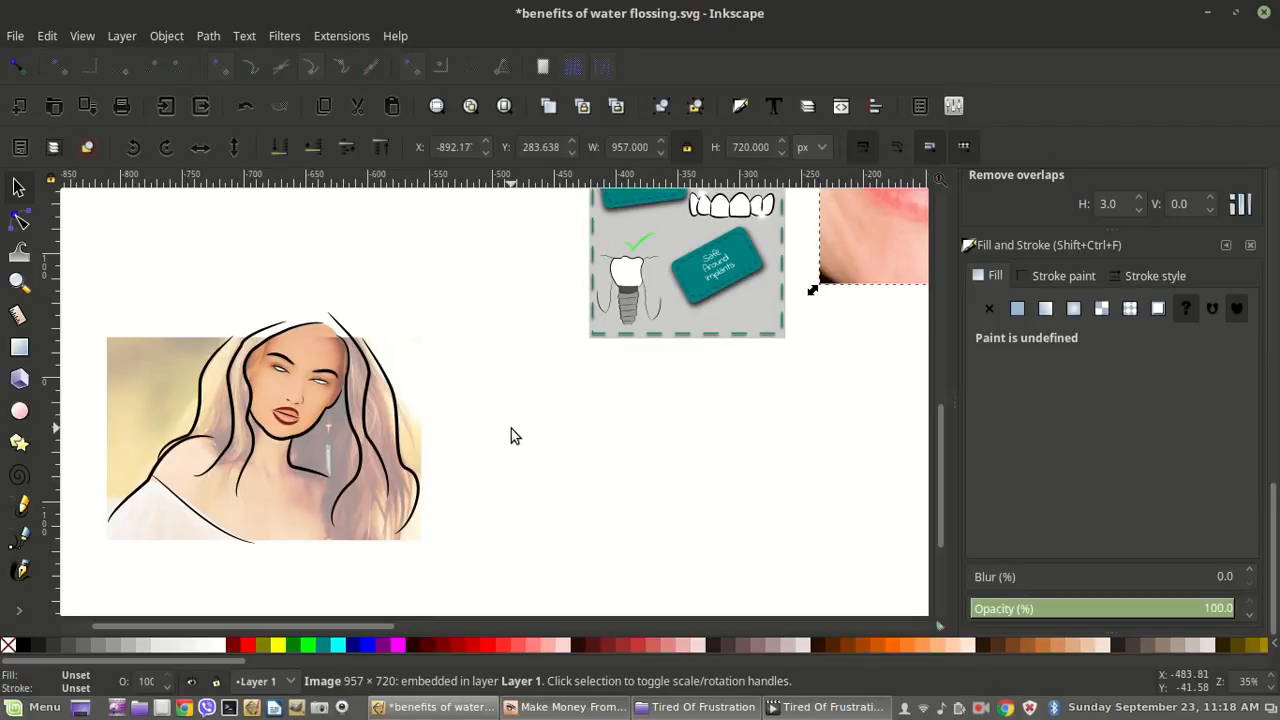
pyautogui.scroll(1, 511, 428)
pyautogui.keyDown('ctrl'); pyautogui.scroll(2, 215, 485); pyautogui.keyUp('ctrl')
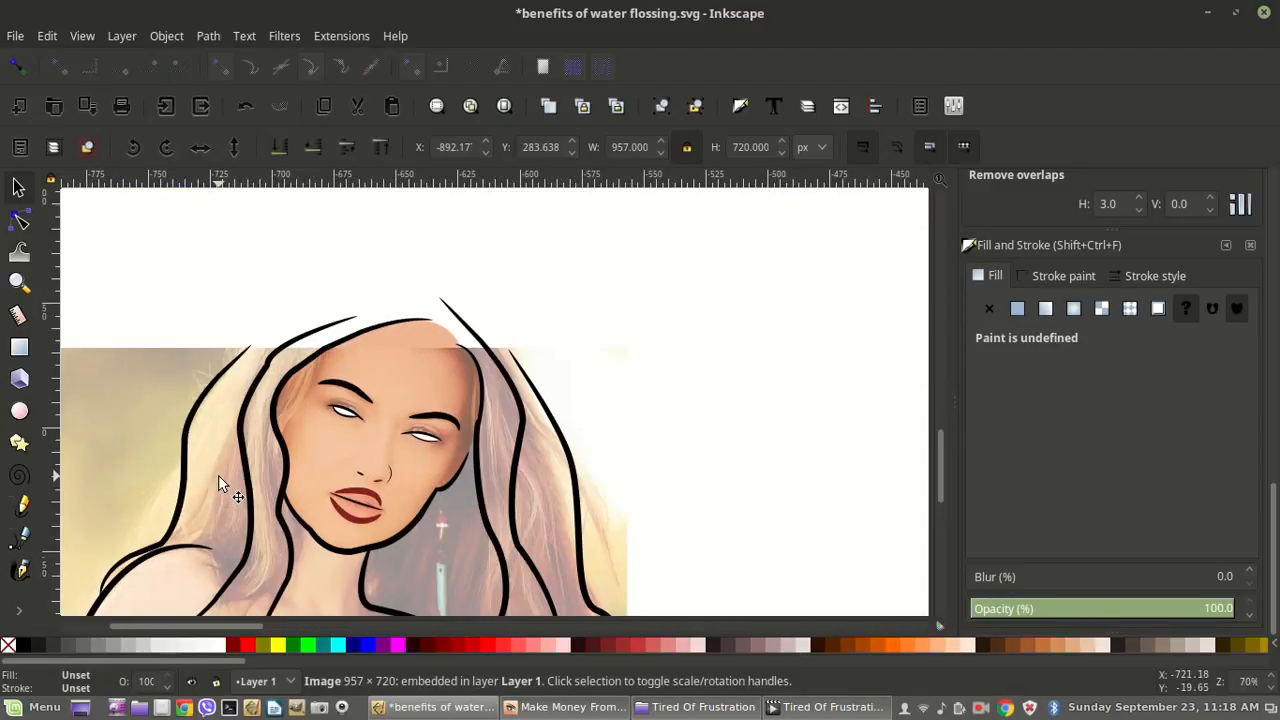
# Step: Compare the smile photo with the drawn teeth on the adjacent Benefits Of Water Flossing infographic
pyautogui.scroll(-1, 595, 470)
pyautogui.keyDown('ctrl'); pyautogui.scroll(-5, 595, 470); pyautogui.keyUp('ctrl')
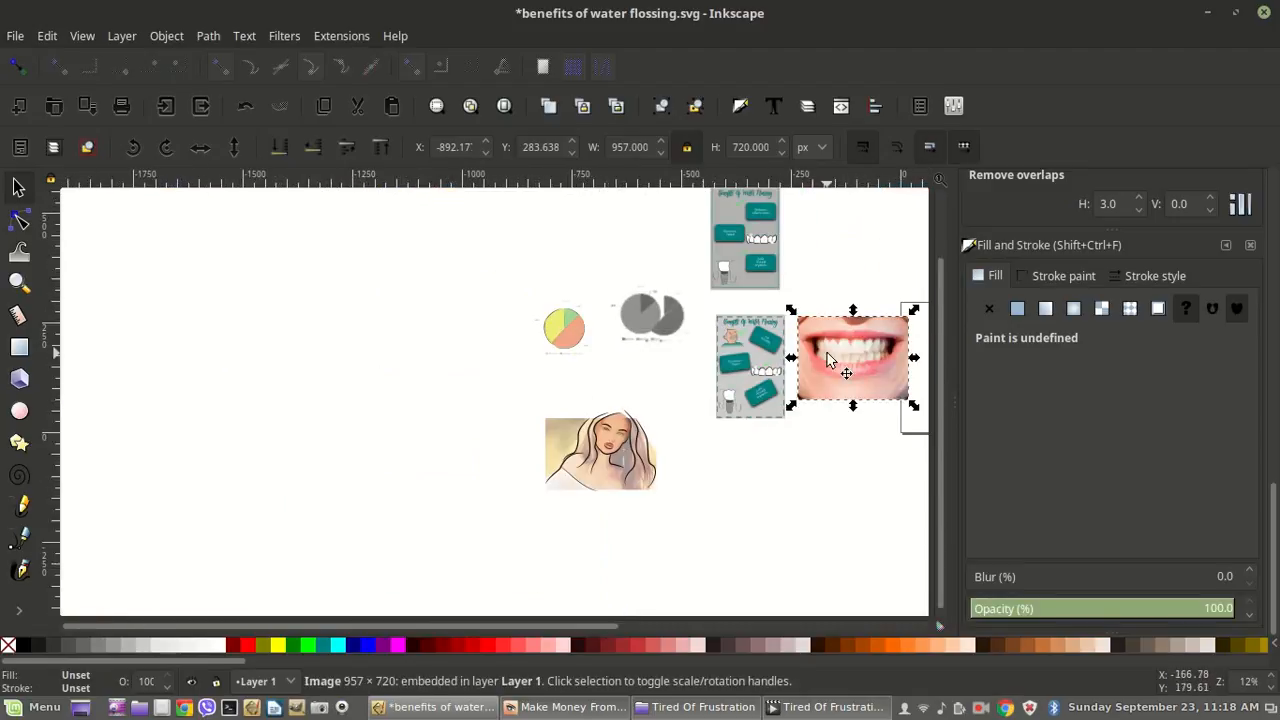
pyautogui.keyDown('ctrl'); pyautogui.scroll(3, 855, 360); pyautogui.keyUp('ctrl')
pyautogui.keyDown('ctrl'); pyautogui.scroll(2, 855, 360); pyautogui.keyUp('ctrl')
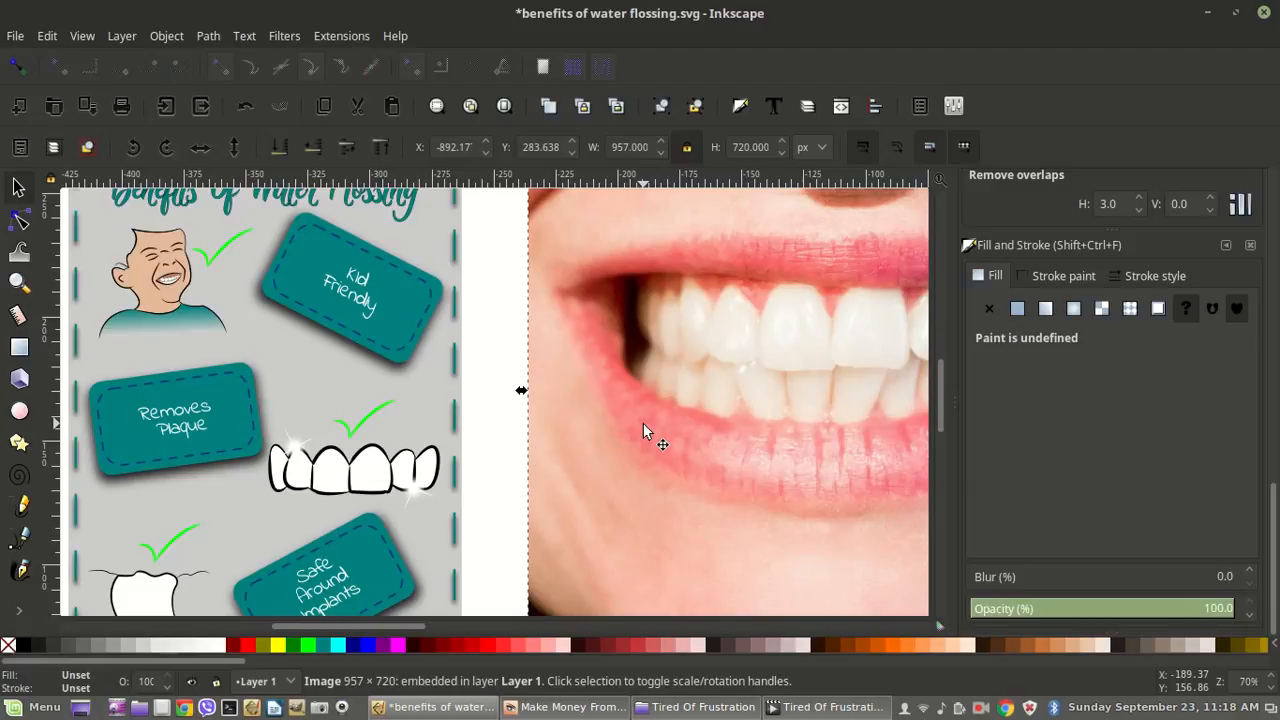
pyautogui.keyDown('ctrl'); pyautogui.scroll(-1, 625, 394); pyautogui.keyUp('ctrl')
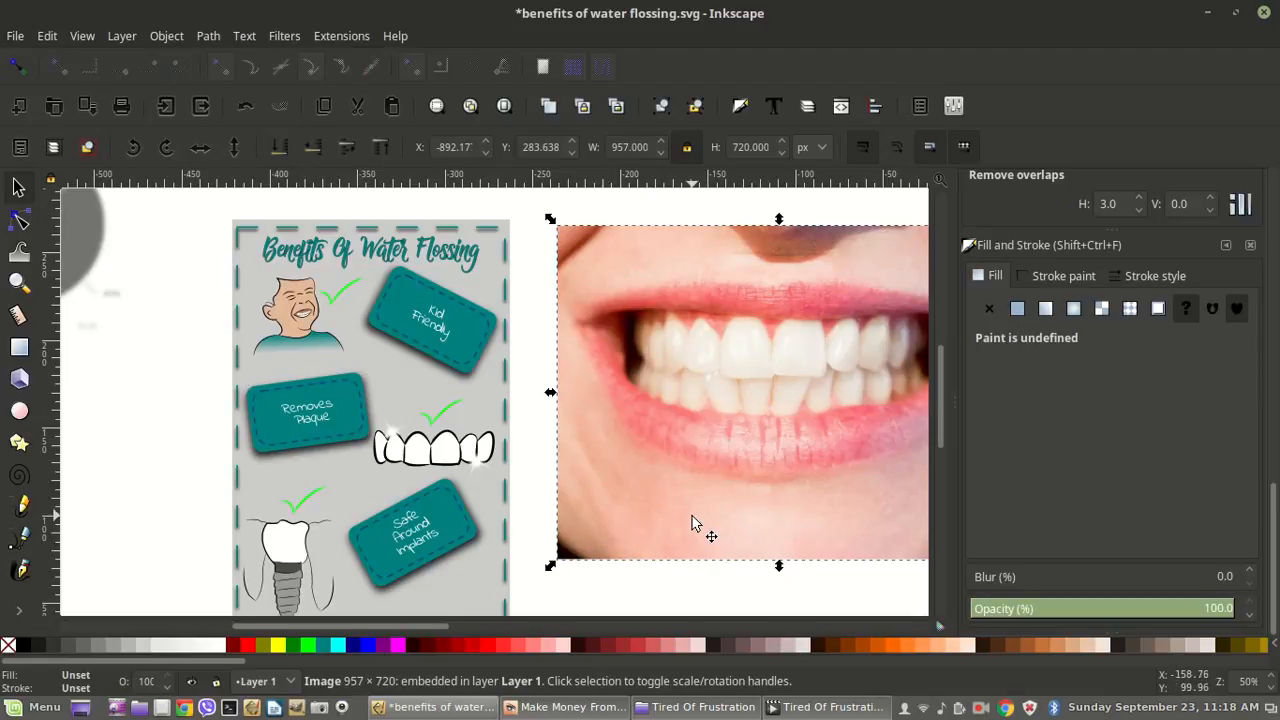
pyautogui.scroll(-2, 697, 524)
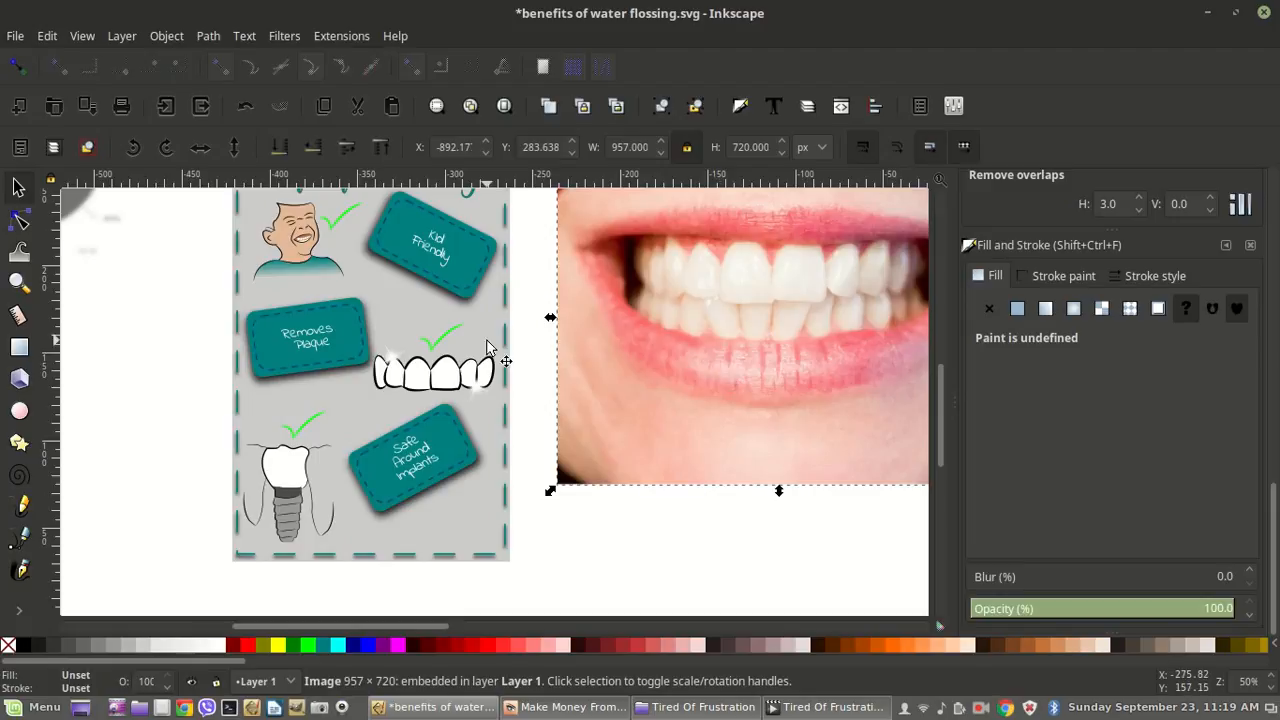
# Step: Return to the traced portrait and examine the outlines of the face, neck, shoulder and hair up close
pyautogui.scroll(-8, 467, 328)
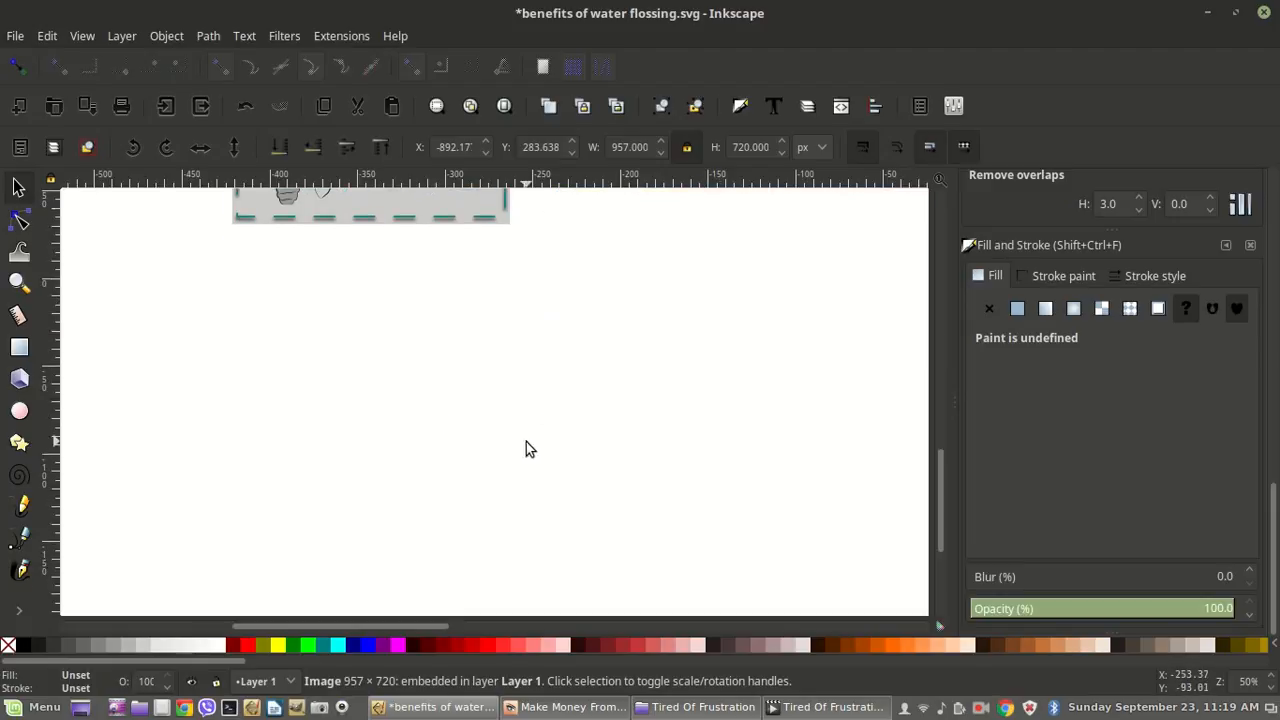
pyautogui.scroll(-4, 599, 430)
pyautogui.scroll(5, 340, 400)
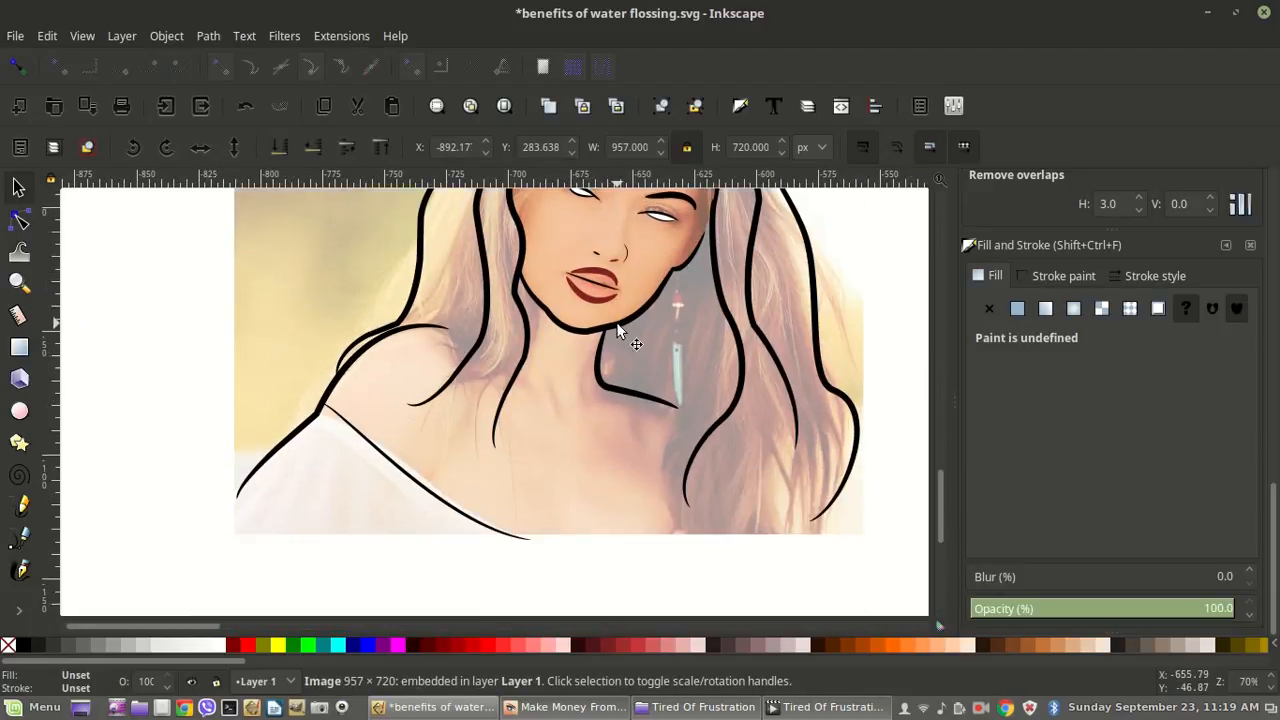
# Step: Fade the portrait photo beneath the line drawing to 33.3% opacity
pyautogui.scroll(5, 386, 442)
pyautogui.click(301, 438)
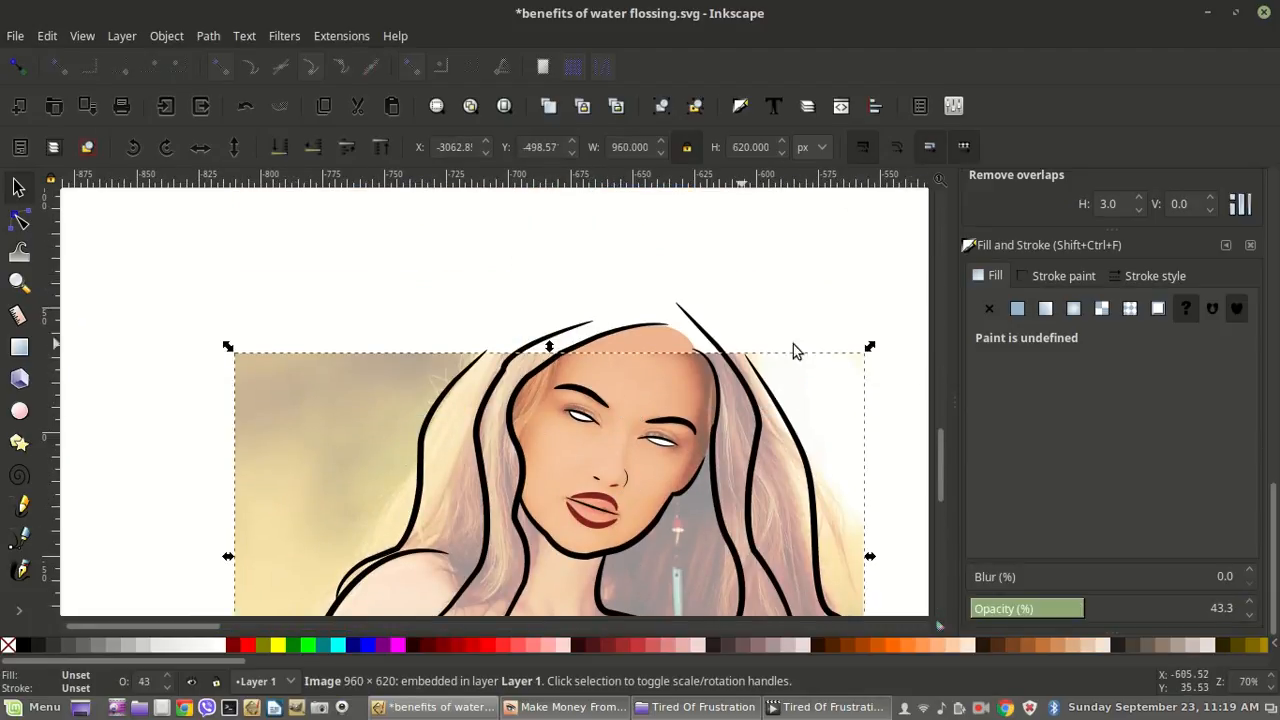
pyautogui.click(1233, 608)
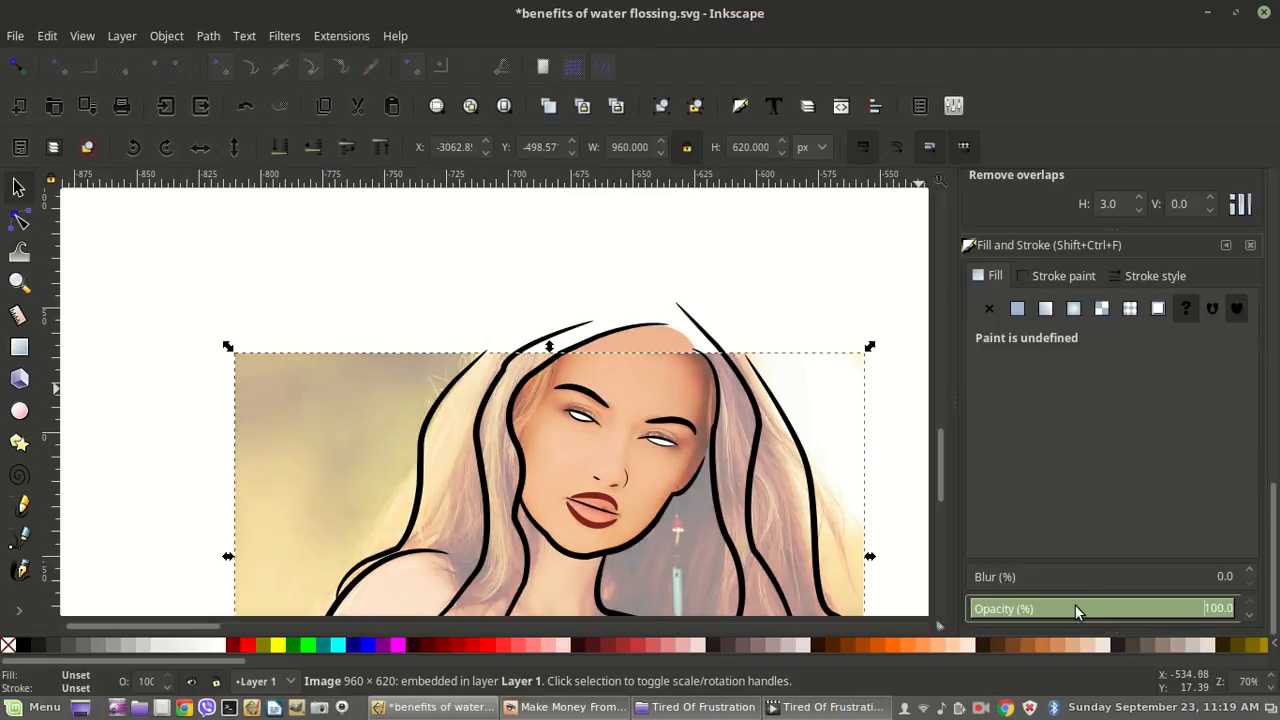
pyautogui.click(1049, 608)
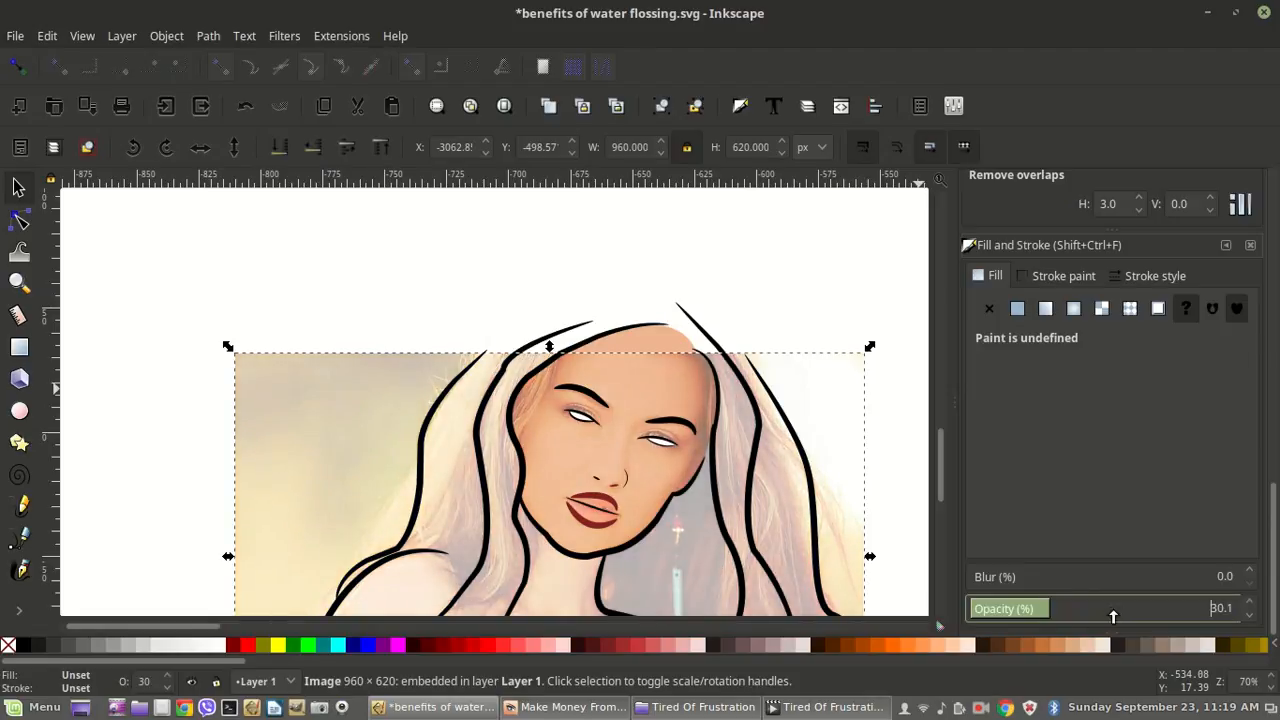
pyautogui.scroll(-3, 790, 430)
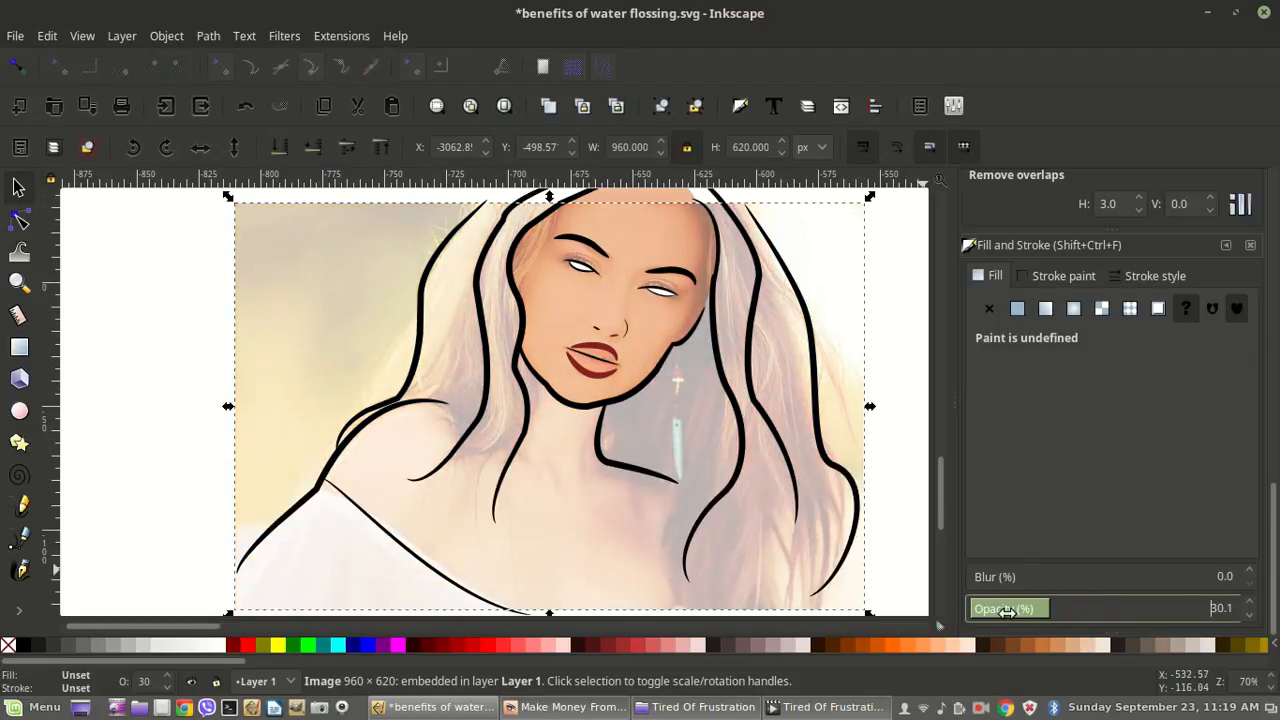
pyautogui.click(1040, 608)
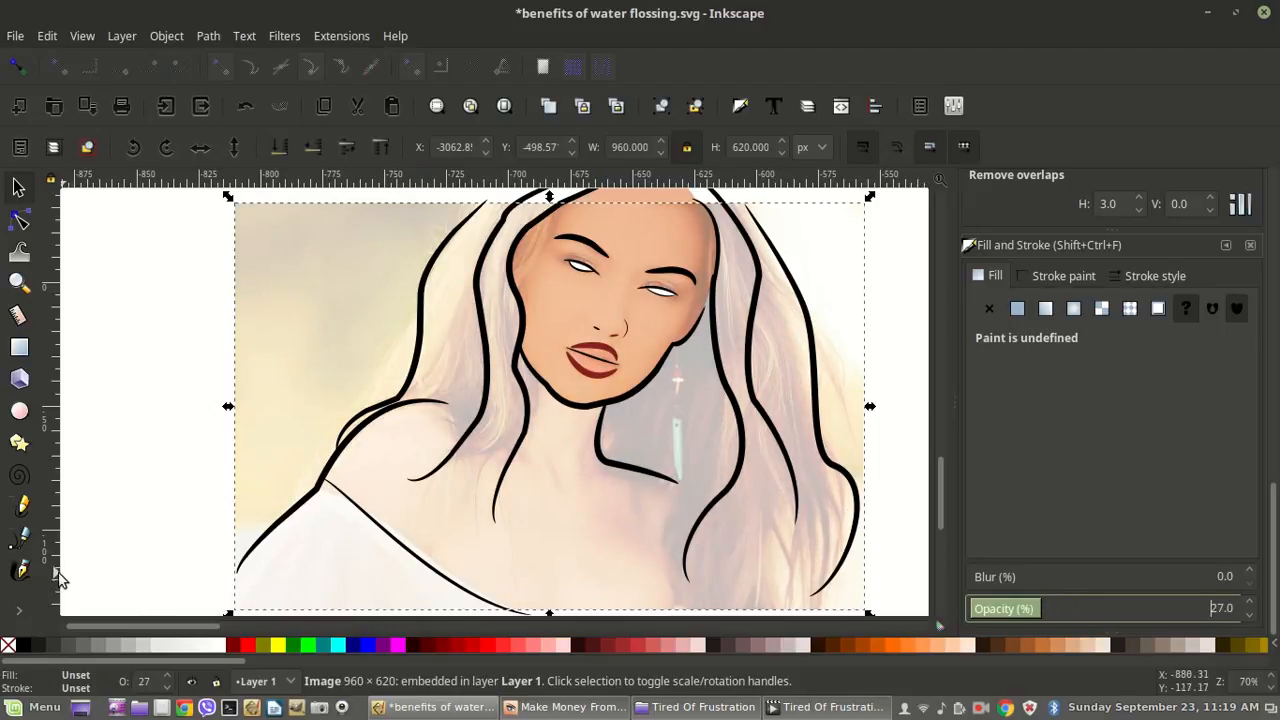
pyautogui.moveTo(1040, 608)
pyautogui.mouseDown()
pyautogui.moveTo(1004, 608)
pyautogui.moveTo(1057, 610)
pyautogui.mouseUp()
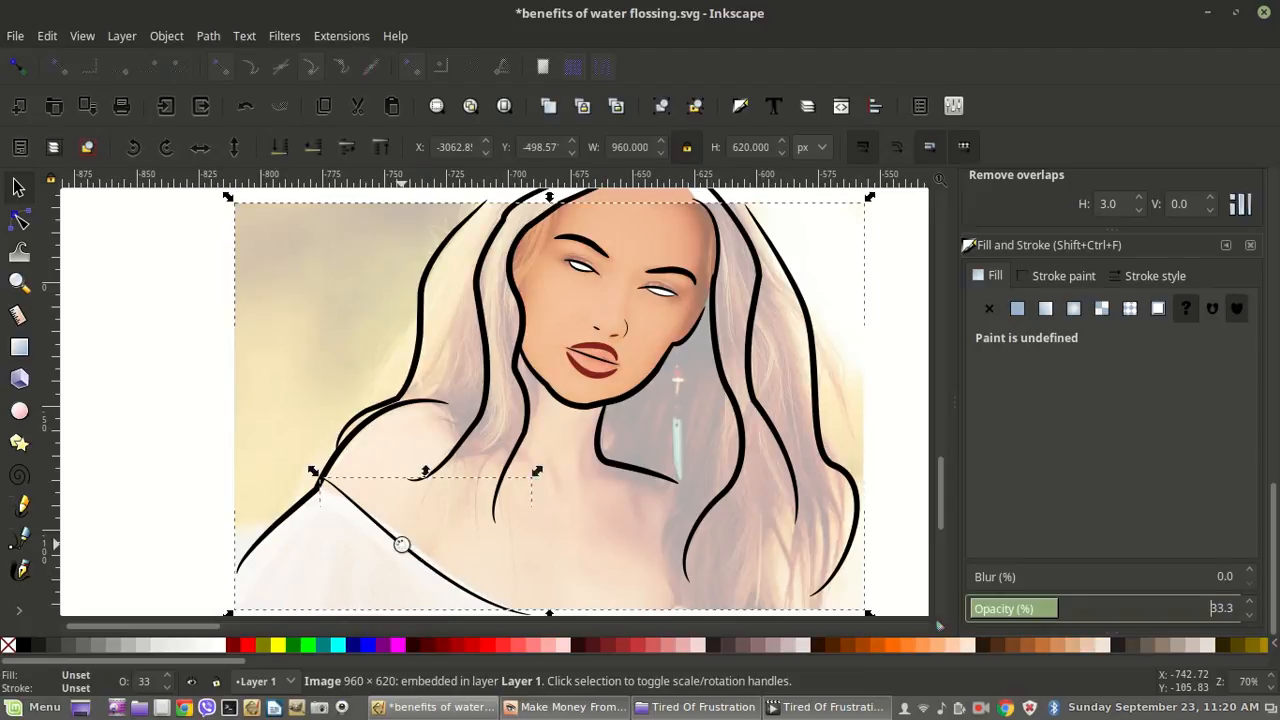
# Step: Delete the existing shoulder, arm and blouse neckline strokes from the traced portrait
pyautogui.press('Escape')
pyautogui.click(314, 491)
pyautogui.press('Delete')
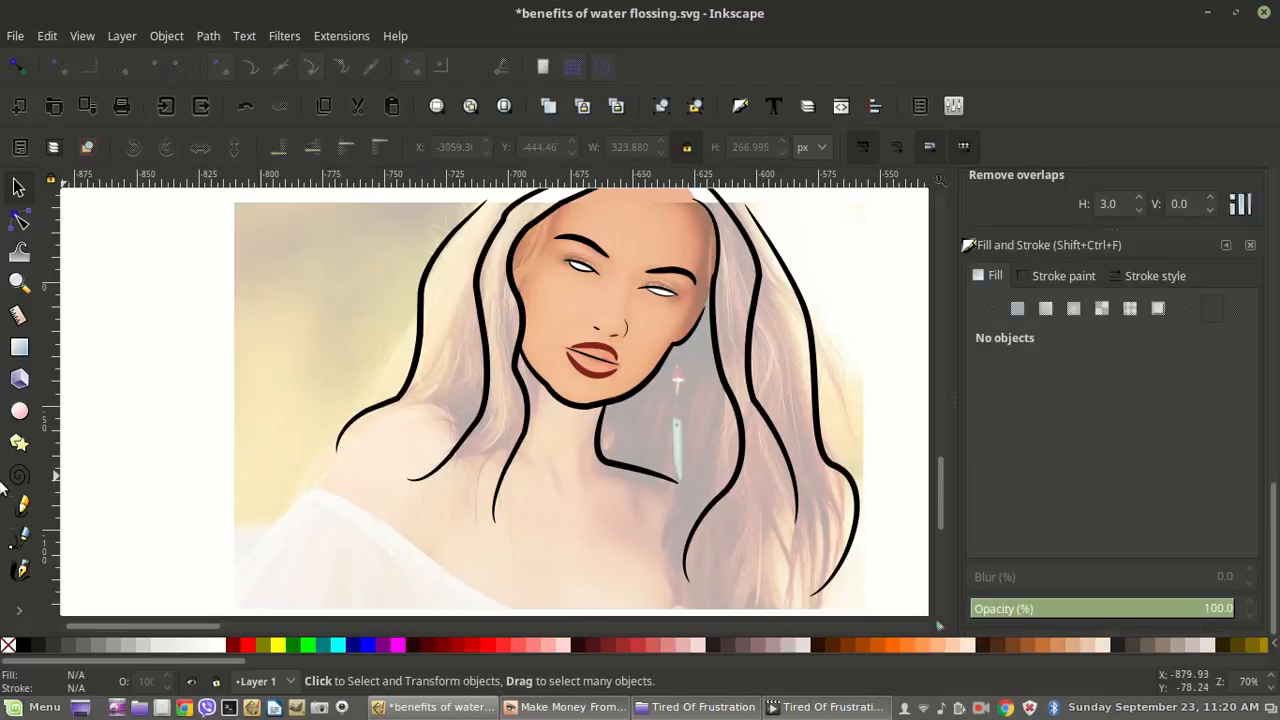
# Step: With the Bezier tool, draw a straight vertical stroke about 50 mm long on the empty canvas beside the photo
pyautogui.click(21, 541)
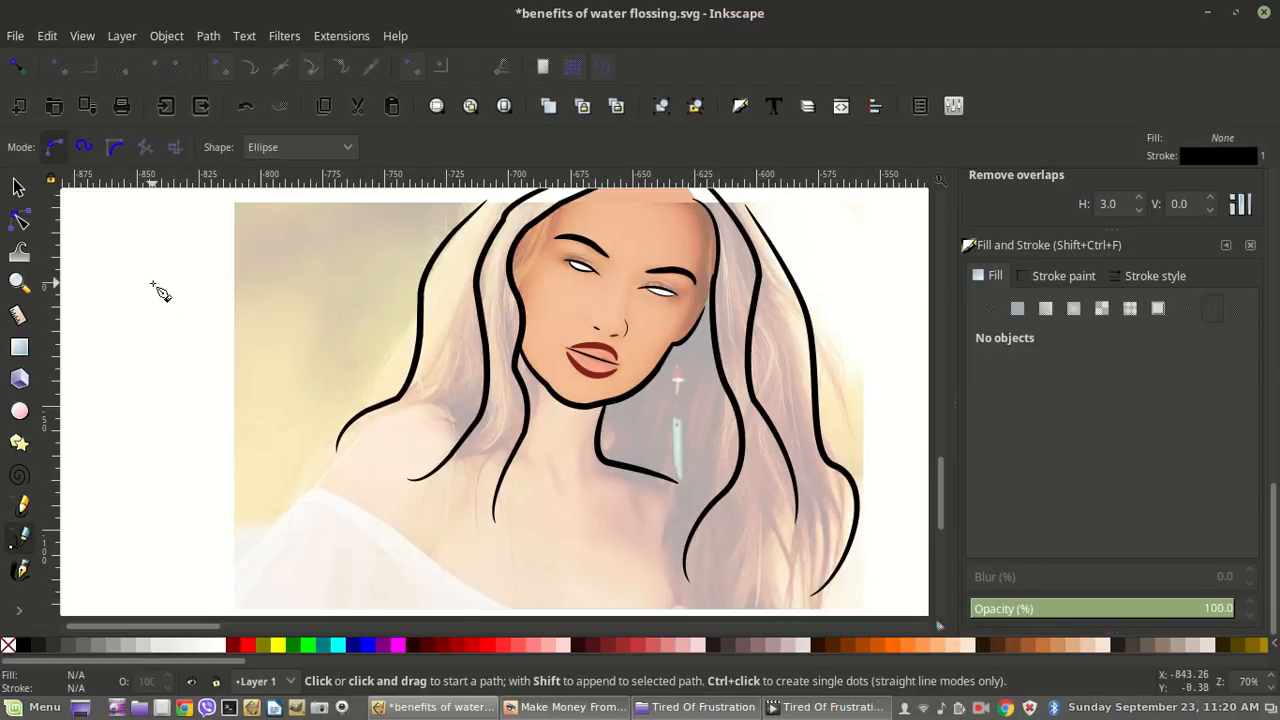
pyautogui.click(161, 289)
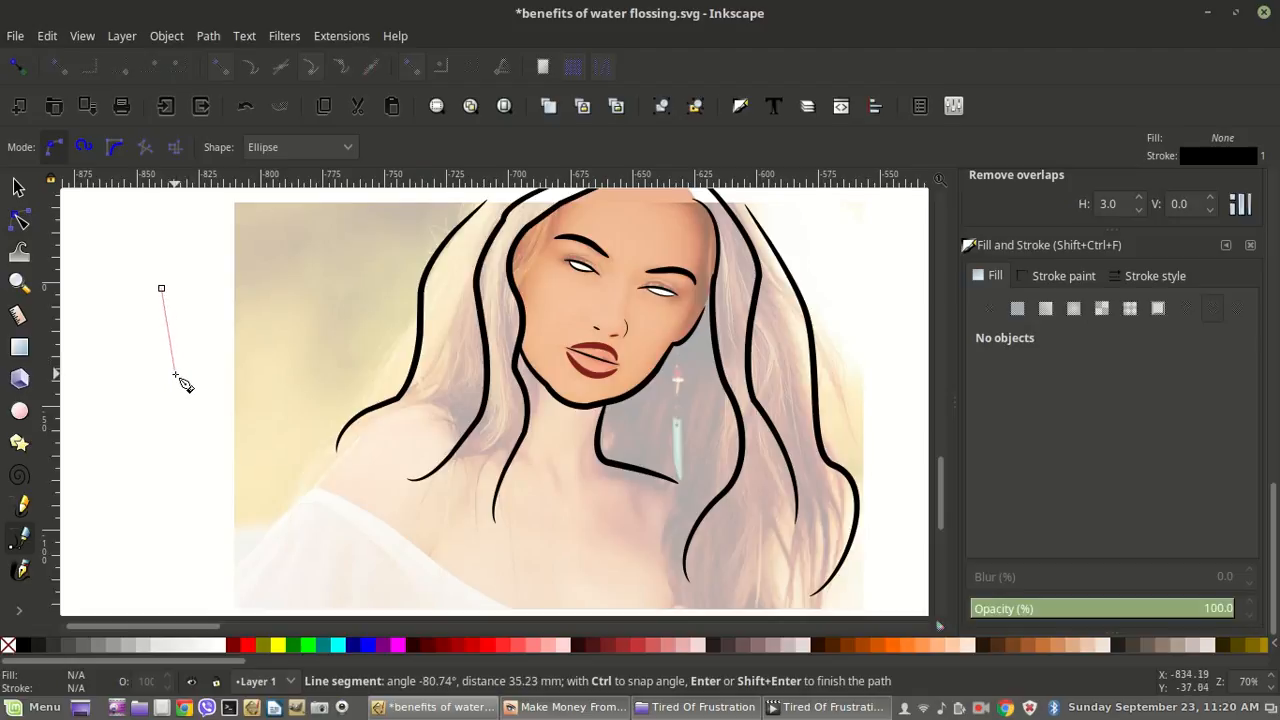
pyautogui.rightClick(182, 382)
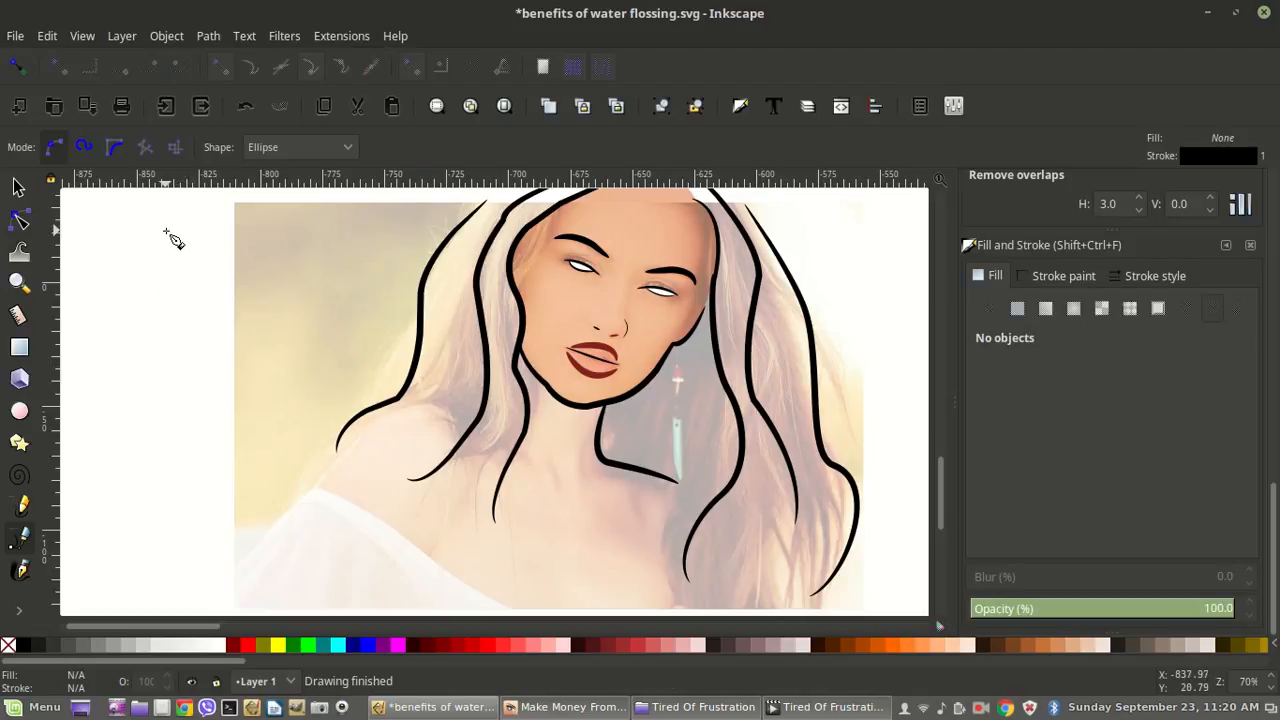
pyautogui.click(180, 343)
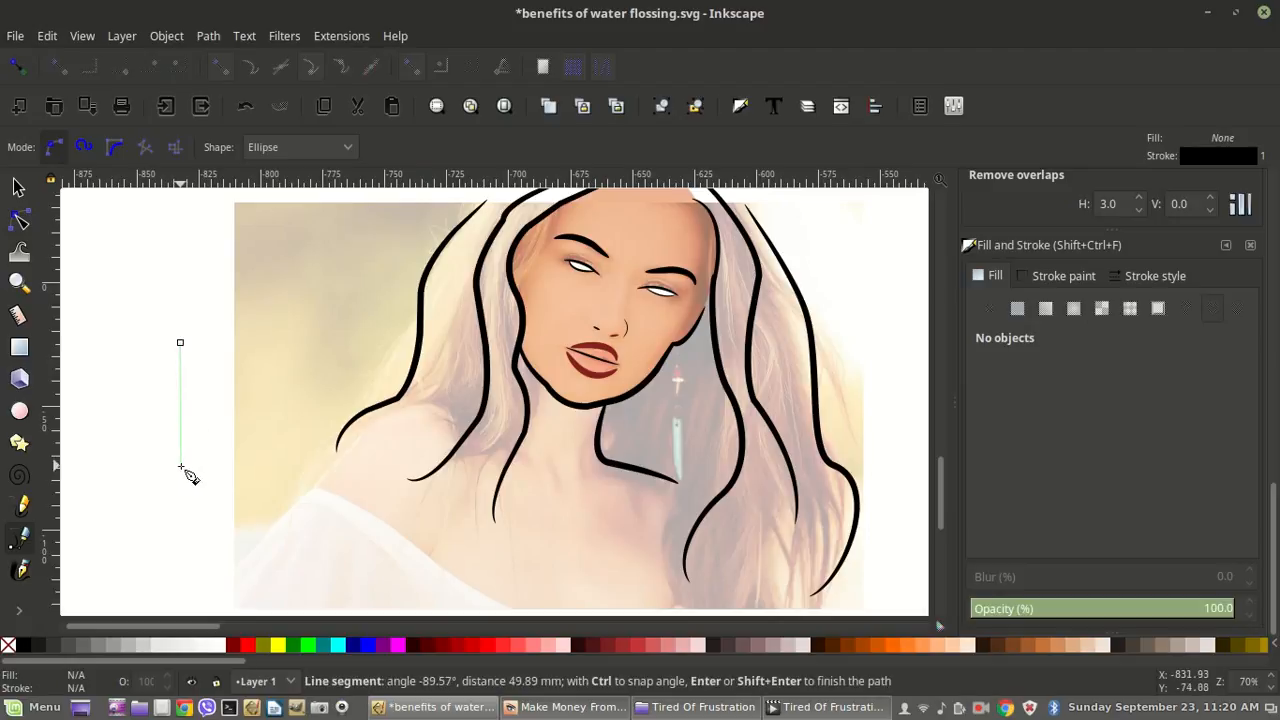
pyautogui.doubleClick(181, 467)
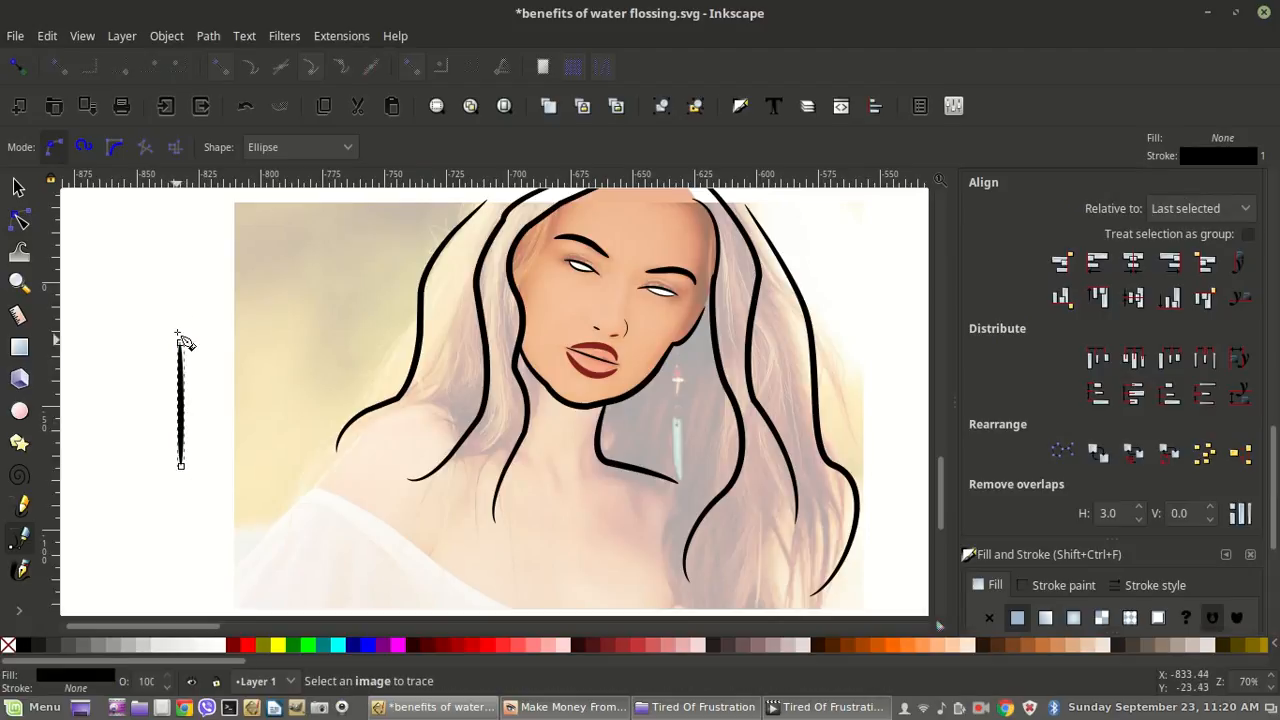
# Step: Try a curved Bezier segment beside the photo by pulling out its node handles, and discard the path
pyautogui.click(172, 260)
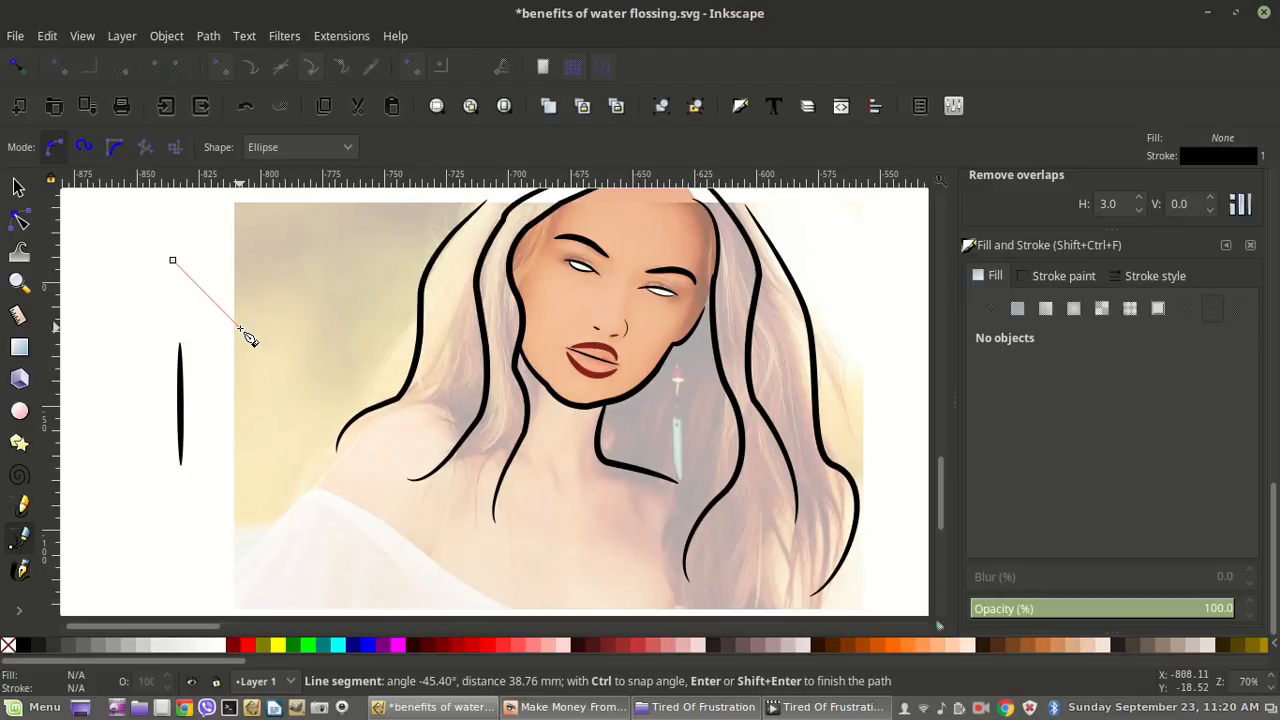
pyautogui.moveTo(240, 328); pyautogui.dragTo(243, 400)
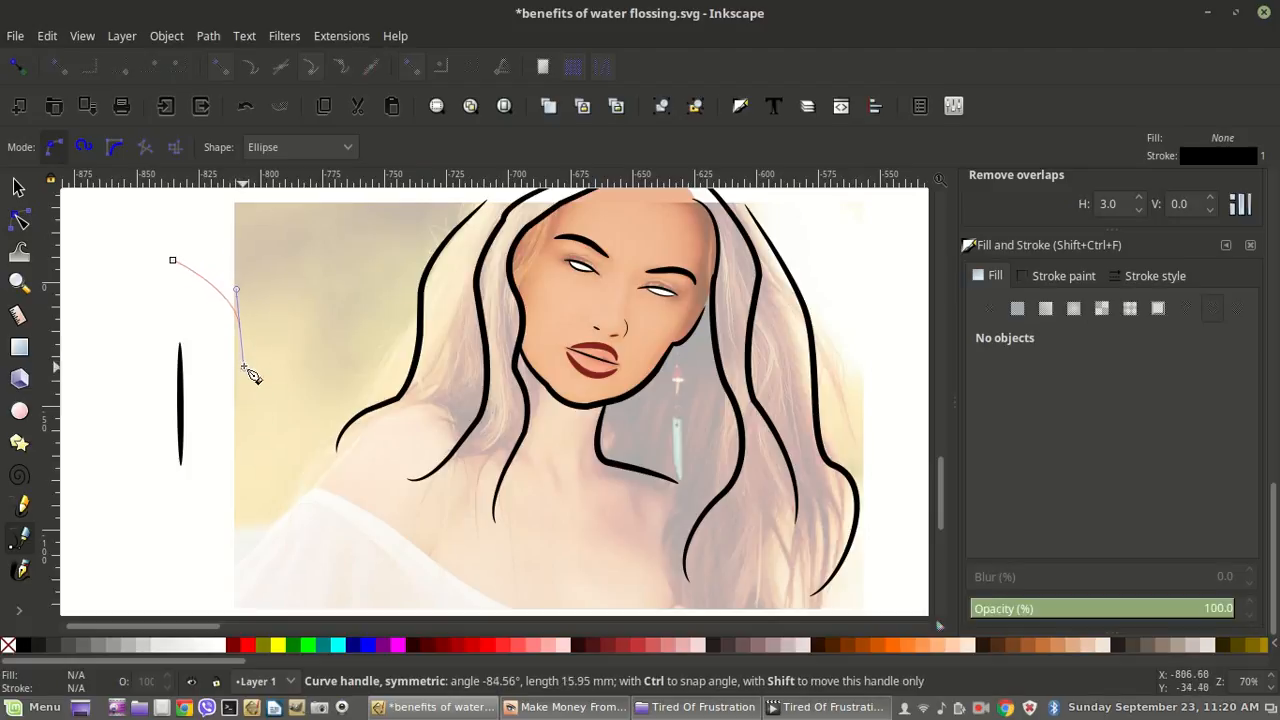
pyautogui.moveTo(251, 376)
pyautogui.mouseDown()
pyautogui.moveTo(269, 409)
pyautogui.moveTo(265, 389)
pyautogui.mouseUp()
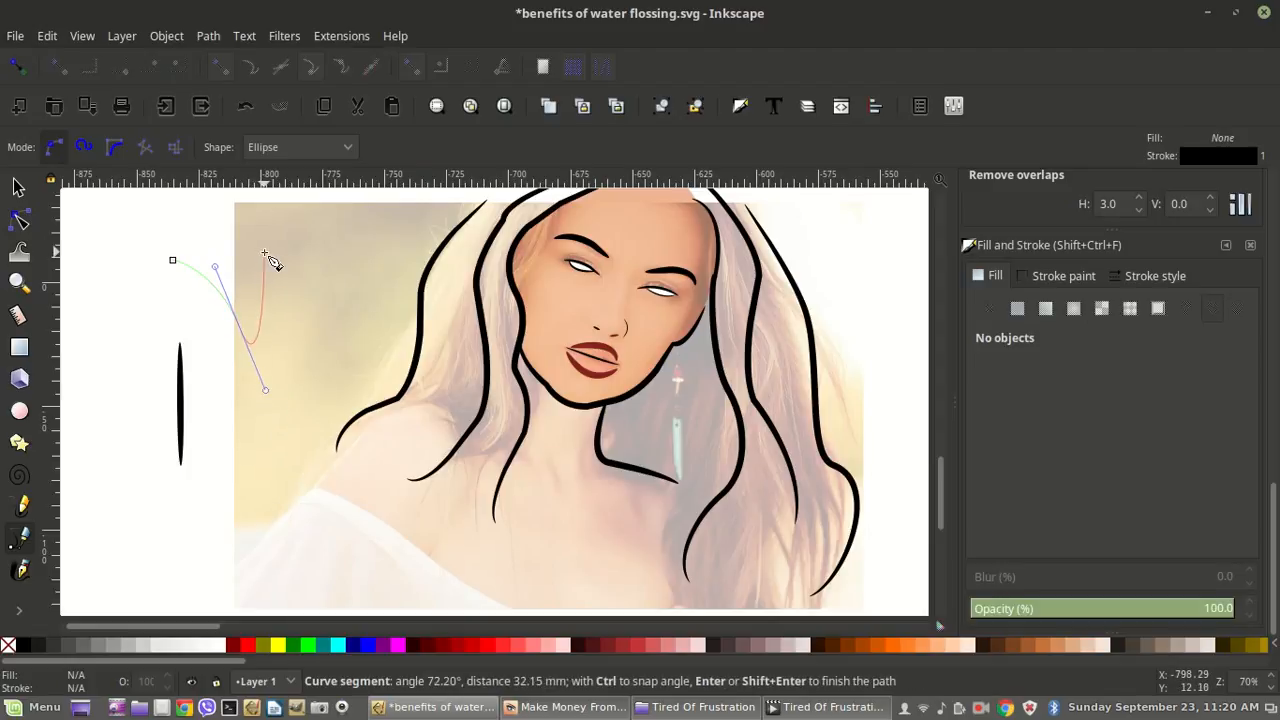
pyautogui.press('BackSpace')
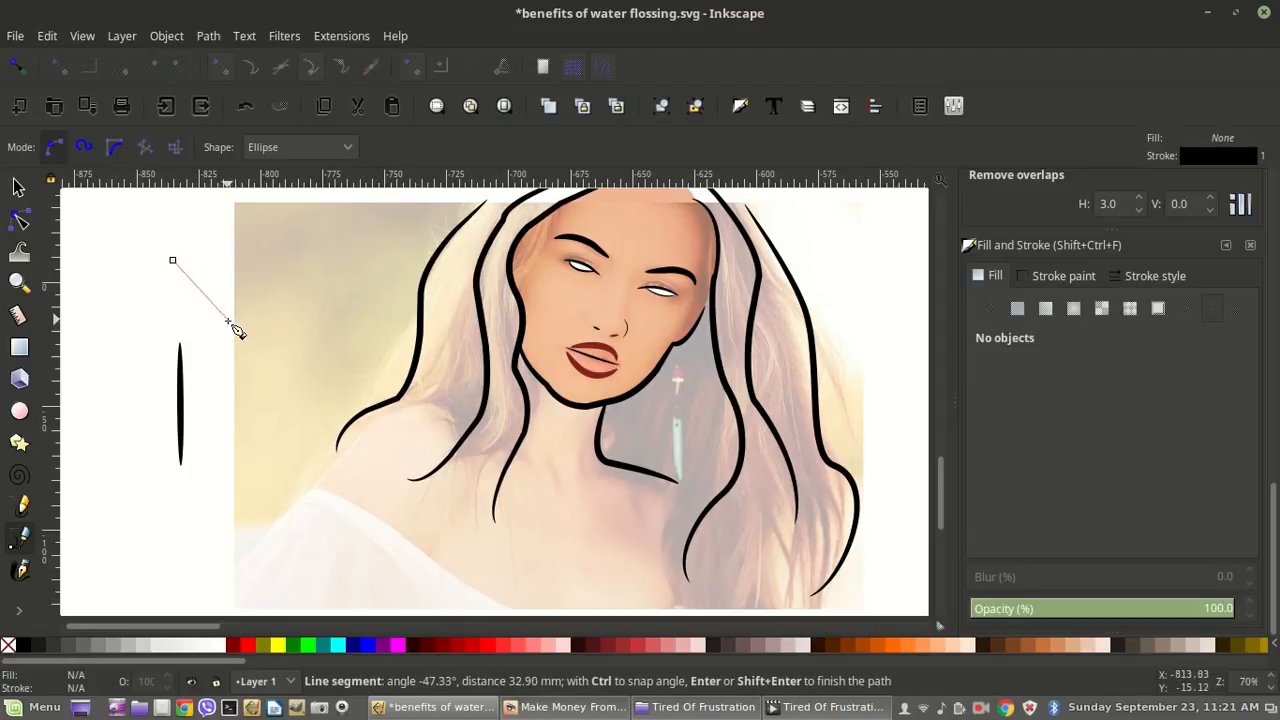
pyautogui.press('Escape')
# Step: Trace the shoulder with a single curved Bezier stroke from the hair down to the edge of the blouse
pyautogui.scroll(-5, 240, 445)
pyautogui.scroll(3, 280, 442)
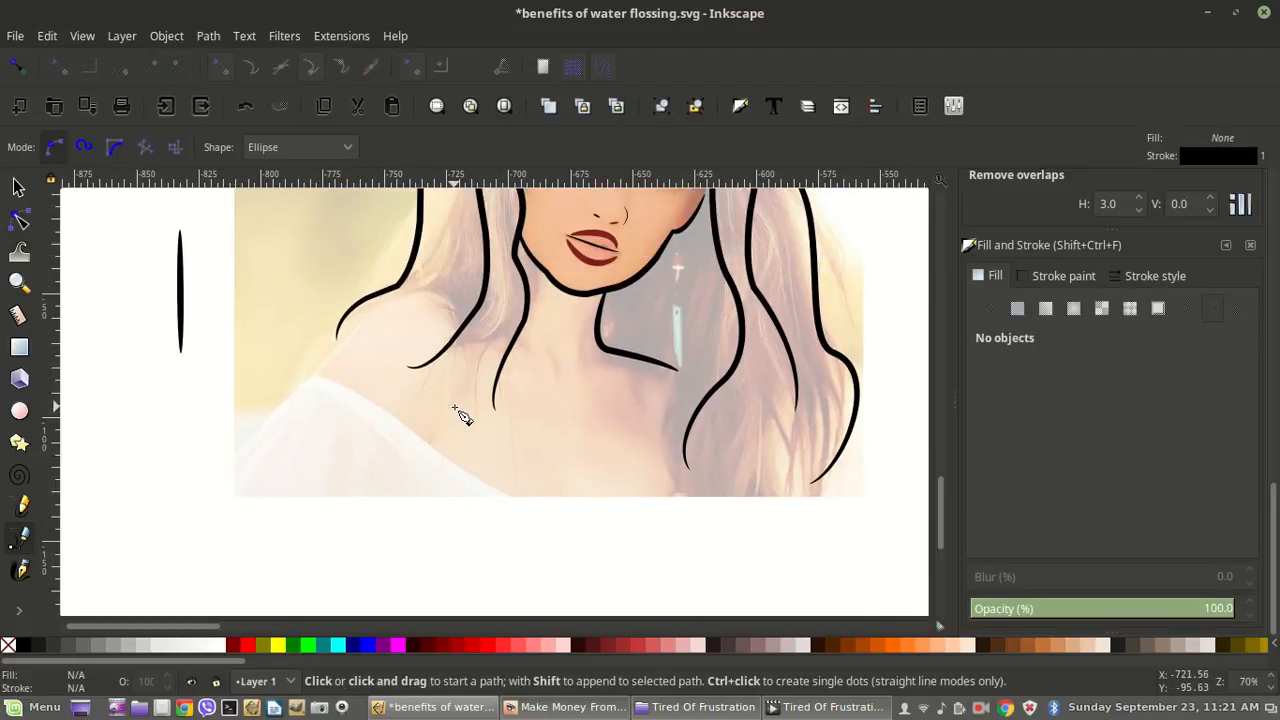
pyautogui.scroll(2, 520, 468)
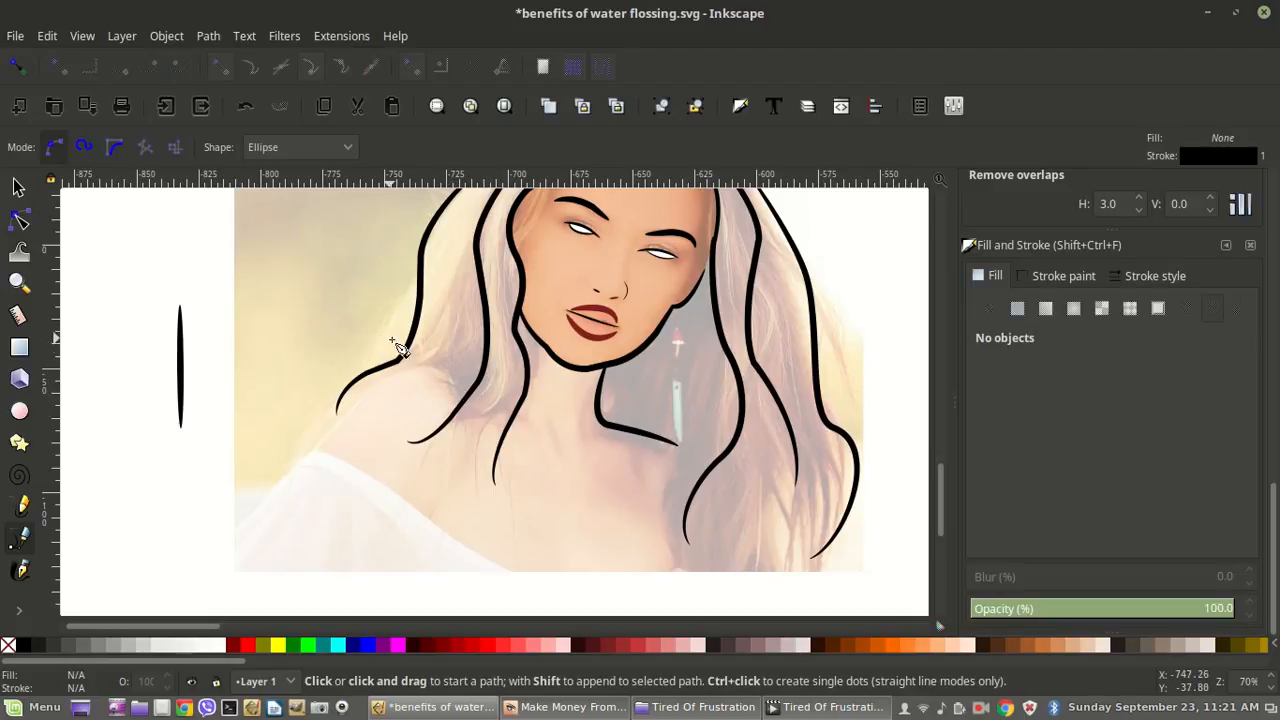
pyautogui.click(444, 366)
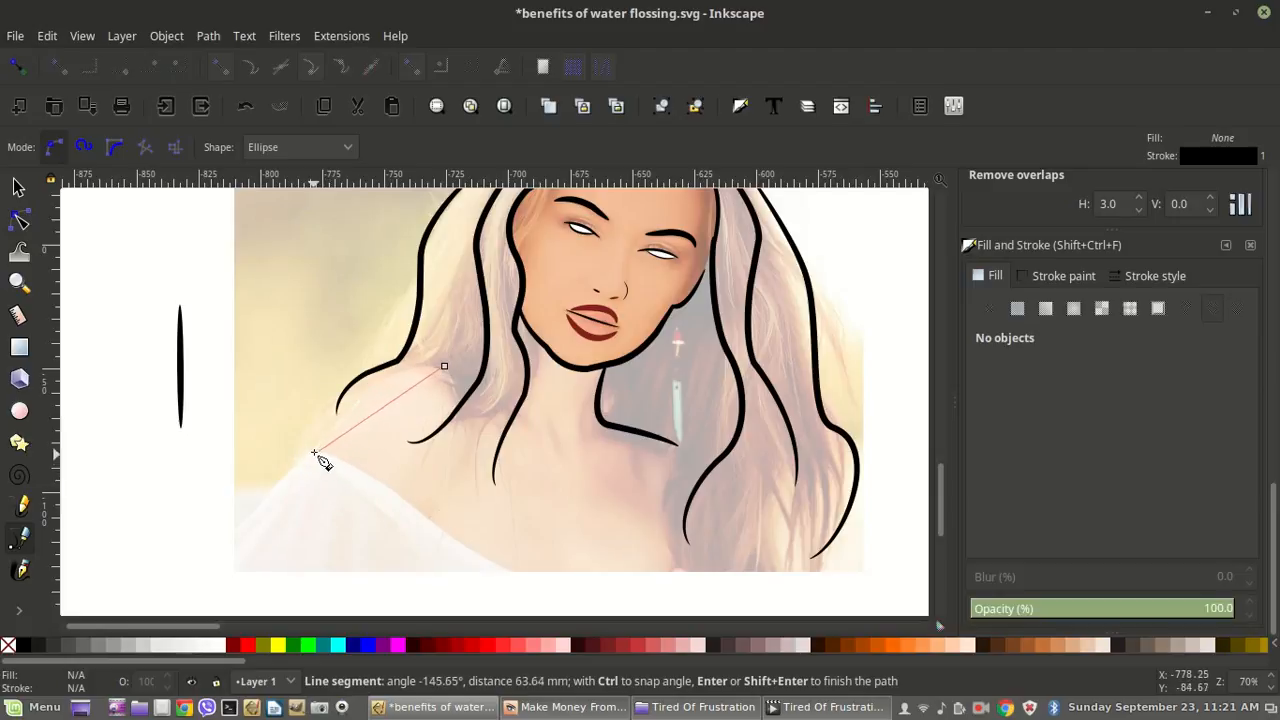
pyautogui.moveTo(316, 450); pyautogui.dragTo(264, 550)
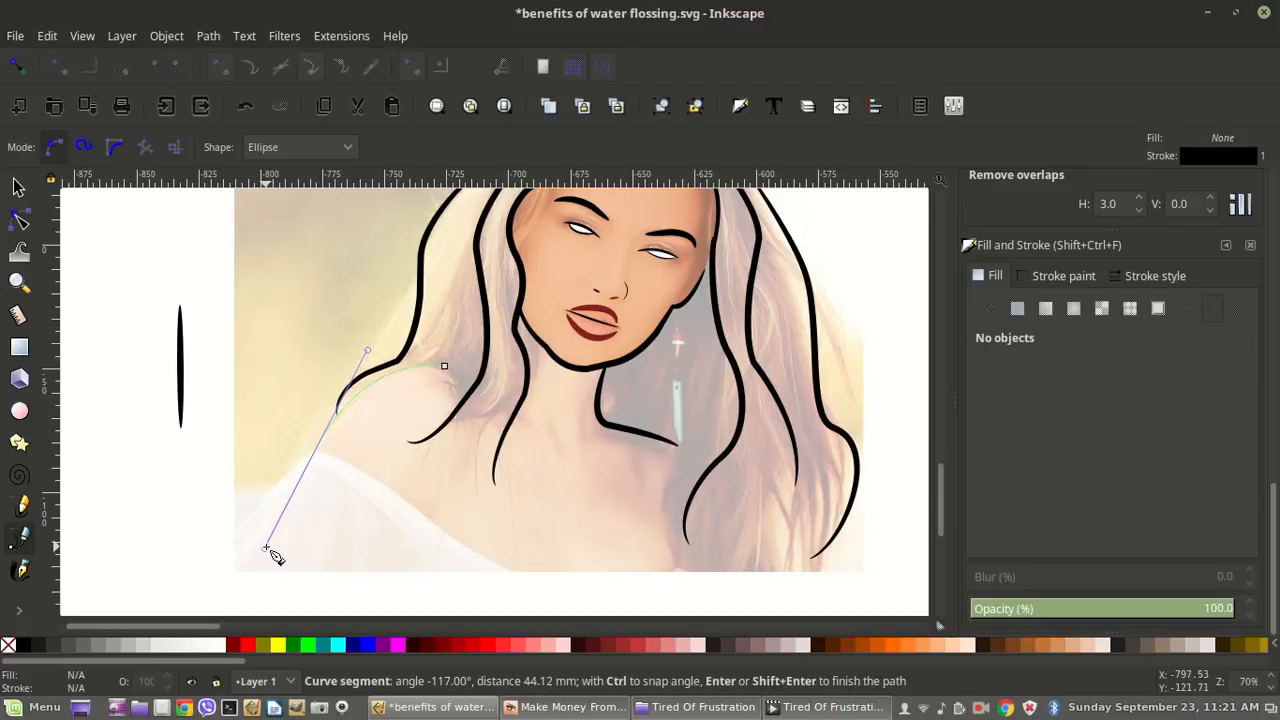
pyautogui.press('Return')
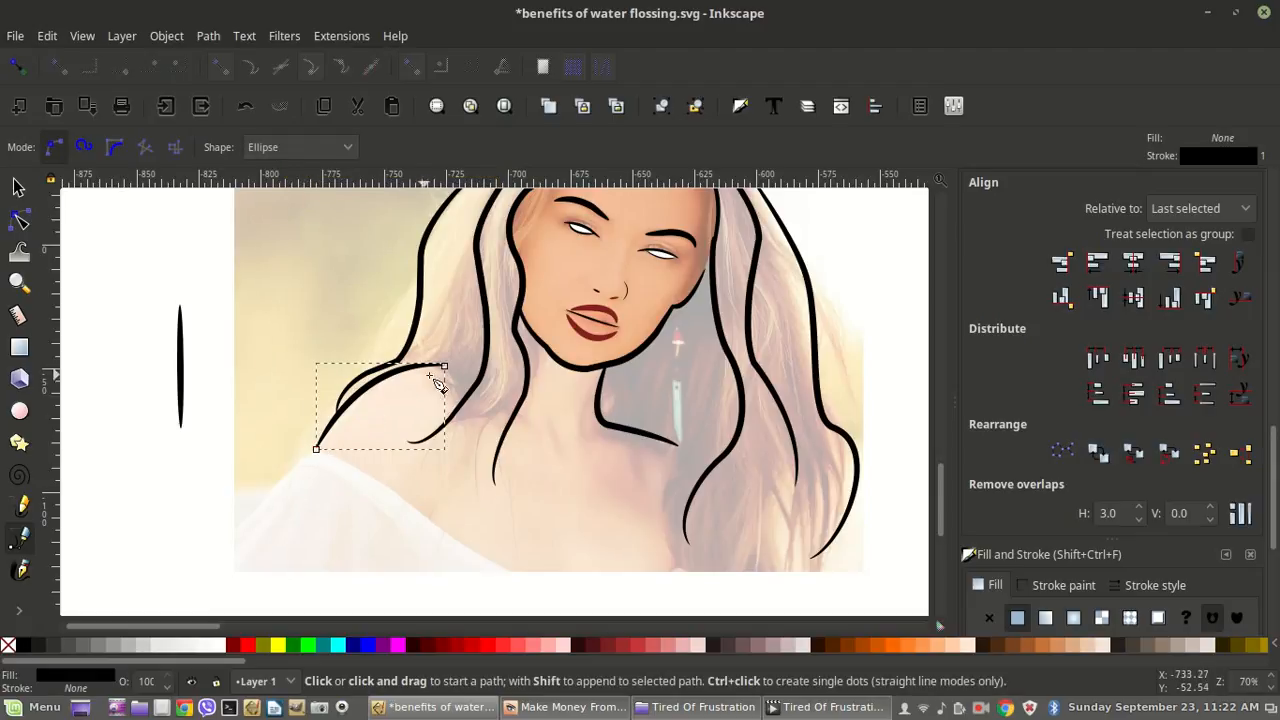
# Step: Draw a closed triangular path between the vertical stroke and the portrait, and delete it
pyautogui.click(229, 299)
pyautogui.click(286, 379)
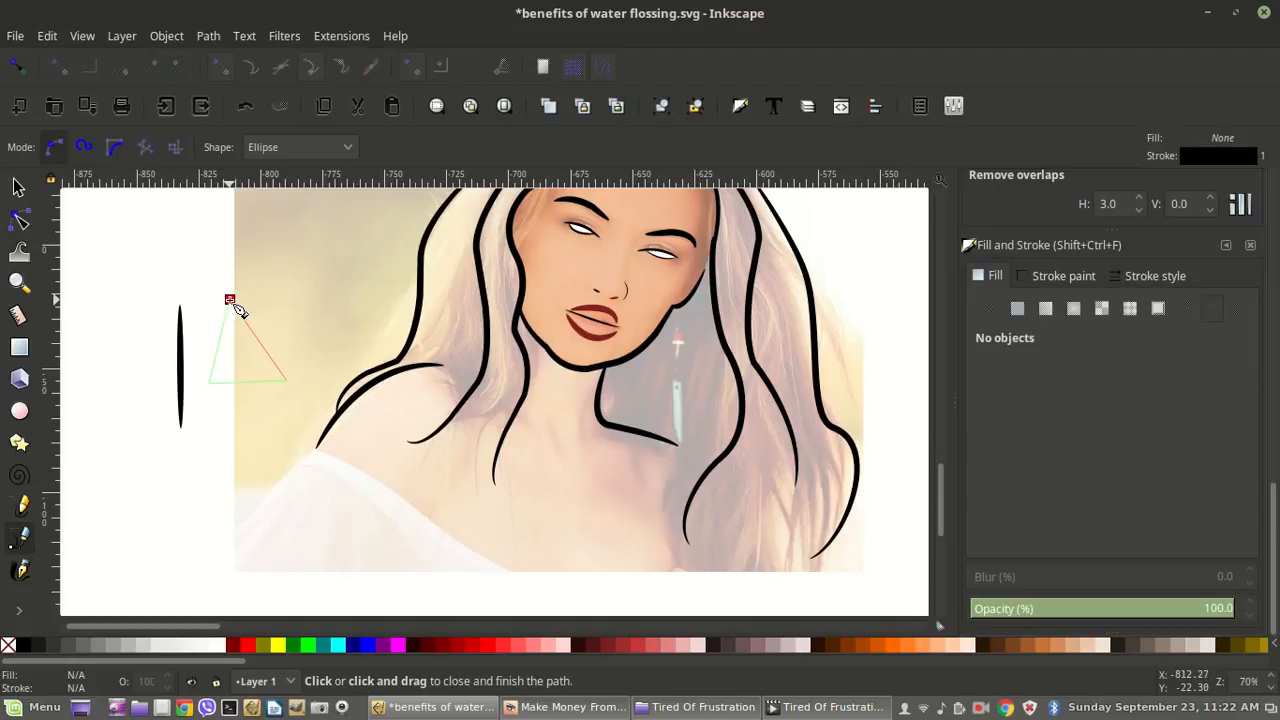
pyautogui.click(231, 301)
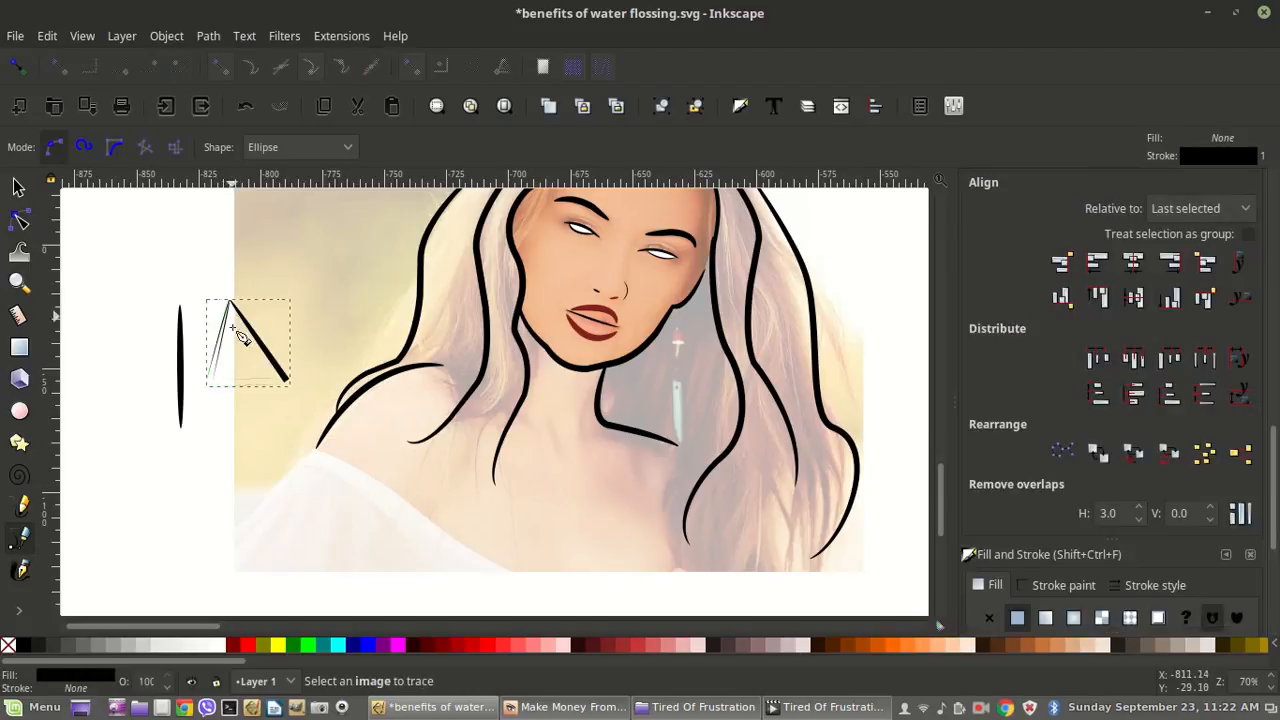
pyautogui.click(18, 187)
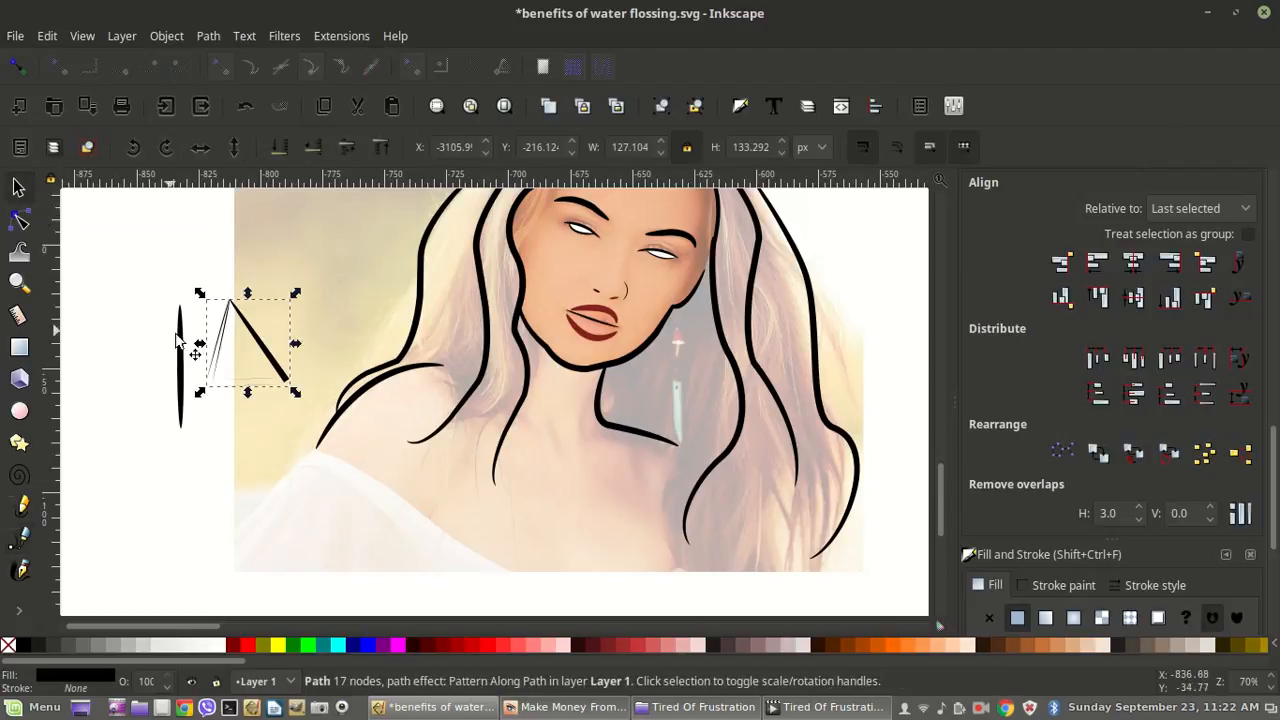
pyautogui.press('Delete')
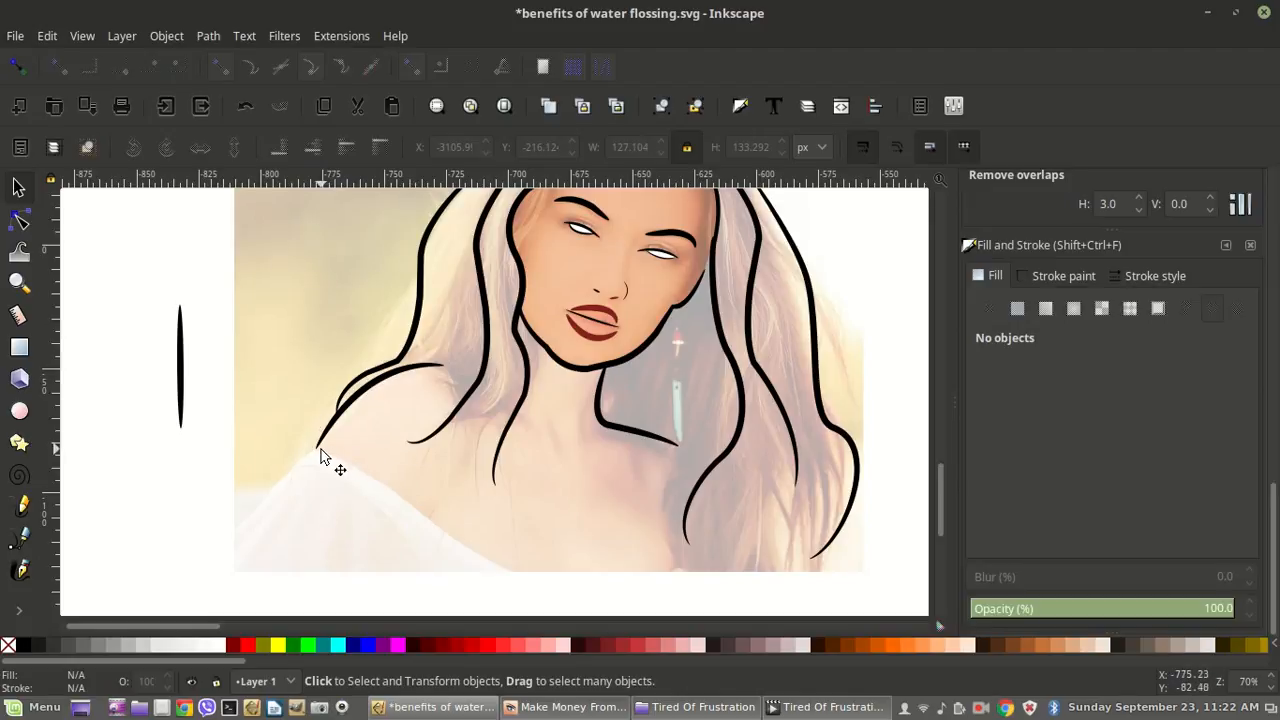
# Step: Continue the shoulder path from its lower end with a curved segment following the upper part of the blouse neckline
pyautogui.click(22, 540)
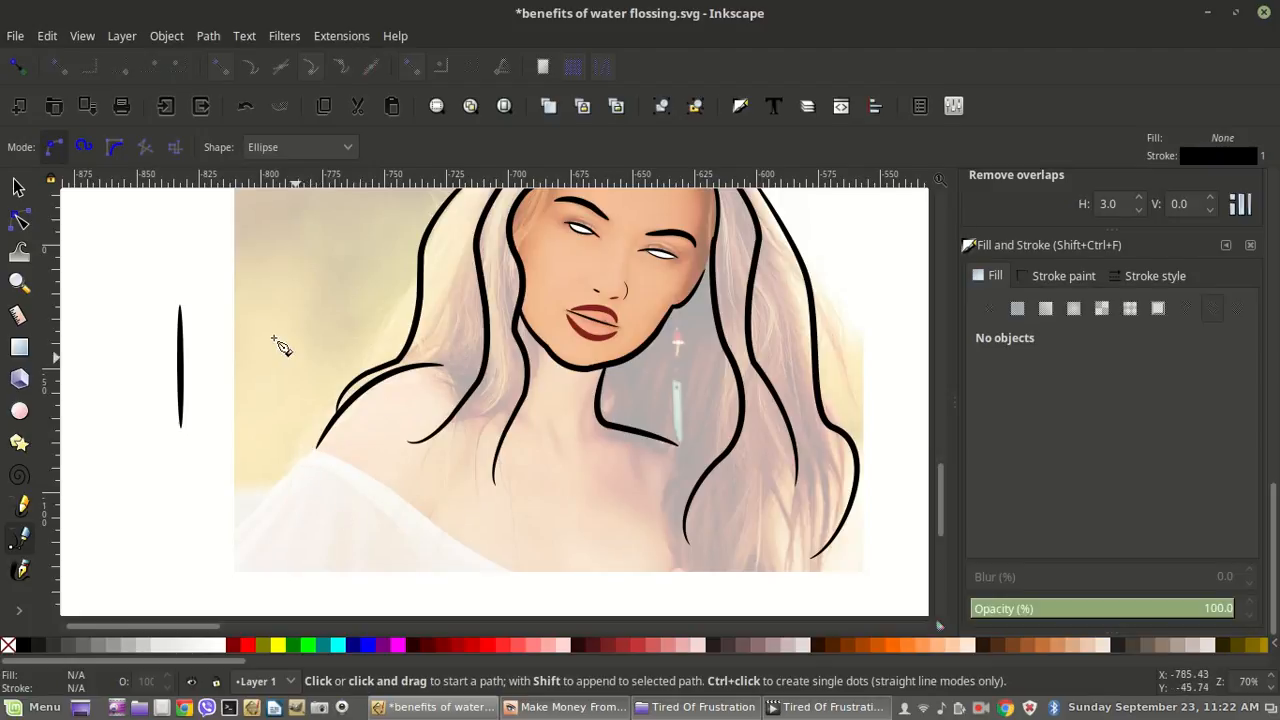
pyautogui.click(18, 218)
pyautogui.click(371, 391)
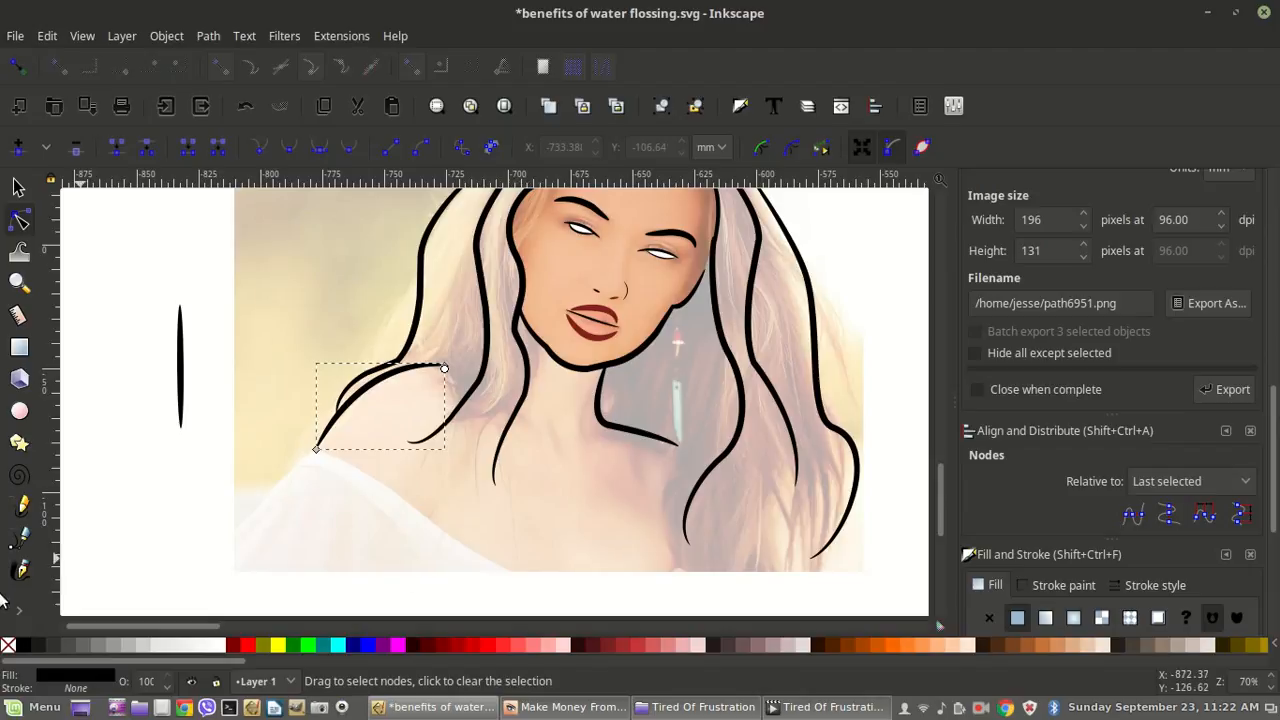
pyautogui.click(22, 541)
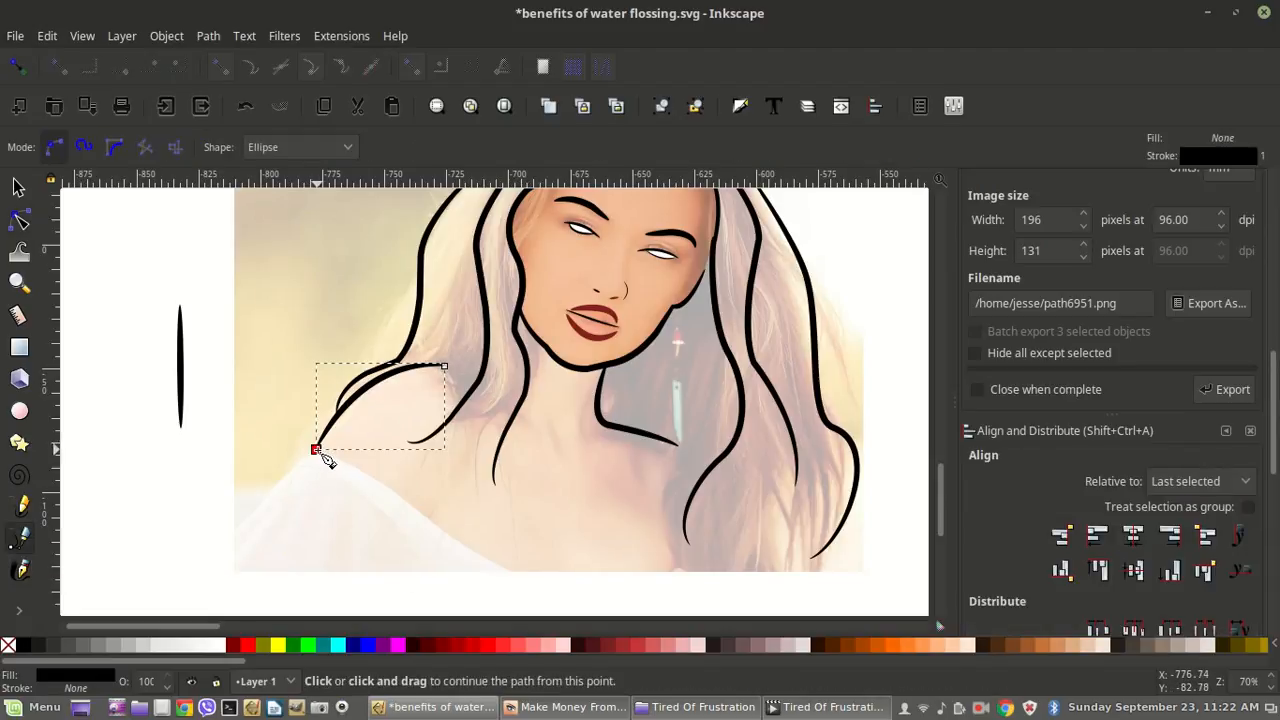
pyautogui.click(316, 450)
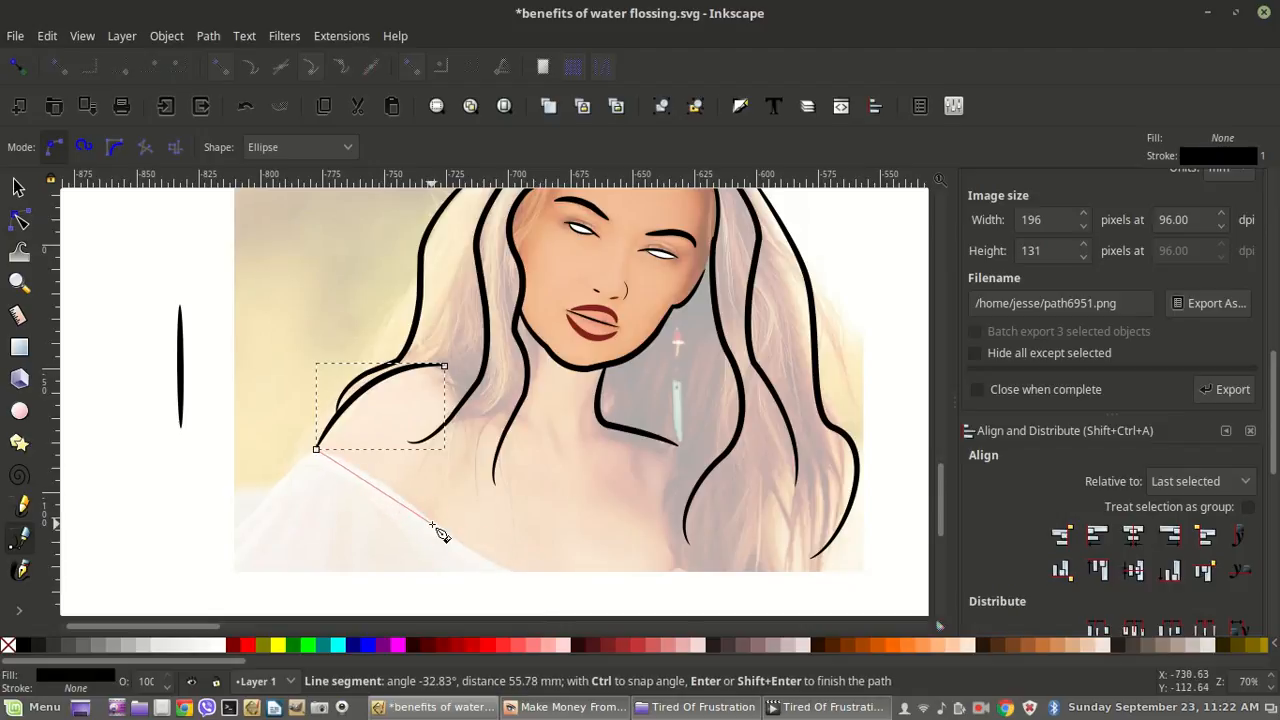
pyautogui.moveTo(432, 525); pyautogui.dragTo(452, 563)
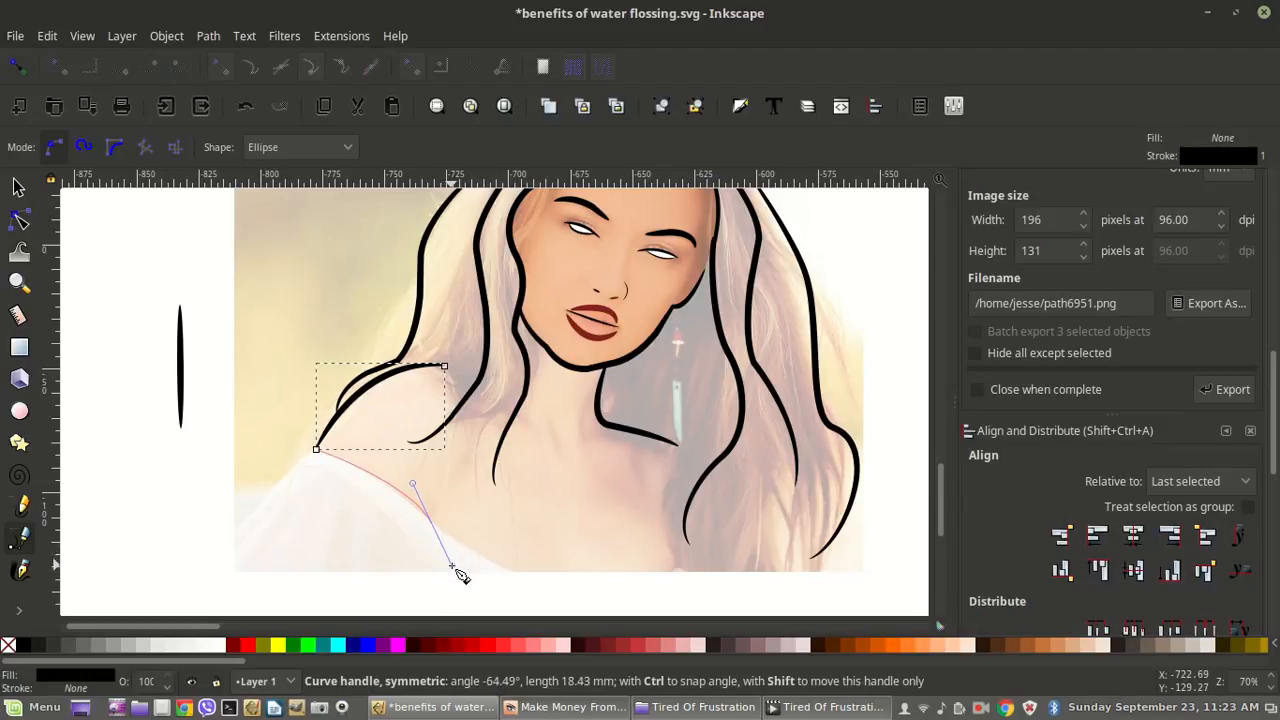
pyautogui.moveTo(452, 566); pyautogui.dragTo(452, 566)
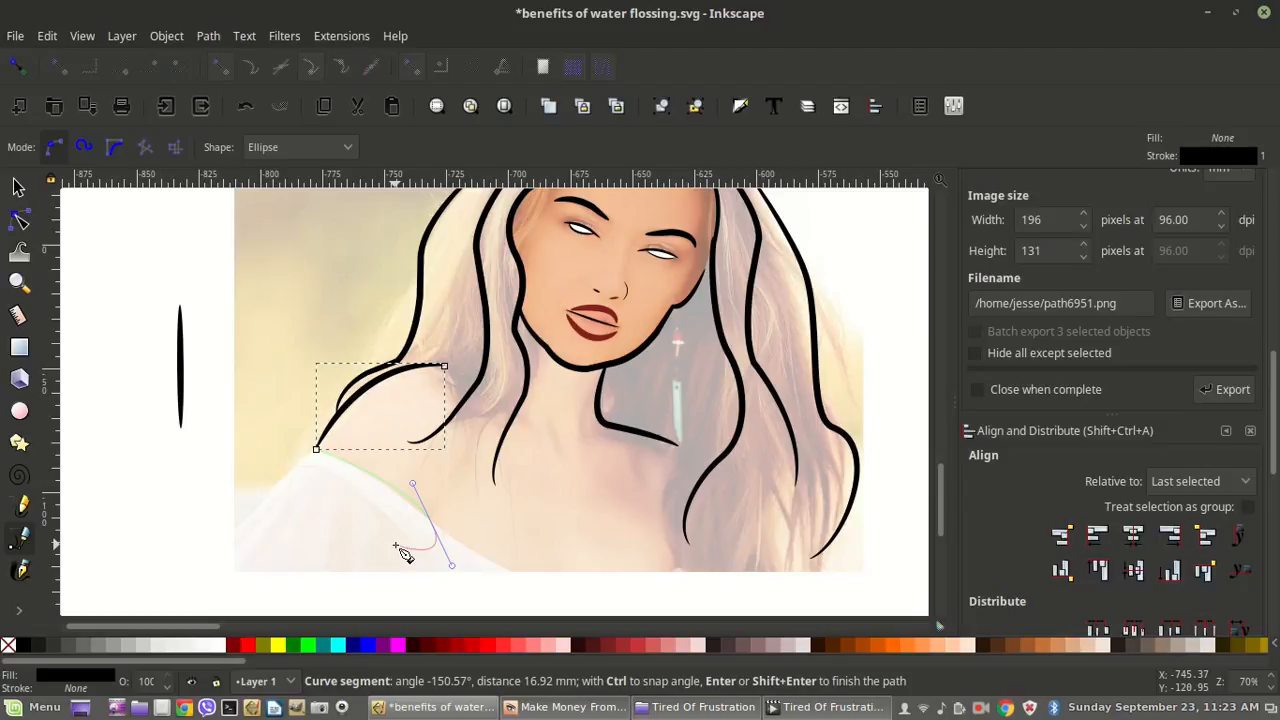
pyautogui.press('Return')
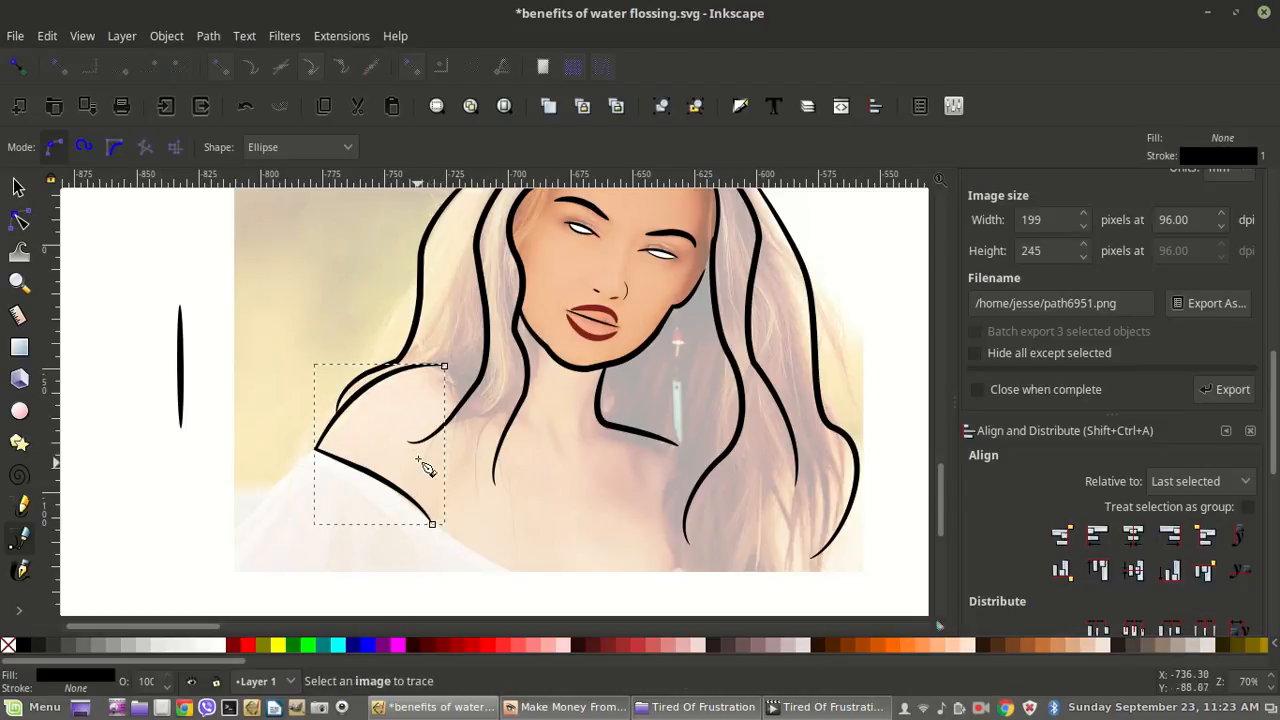
# Step: Extend the blouse neckline path from its lower end with a curved segment down to the photo's bottom edge
pyautogui.click(433, 526)
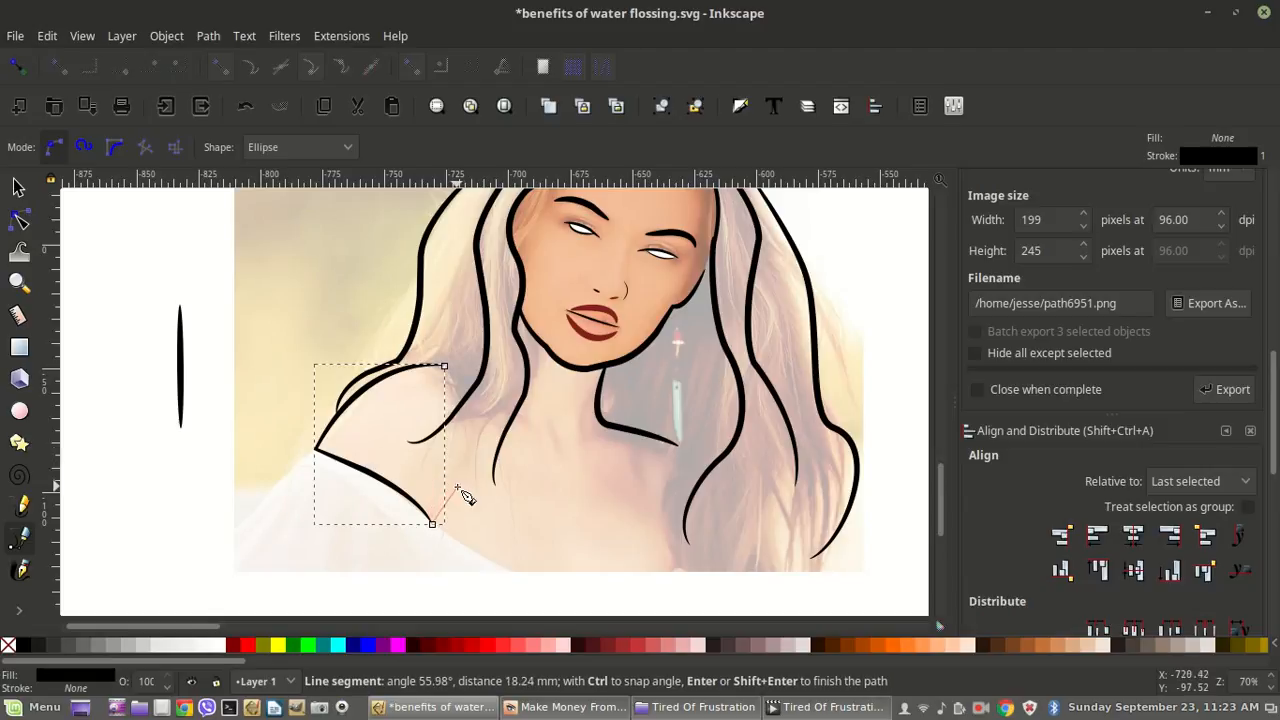
pyautogui.press('Escape')
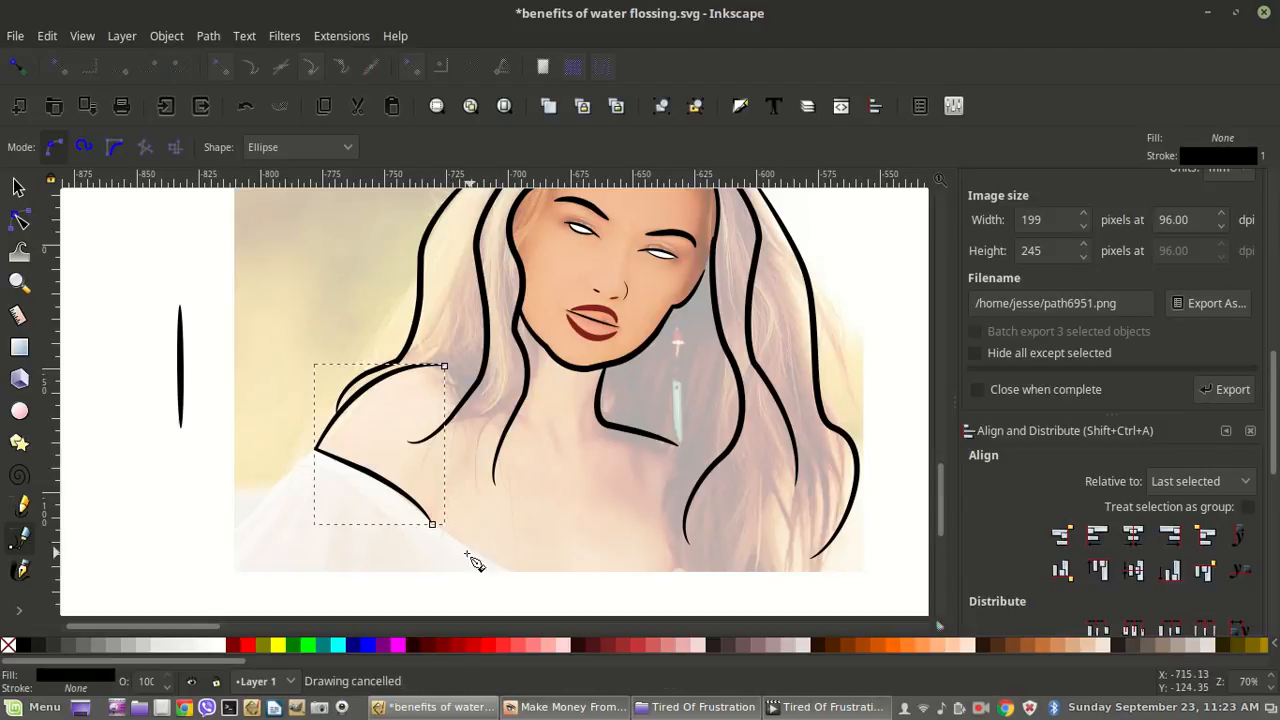
pyautogui.click(432, 524)
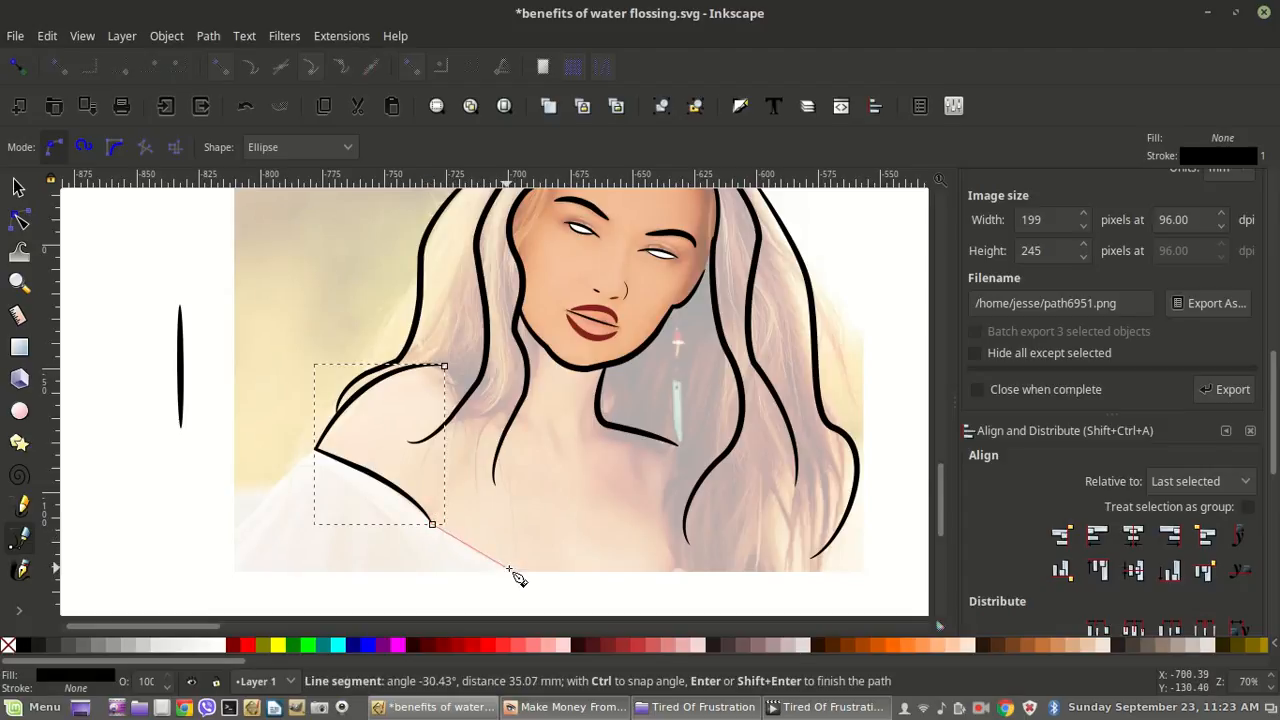
pyautogui.moveTo(524, 574); pyautogui.dragTo(571, 577)
pyautogui.press('Return')
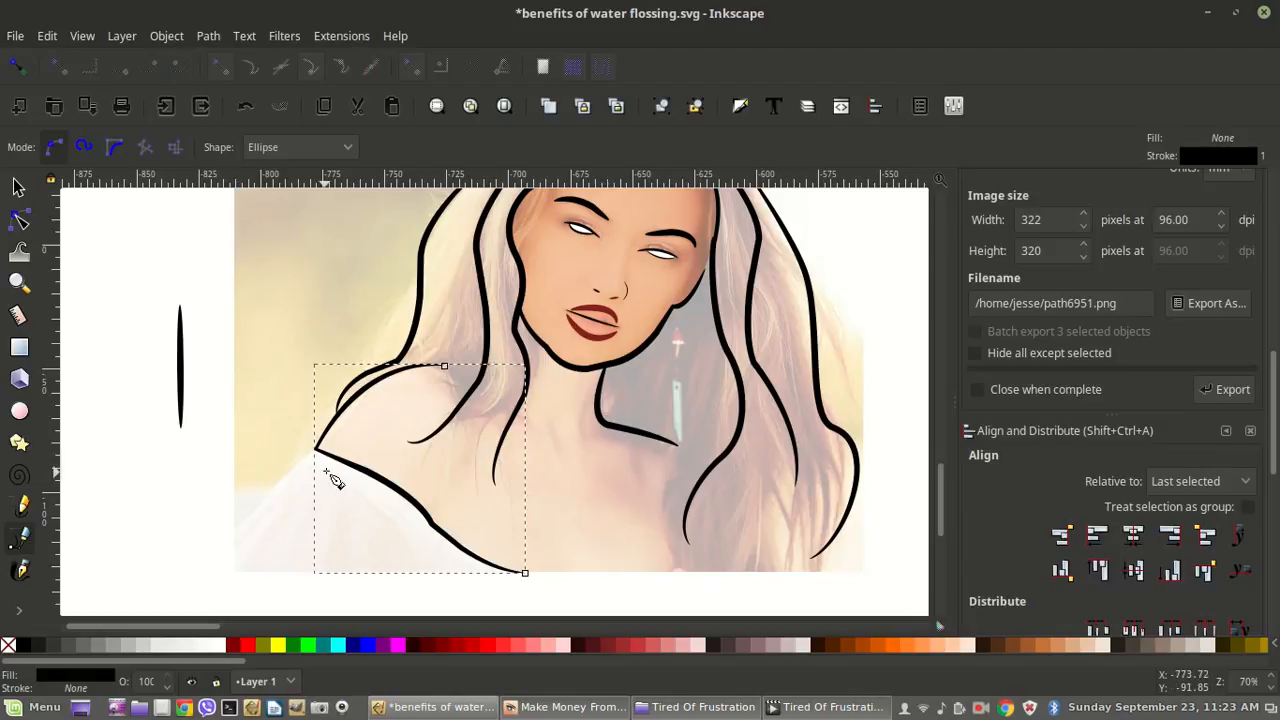
# Step: Trace the blouse's outer sleeve edge with a curved Bezier stroke from the shoulder point to just outside the photo's lower corner
pyautogui.click(16, 516)
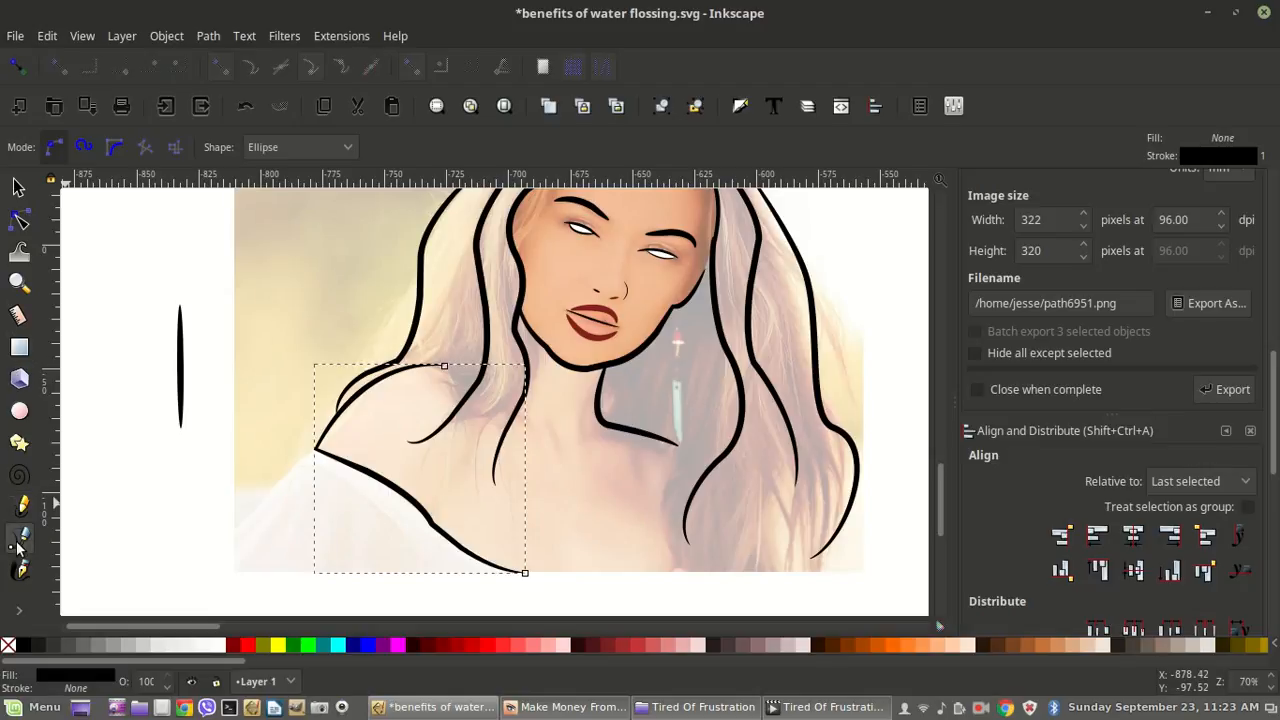
pyautogui.click(17, 539)
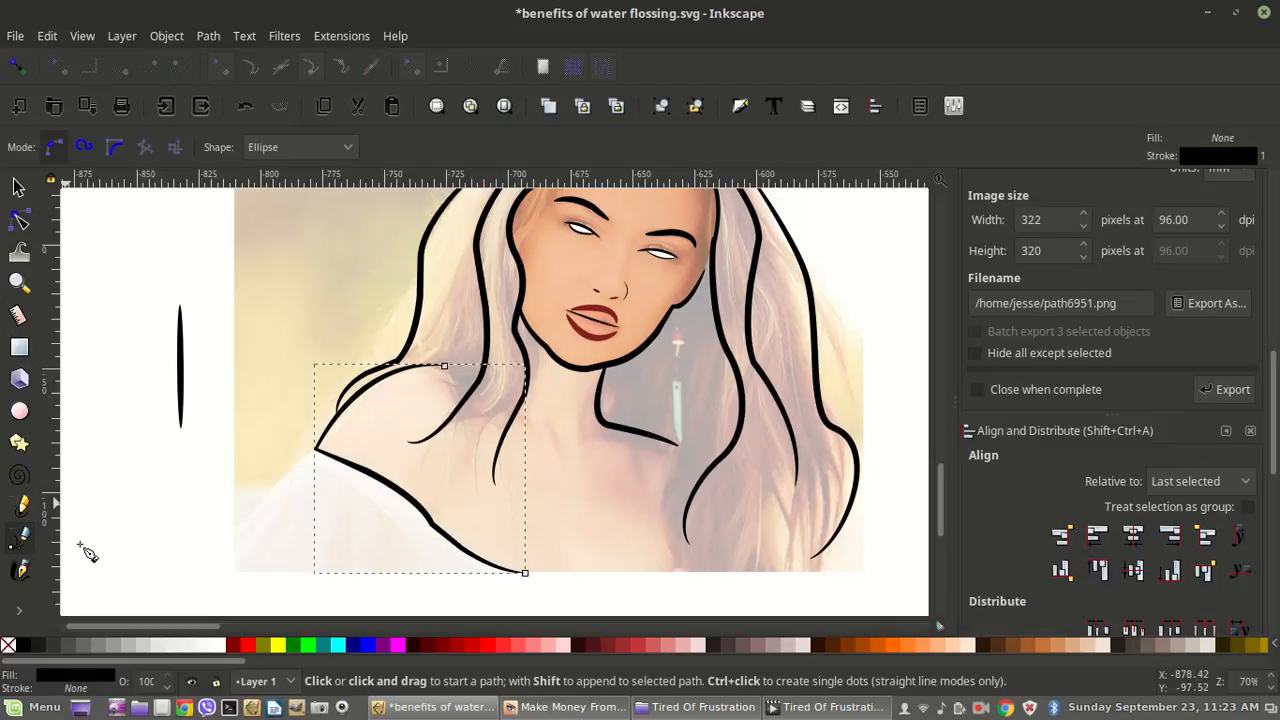
pyautogui.click(318, 449)
pyautogui.moveTo(240, 515)
pyautogui.mouseDown()
pyautogui.moveTo(252, 560)
pyautogui.moveTo(175, 571)
pyautogui.mouseUp()
pyautogui.press('Return')
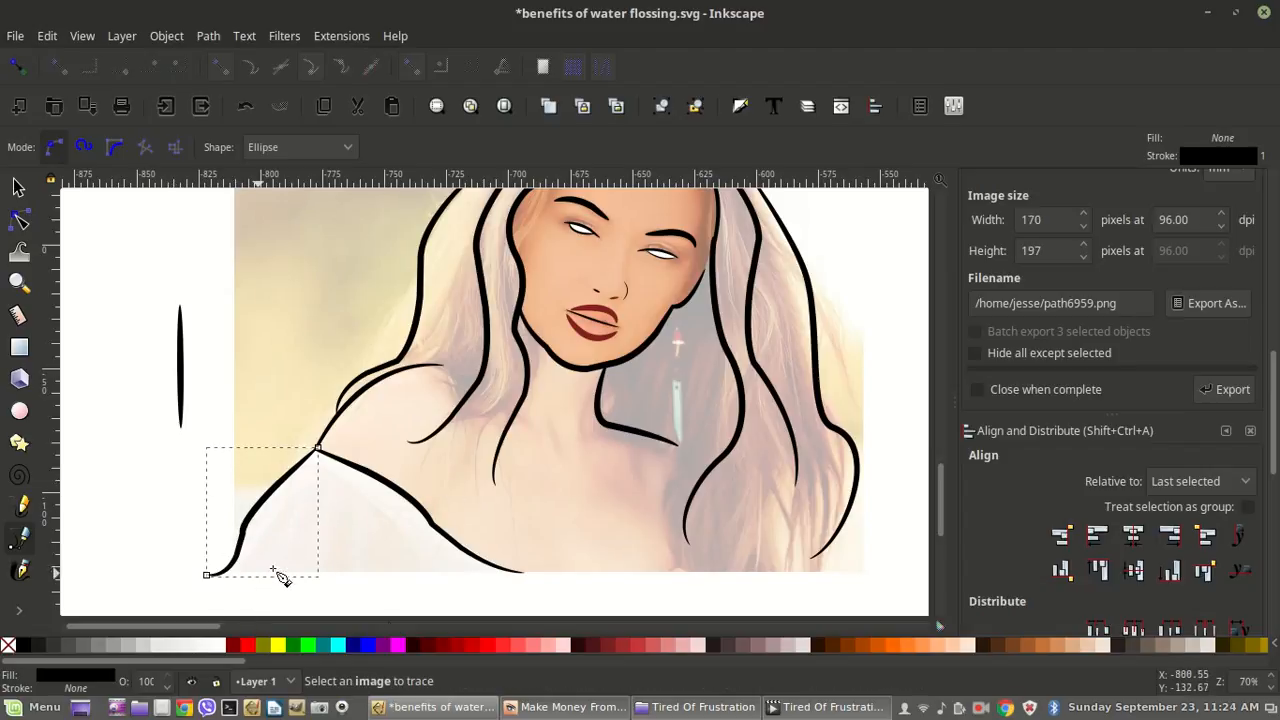
# Step: Set the Bezier pen's stroke shape to None for drawing a regular path
pyautogui.scroll(-1, 70, 580)
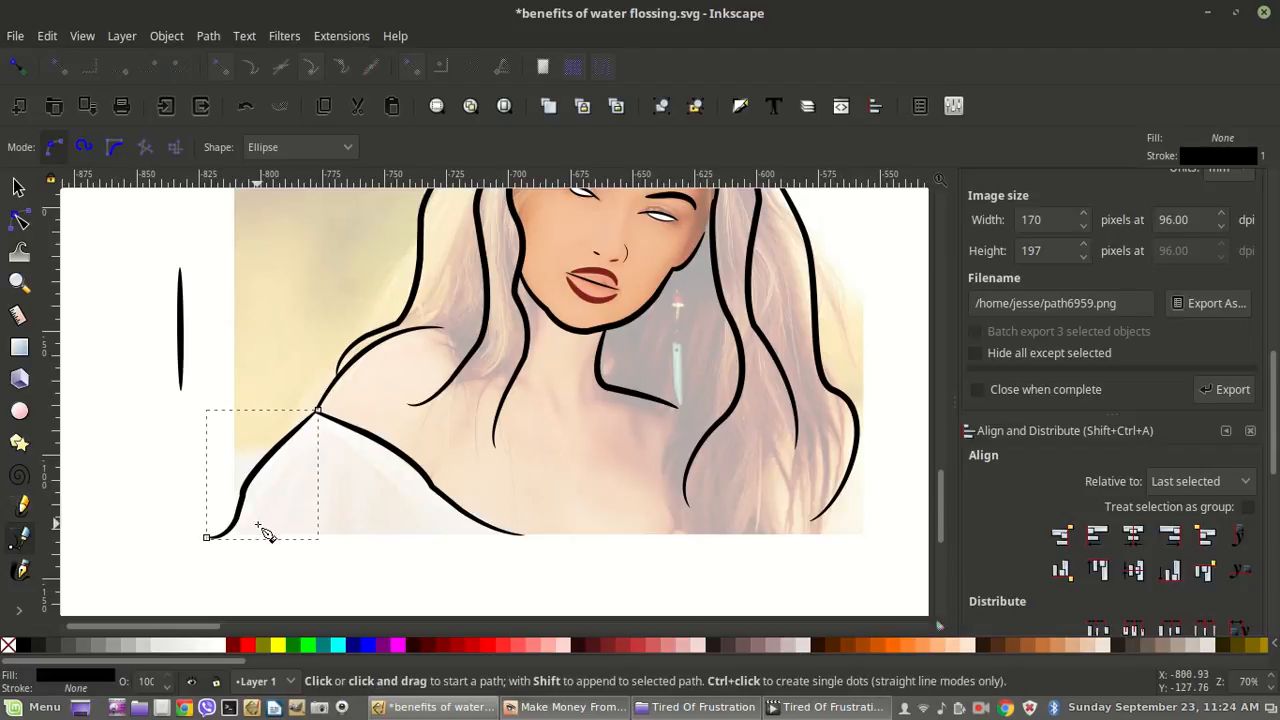
pyautogui.scroll(1, 203, 466)
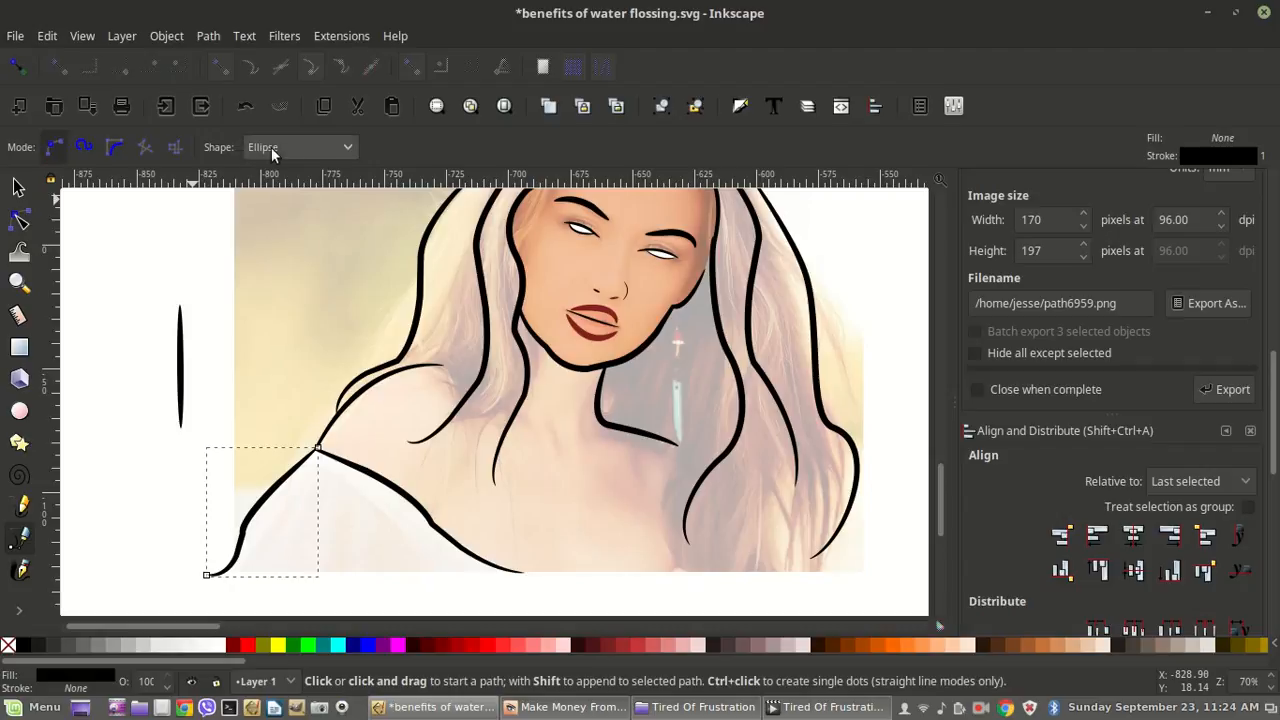
pyautogui.click(349, 147)
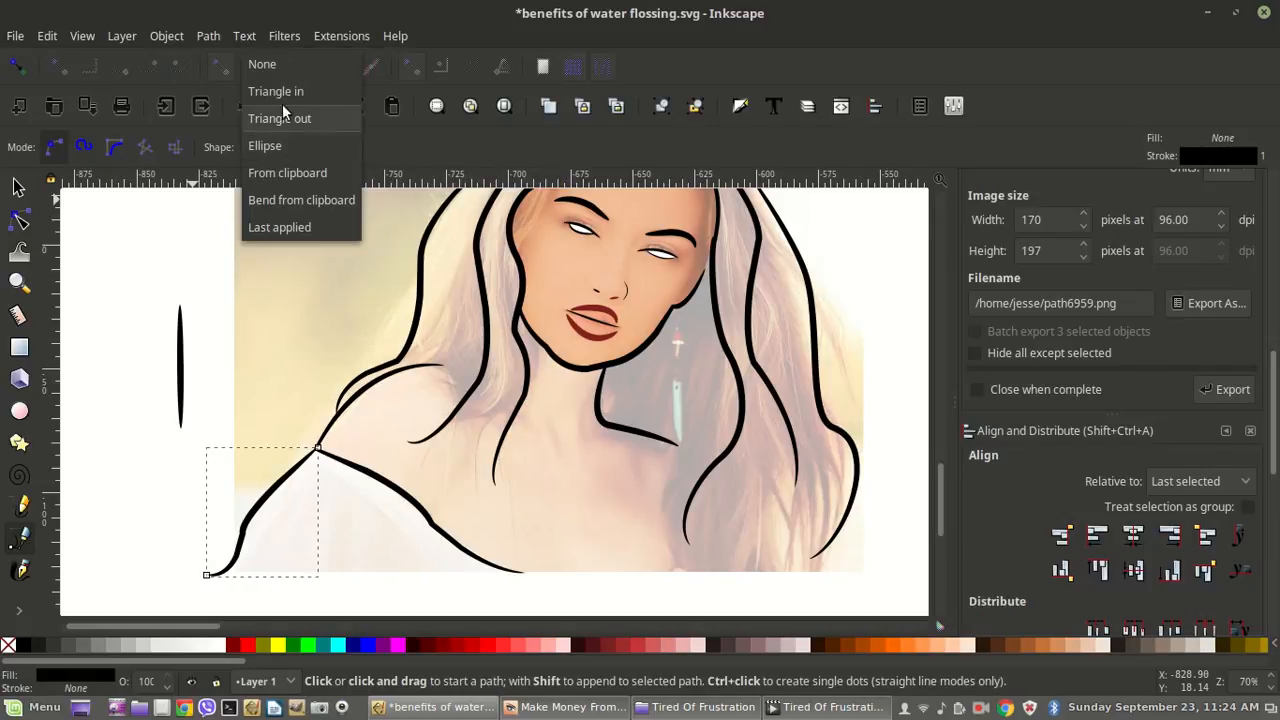
pyautogui.click(261, 64)
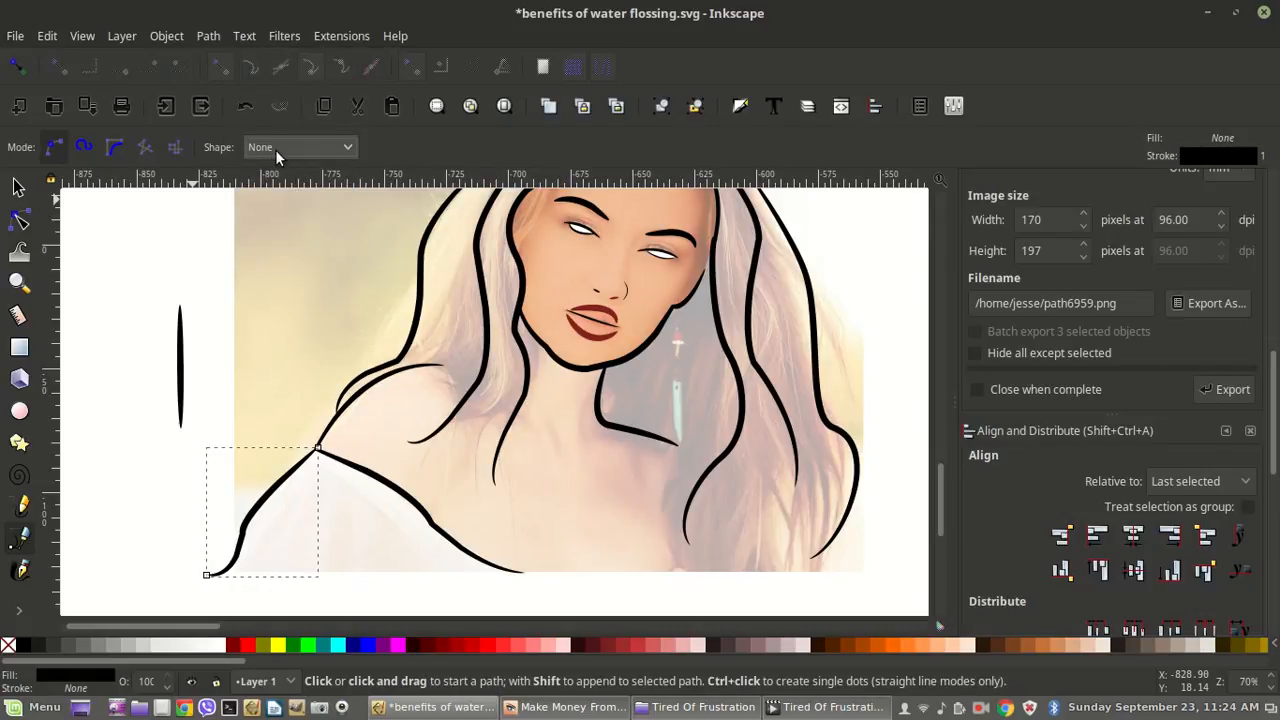
pyautogui.click(54, 149)
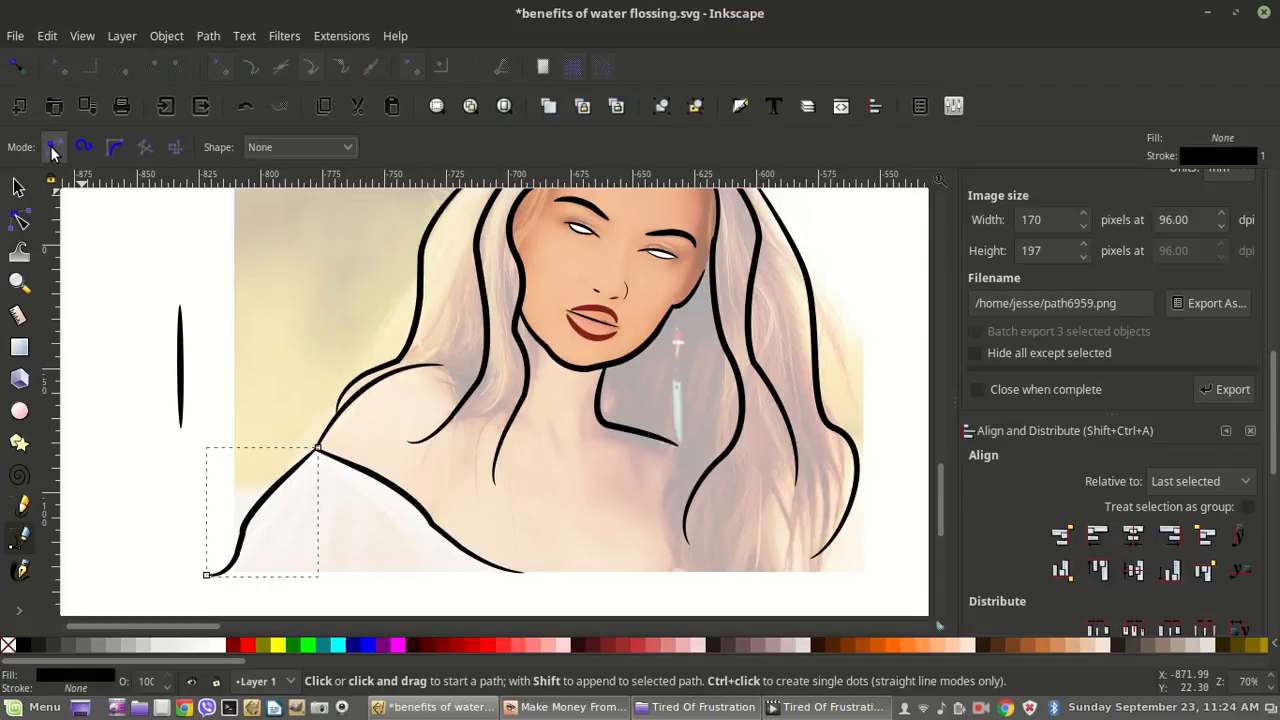
pyautogui.click(84, 146)
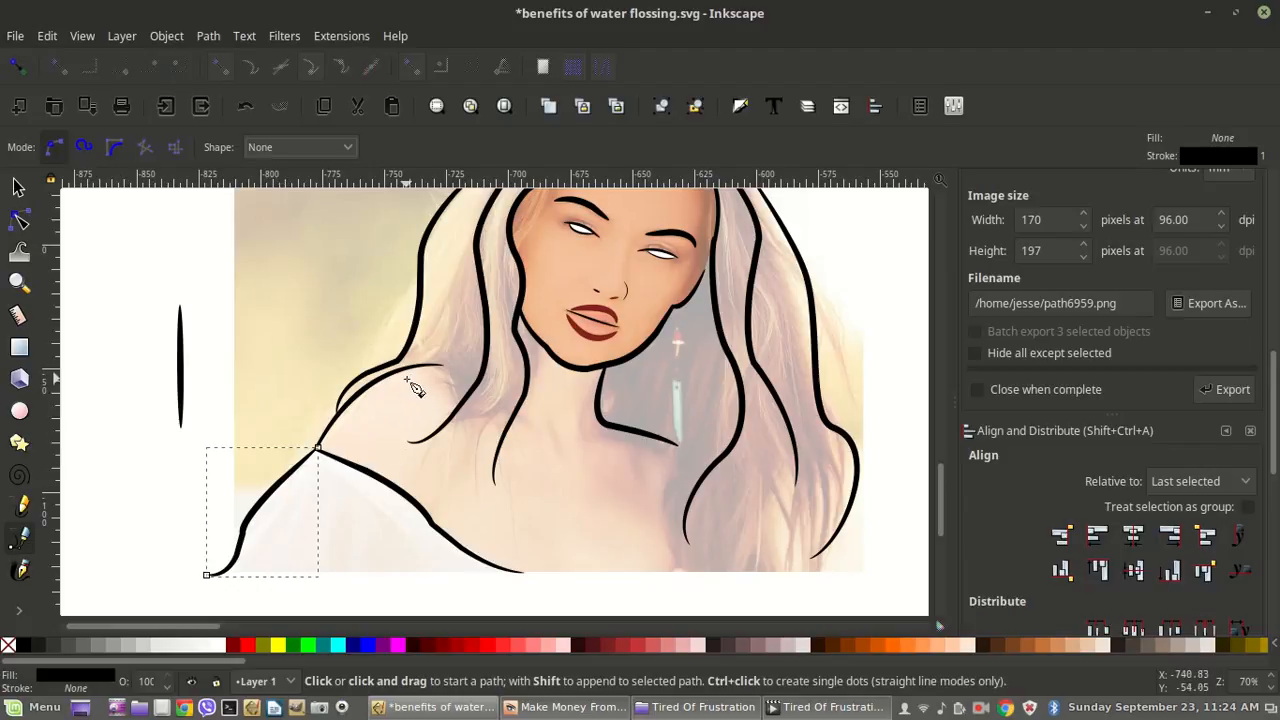
# Step: Start a blouse fill path at the sleeve's lower end and trace straight segments up the outer sleeve line to the shoulder point
pyautogui.scroll(-2, 320, 470)
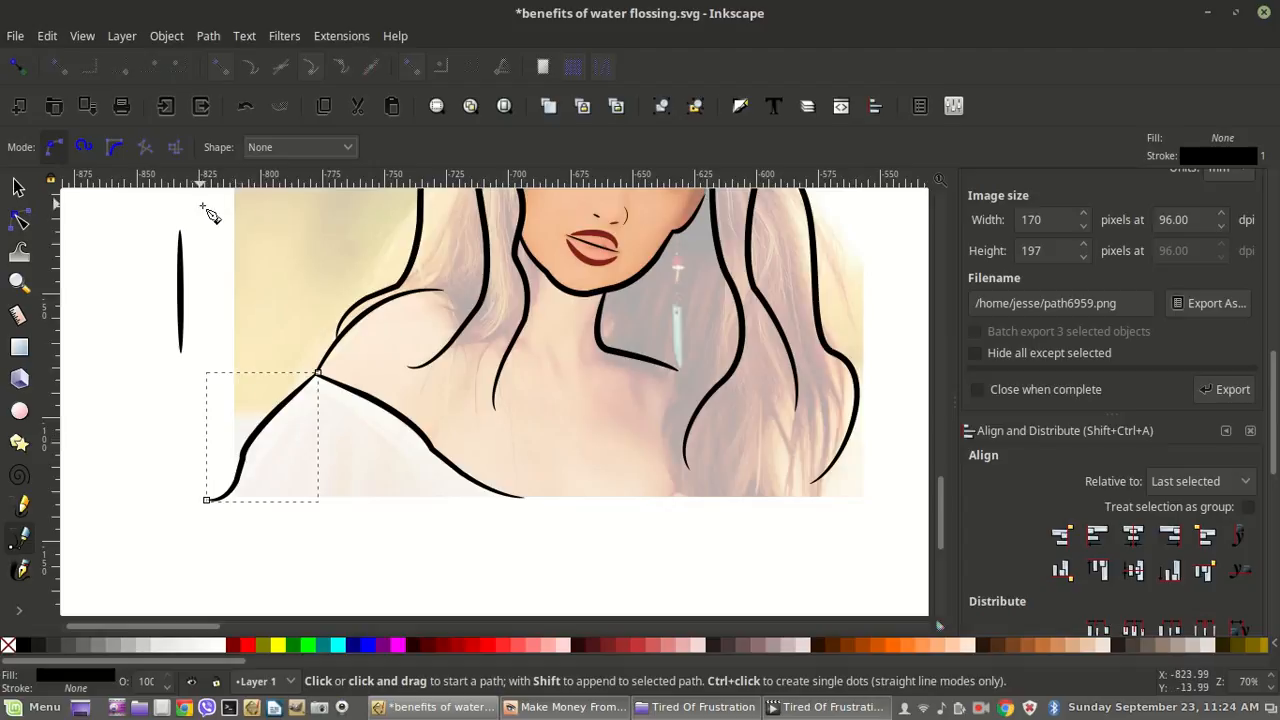
pyautogui.scroll(1, 214, 212)
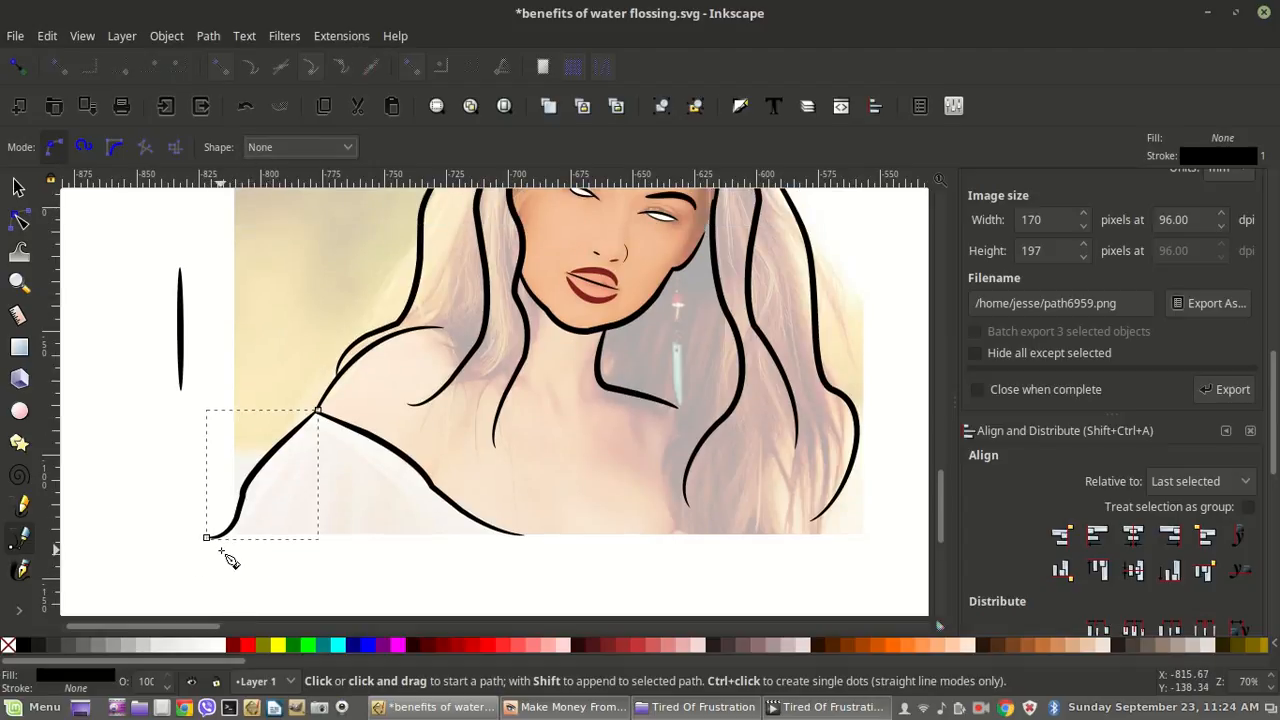
pyautogui.click(208, 544)
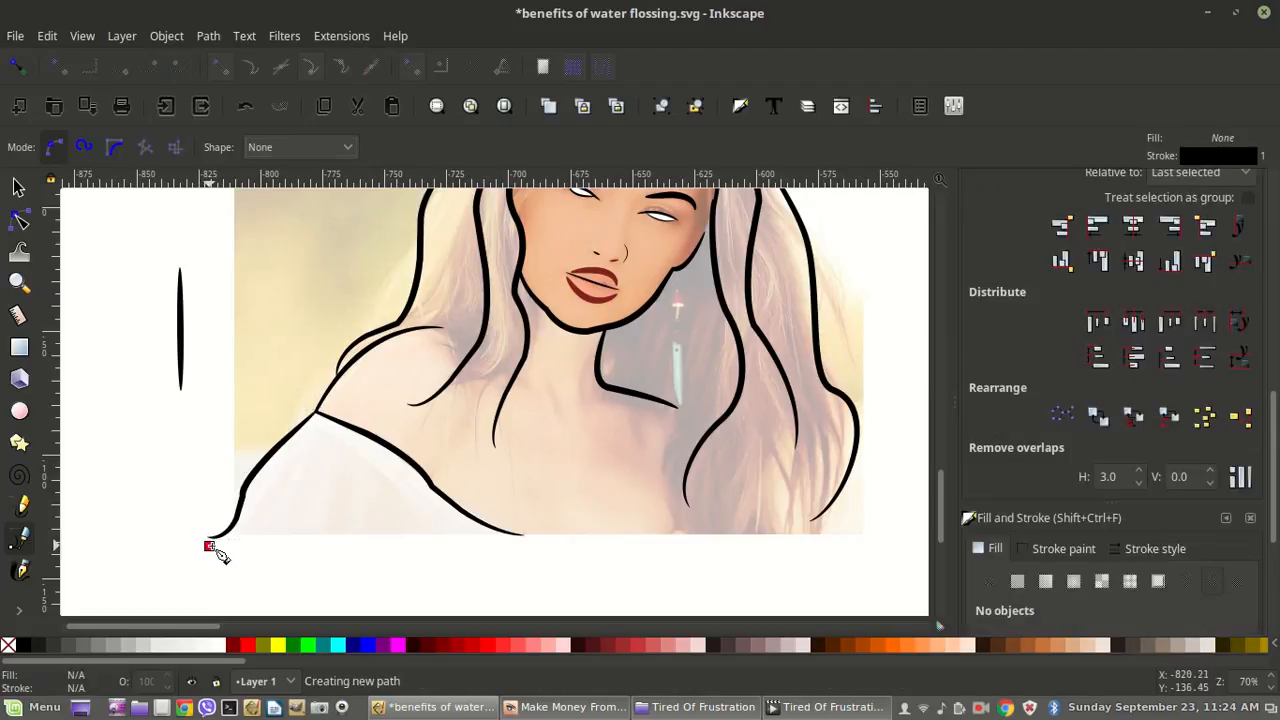
pyautogui.click(241, 495)
pyautogui.click(260, 470)
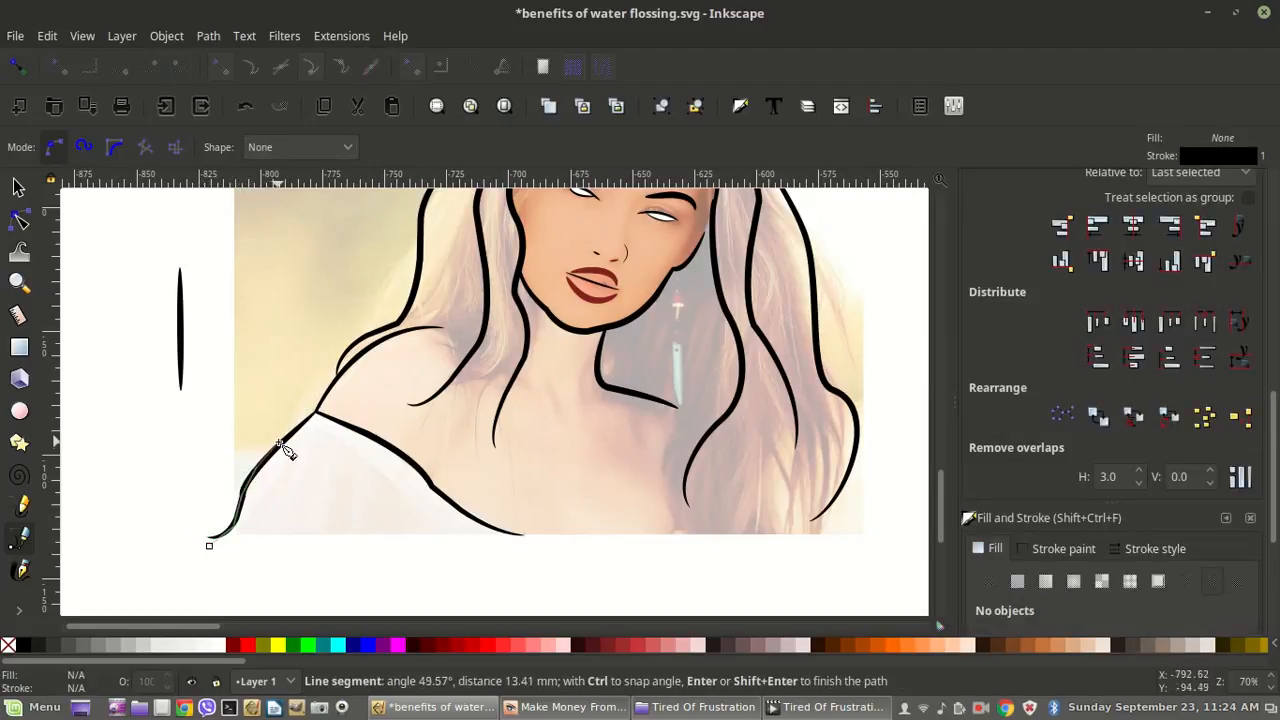
pyautogui.click(287, 452)
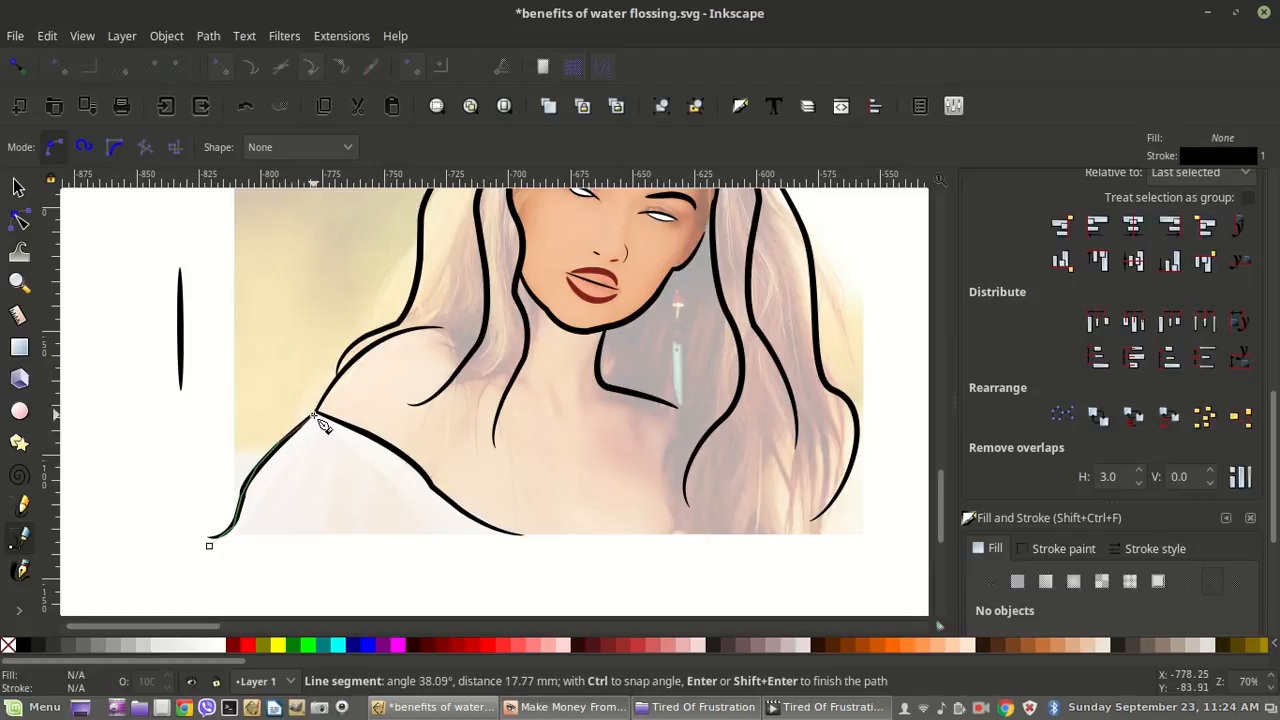
pyautogui.click(319, 418)
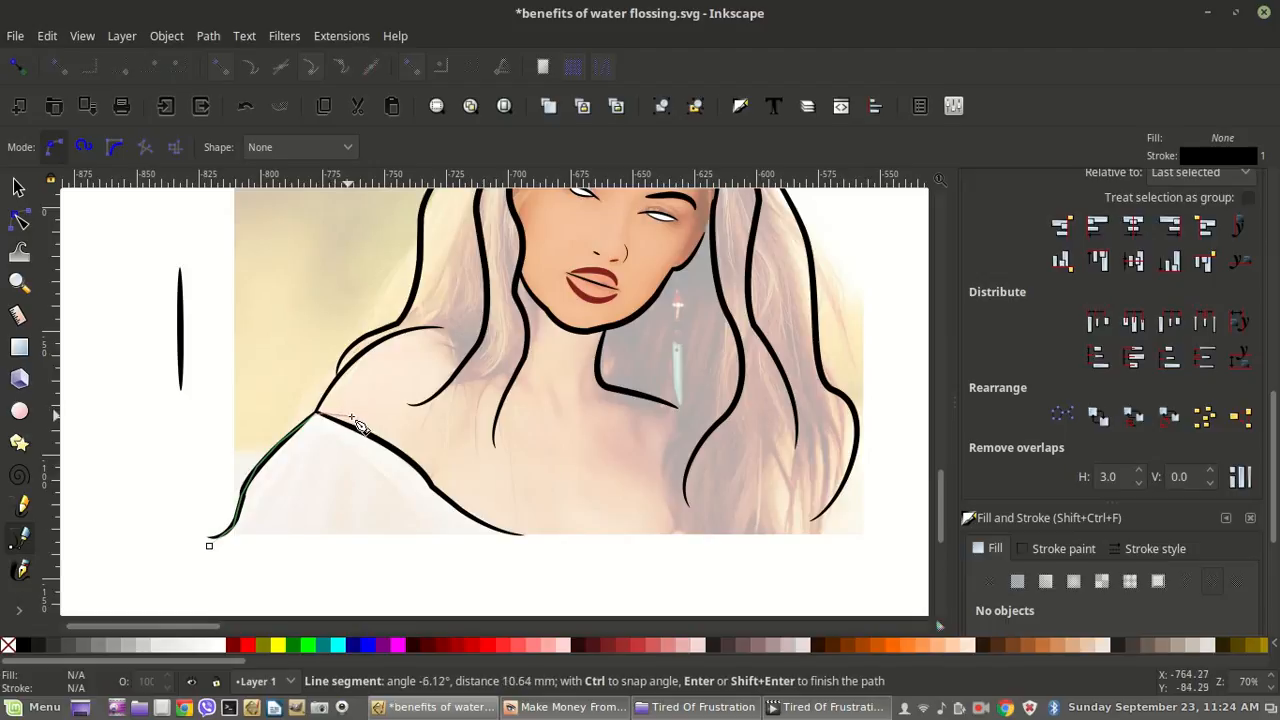
# Step: Continue the fill path with short straight segments inside the neckline stroke, from the shoulder point to the stroke's lower end
pyautogui.click(368, 434)
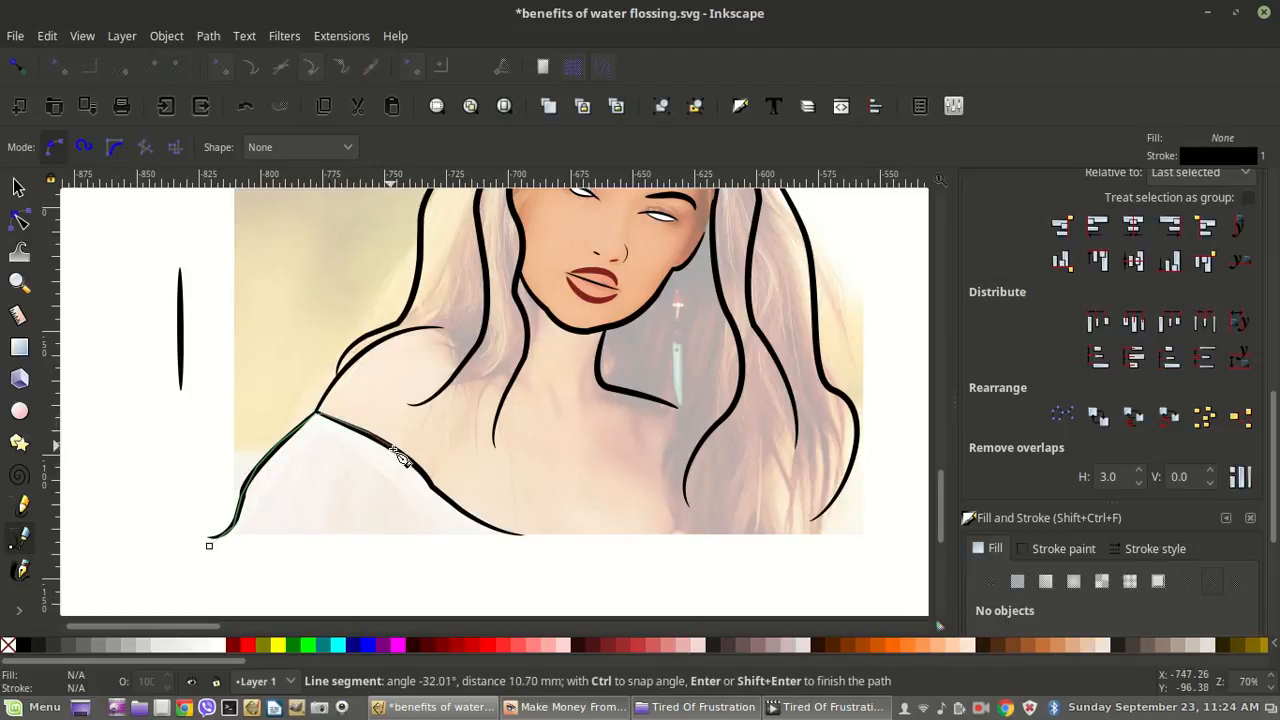
pyautogui.click(414, 461)
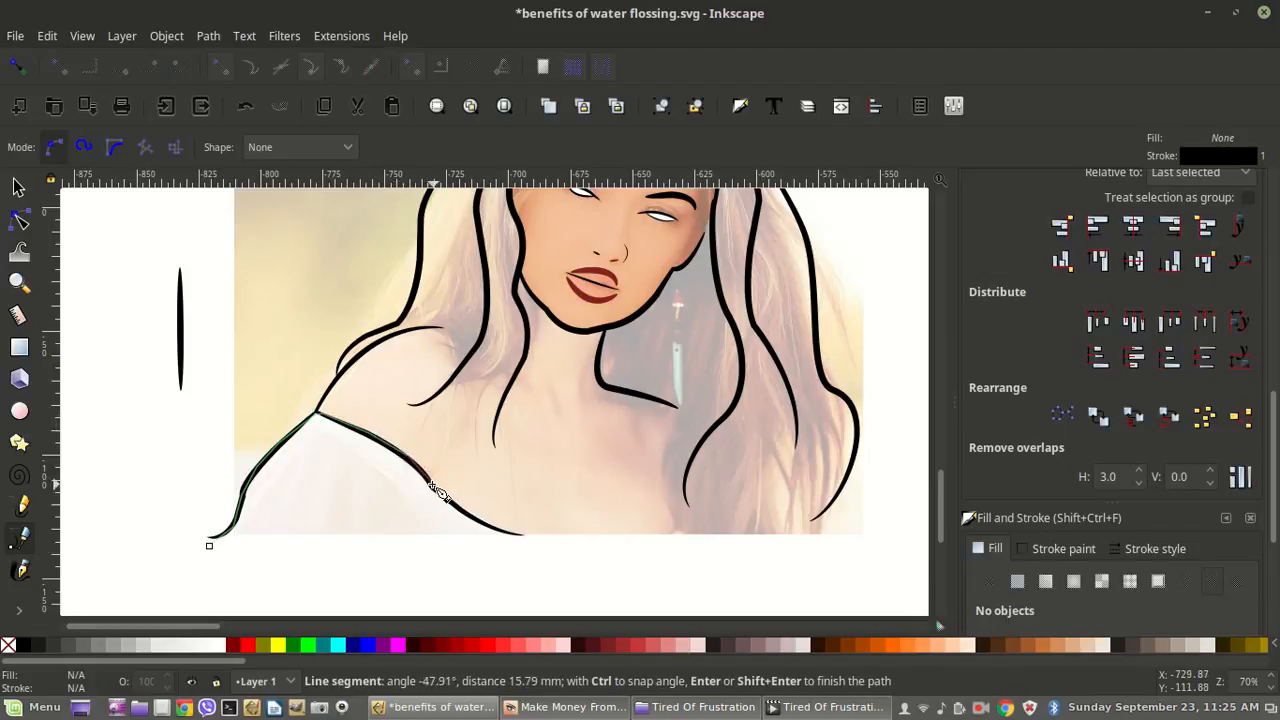
pyautogui.click(433, 487)
pyautogui.click(446, 498)
pyautogui.click(480, 518)
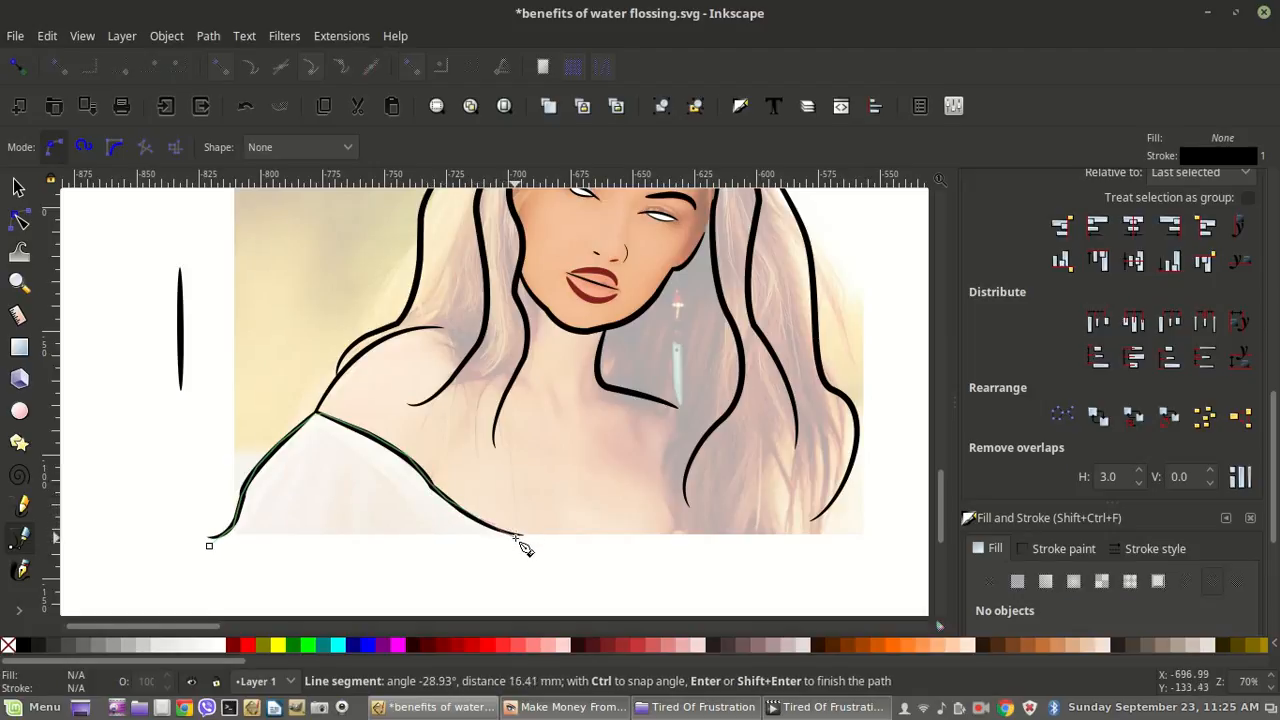
pyautogui.press('BackSpace')
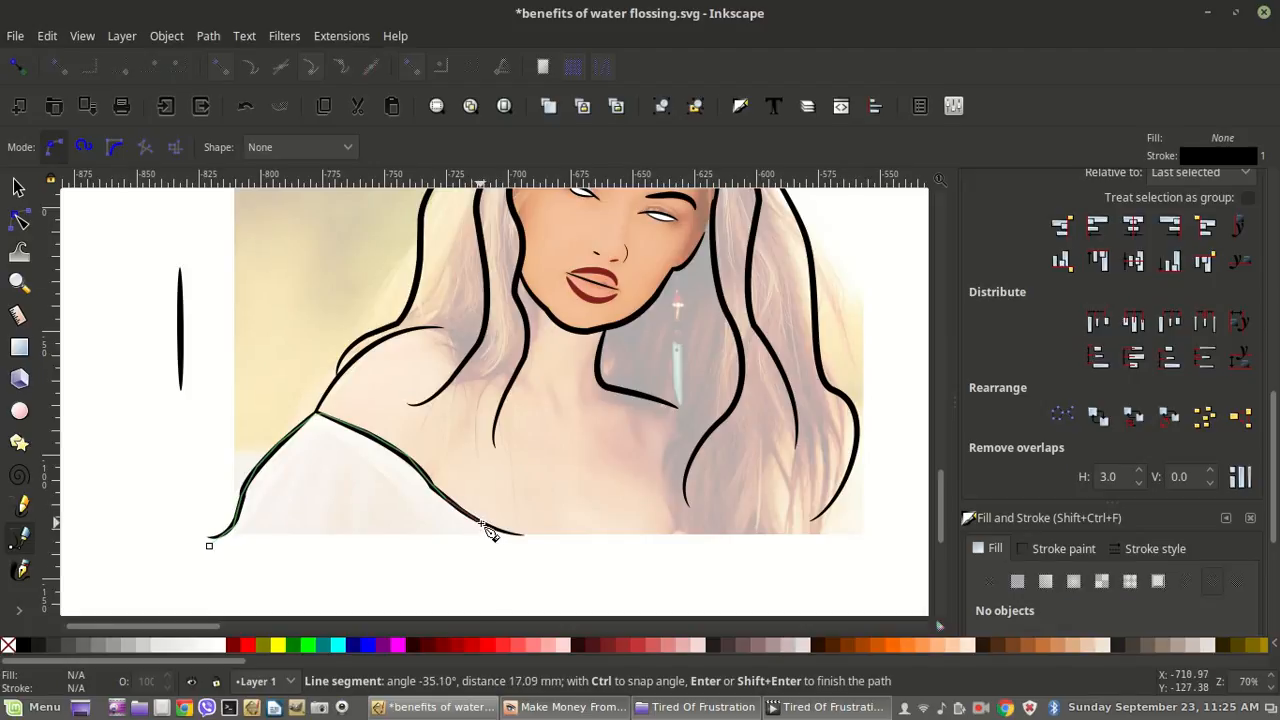
pyautogui.scroll(4, 490, 533)
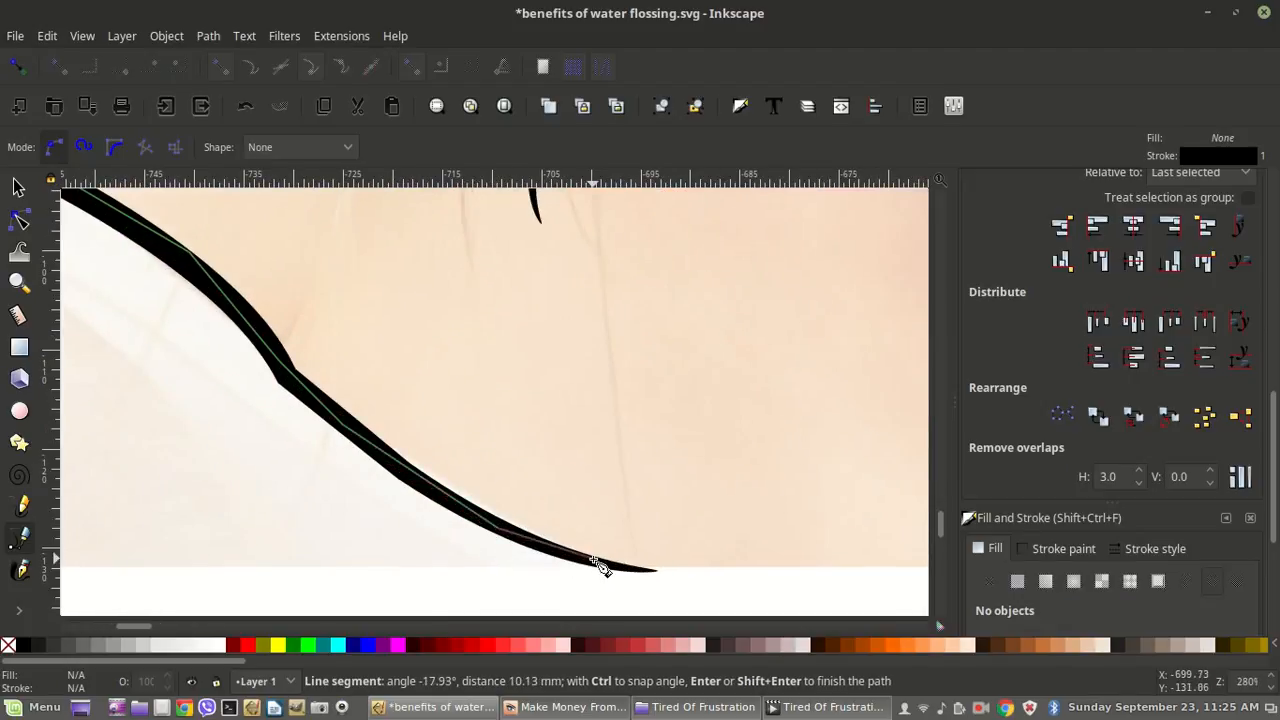
pyautogui.scroll(-7, 666, 585)
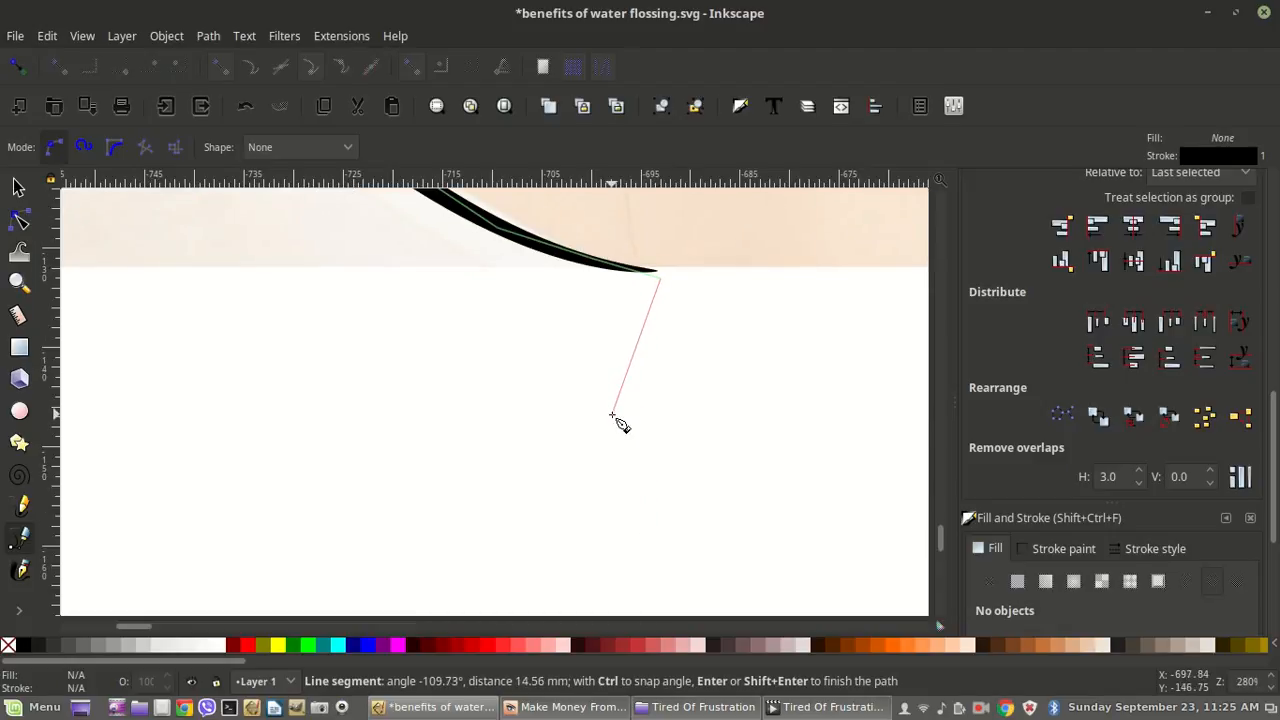
# Step: Close the blouse fill path with a rough outline below the photo, returning to its starting node
pyautogui.scroll(-3, 613, 416)
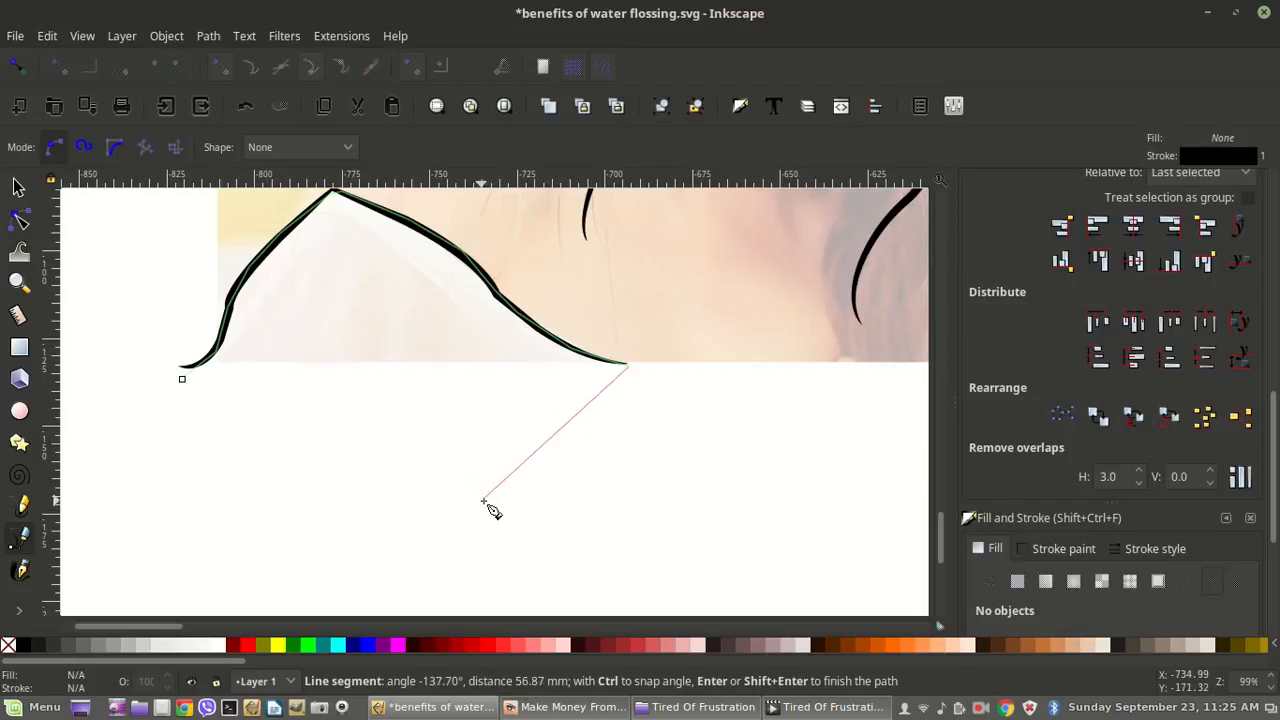
pyautogui.click(574, 467)
pyautogui.click(437, 538)
pyautogui.moveTo(299, 481); pyautogui.dragTo(286, 477)
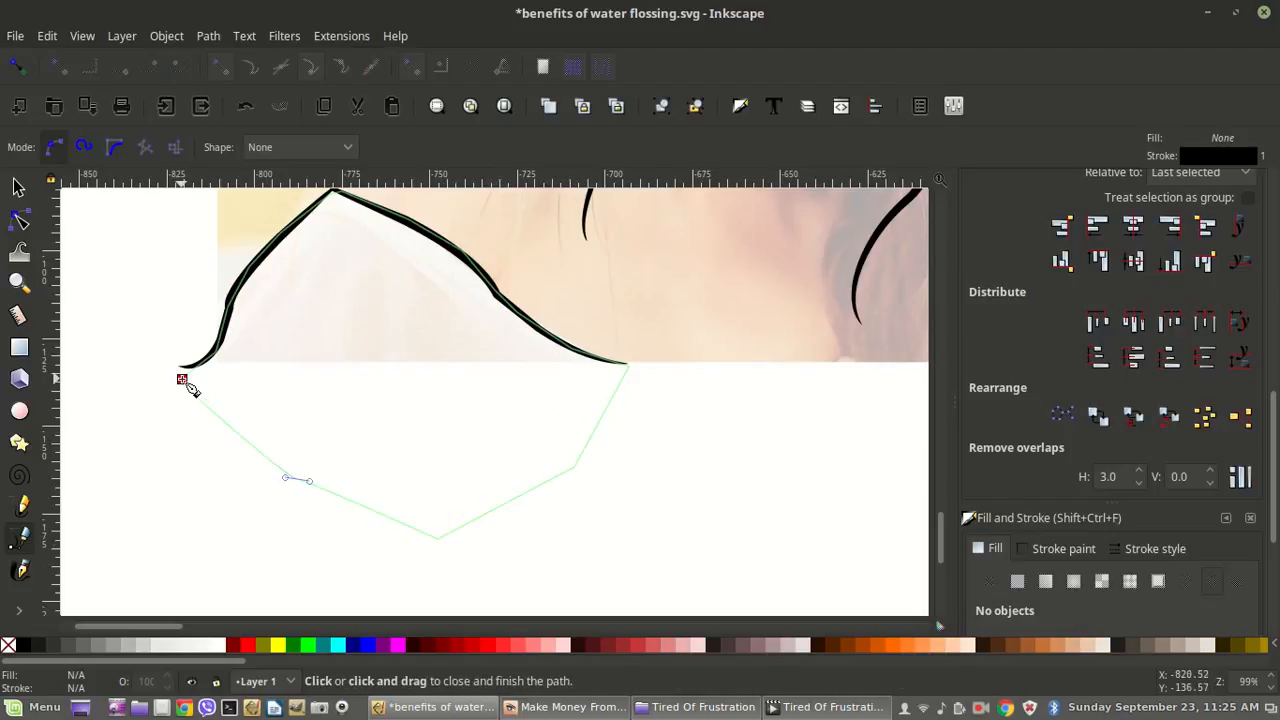
pyautogui.click(182, 381)
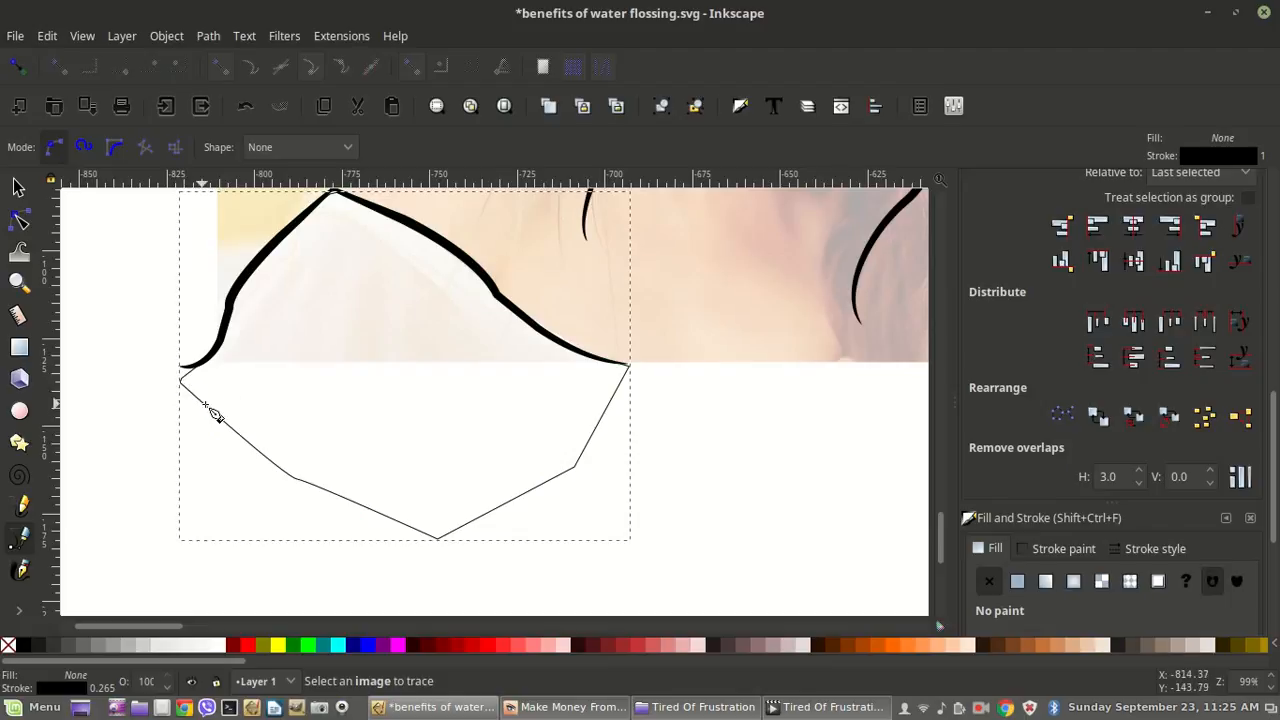
# Step: Fill the closed blouse shape with dark grey and apply a linear gradient fading to transparent
pyautogui.click(66, 646)
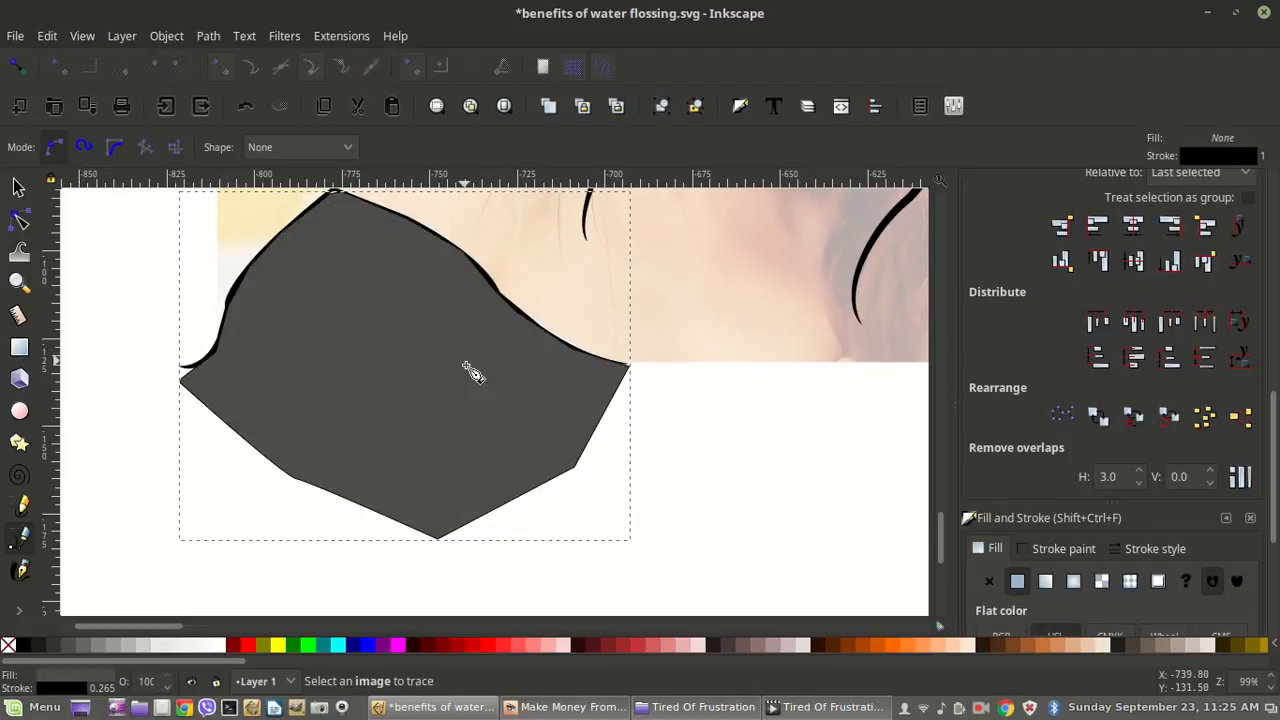
pyautogui.press('g')
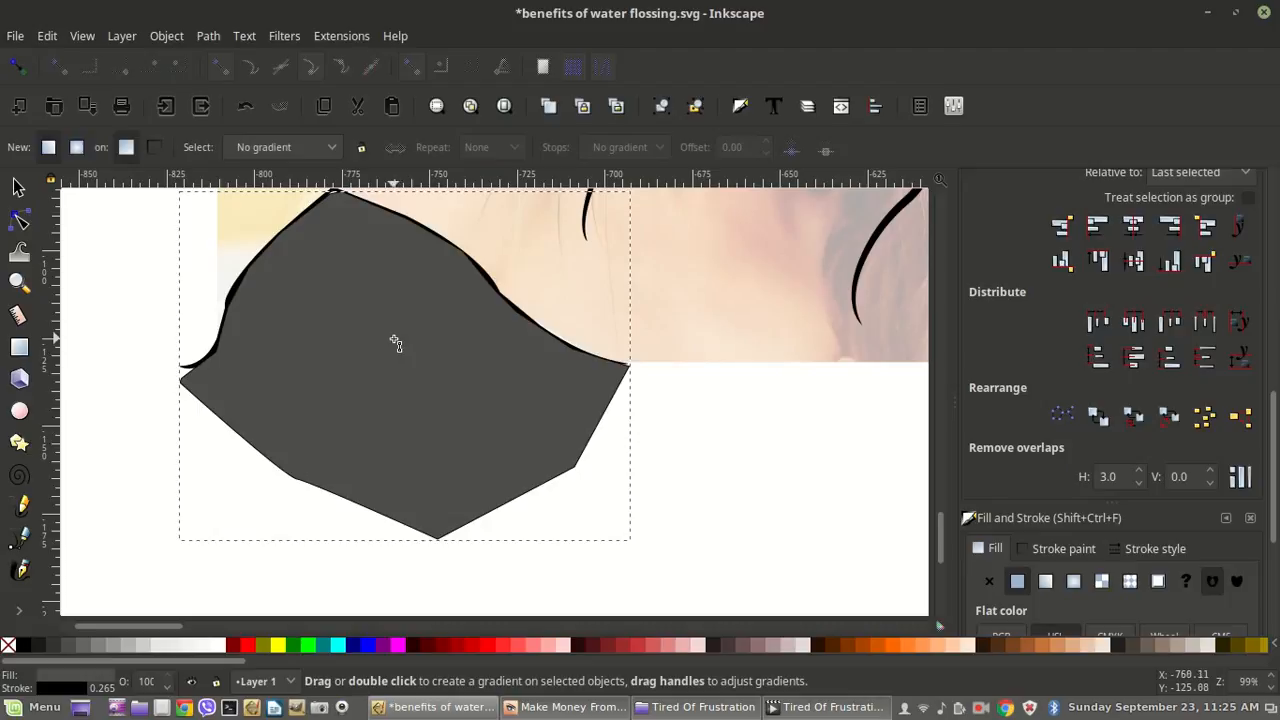
pyautogui.hotkey('alt', 'shift', 'b')
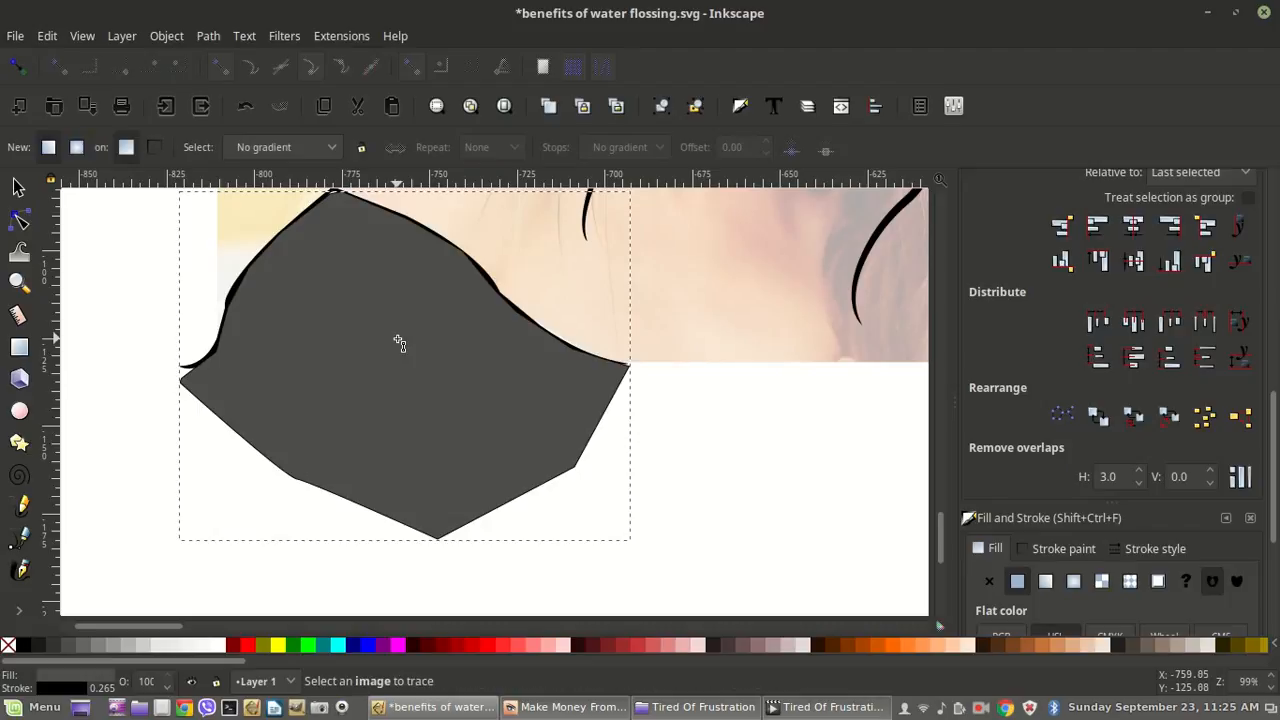
pyautogui.doubleClick(399, 343)
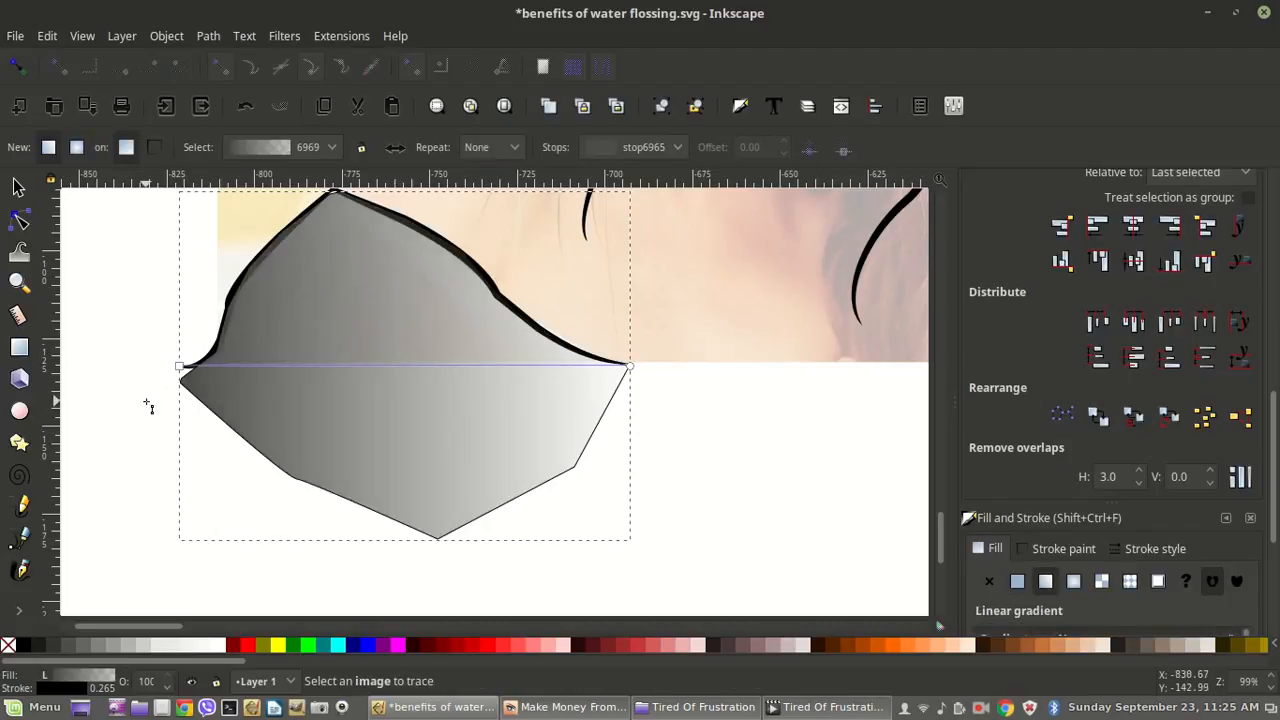
# Step: Reorient the blouse gradient vertically, from the upper neckline down to the shape's lower edge
pyautogui.moveTo(180, 367); pyautogui.dragTo(257, 443)
pyautogui.moveTo(362, 494); pyautogui.dragTo(378, 204)
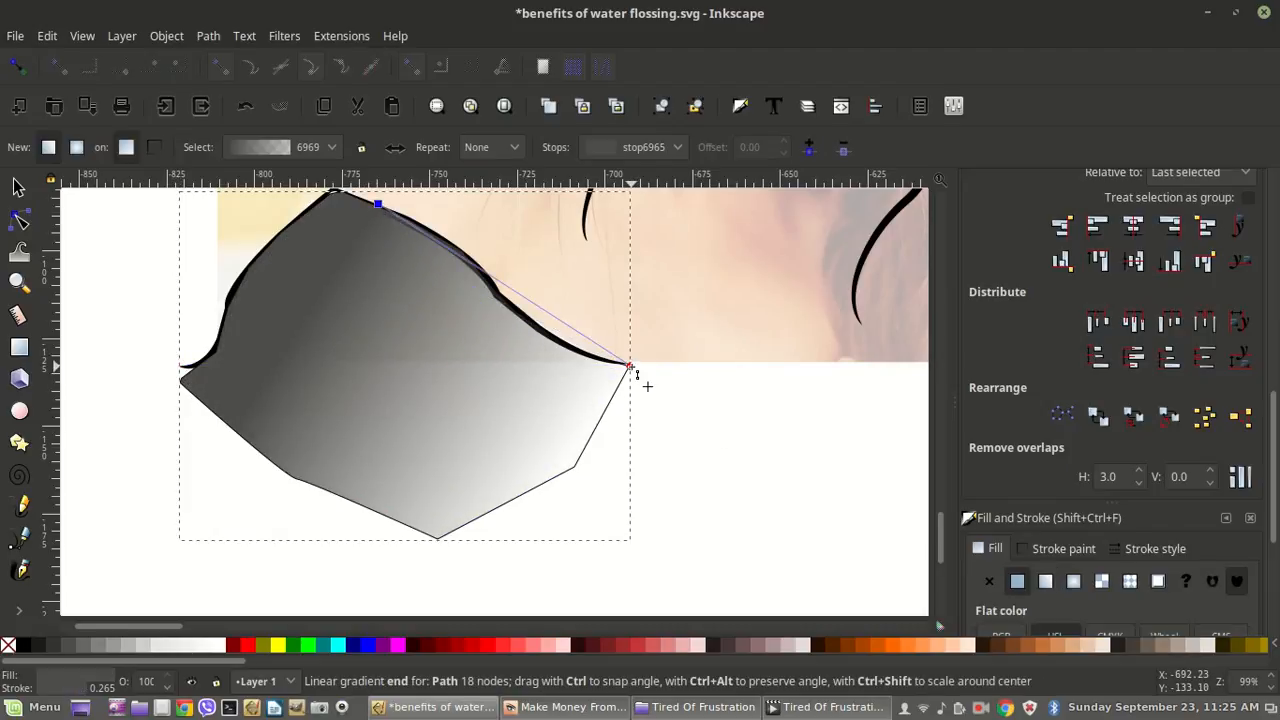
pyautogui.moveTo(612, 428); pyautogui.dragTo(377, 539)
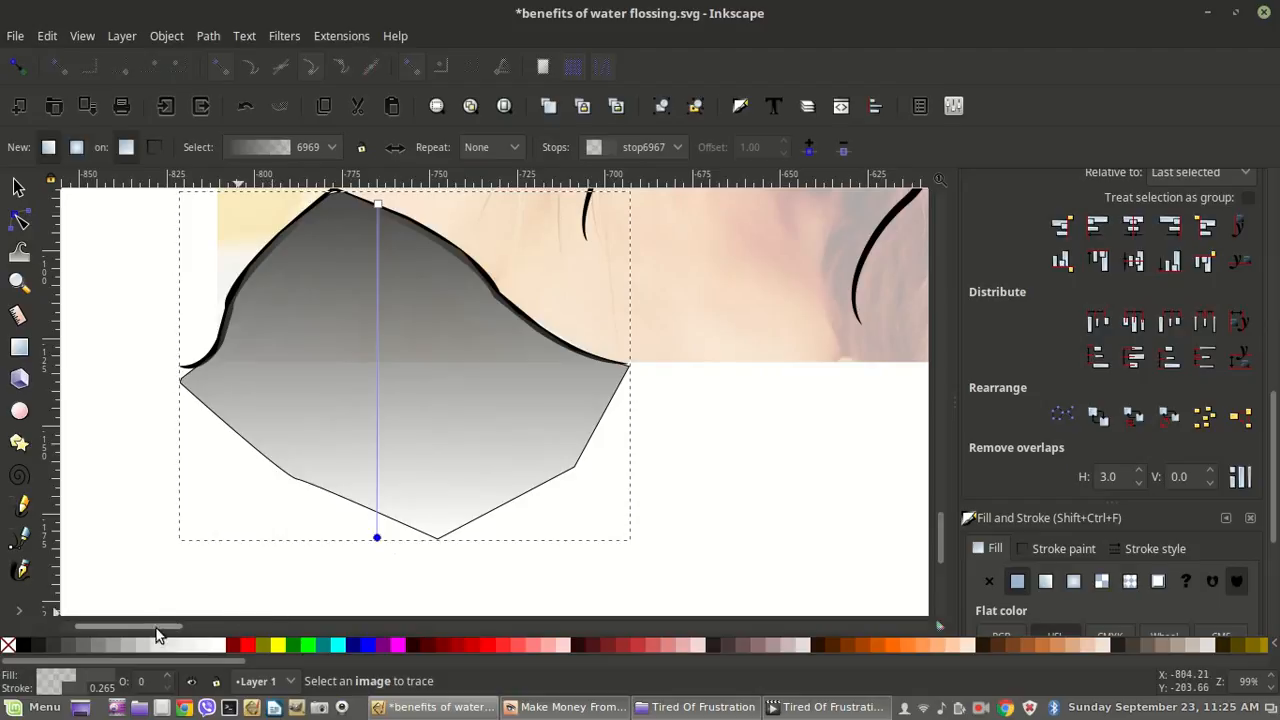
pyautogui.press('shift')
pyautogui.click(20, 186)
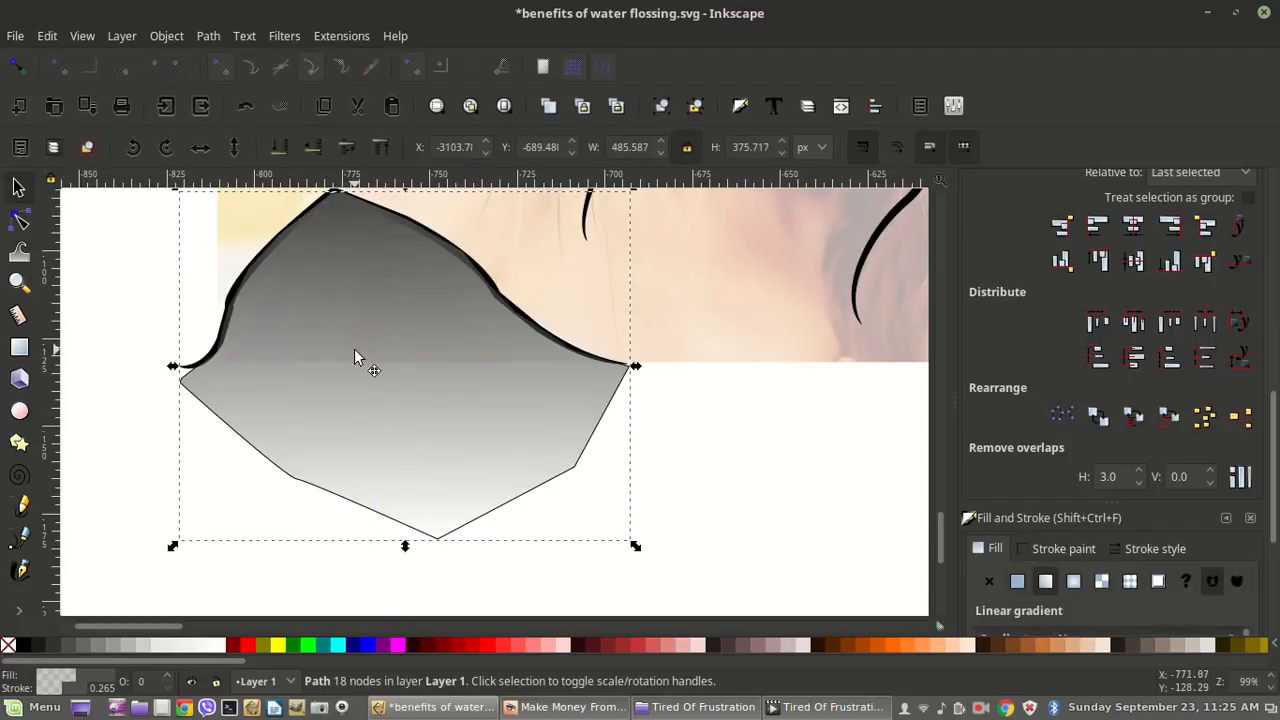
# Step: Remove the blouse shape's outline and shorten its vertical gradient to run from just under the neckline to slightly below the photo
pyautogui.keyDown('shift'); pyautogui.click(8, 648); pyautogui.keyUp('shift')
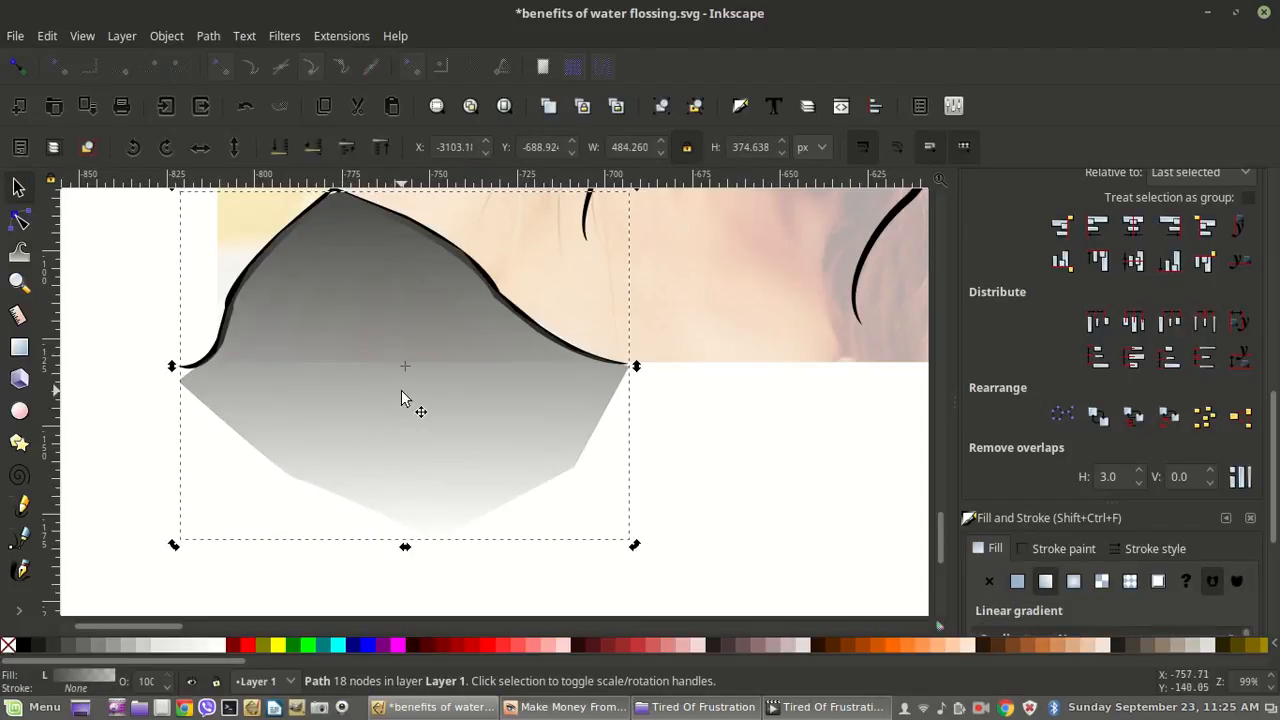
pyautogui.press('g')
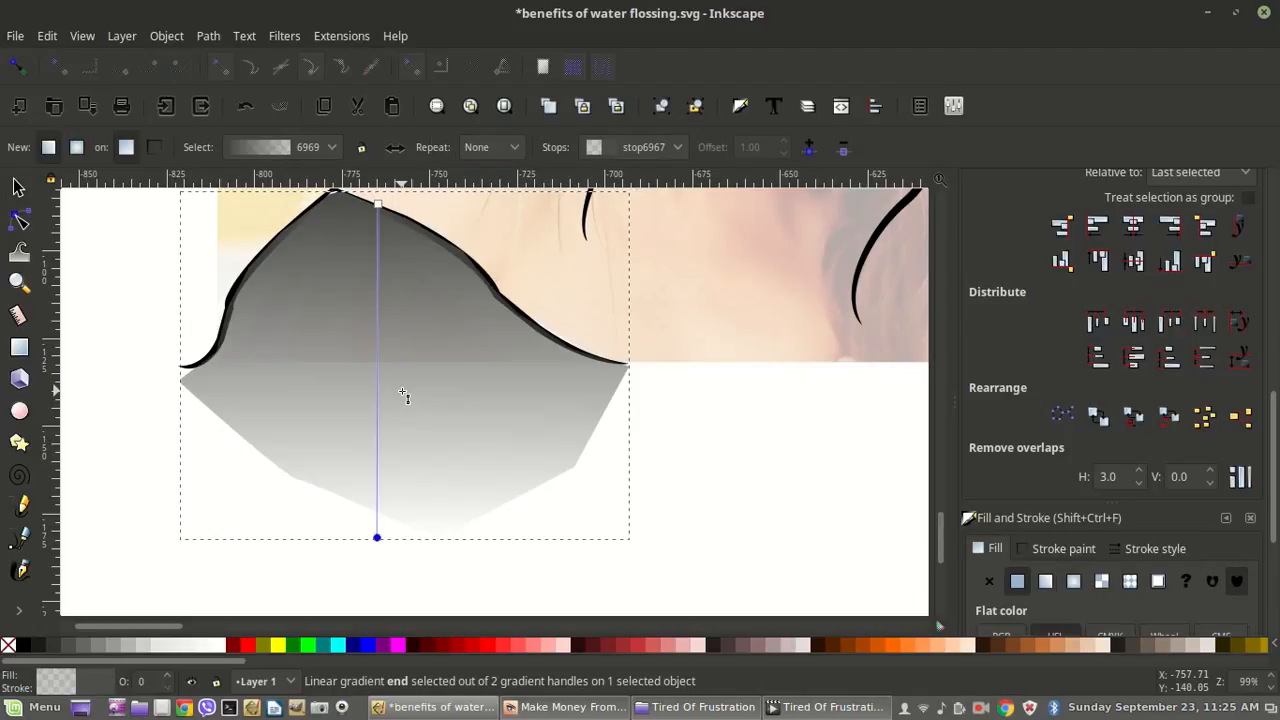
pyautogui.click(377, 540)
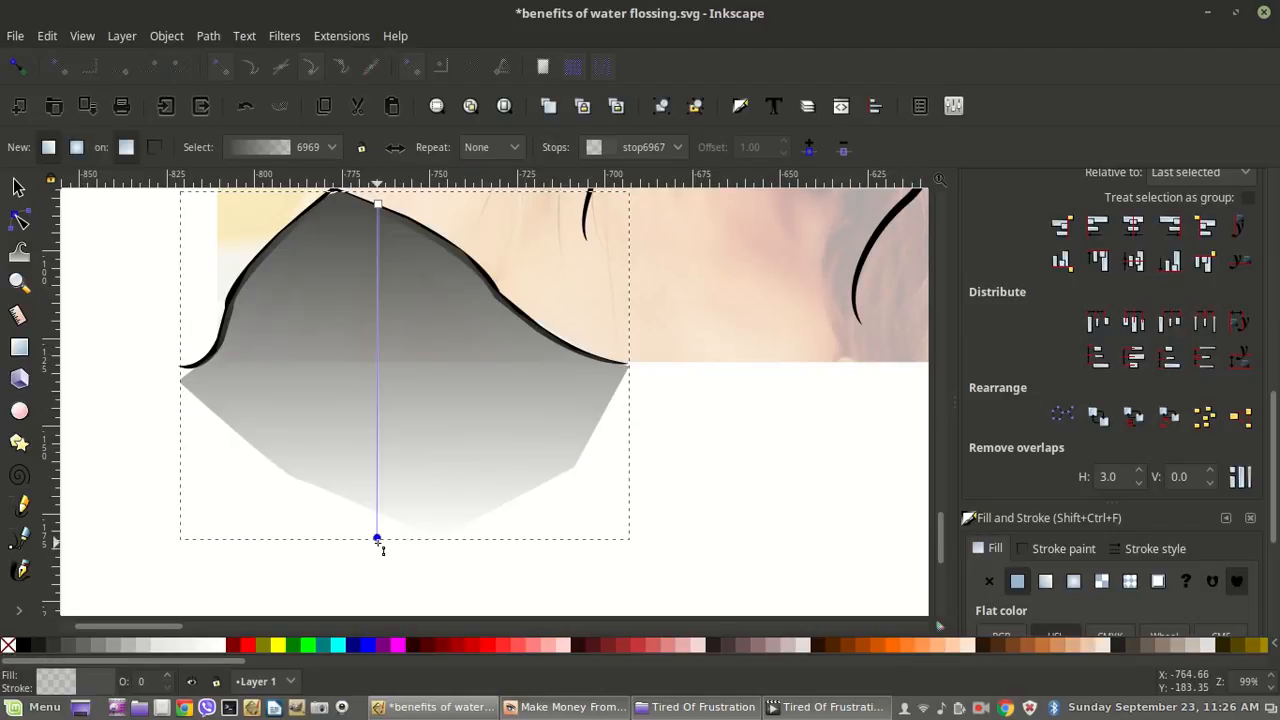
pyautogui.moveTo(376, 536)
pyautogui.mouseDown()
pyautogui.moveTo(374, 388)
pyautogui.moveTo(376, 537)
pyautogui.mouseUp()
pyautogui.moveTo(372, 490); pyautogui.dragTo(373, 357)
pyautogui.moveTo(375, 285); pyautogui.dragTo(373, 252)
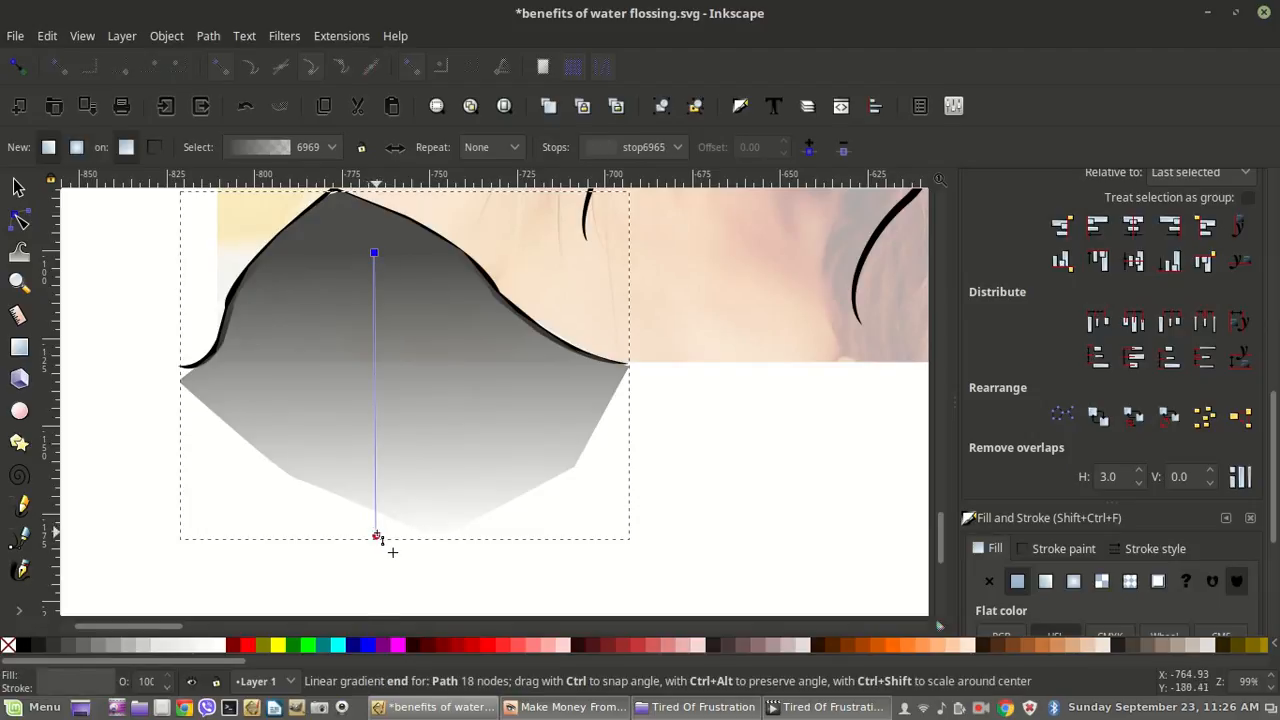
pyautogui.moveTo(376, 535); pyautogui.dragTo(374, 388)
pyautogui.scroll(7, 345, 365)
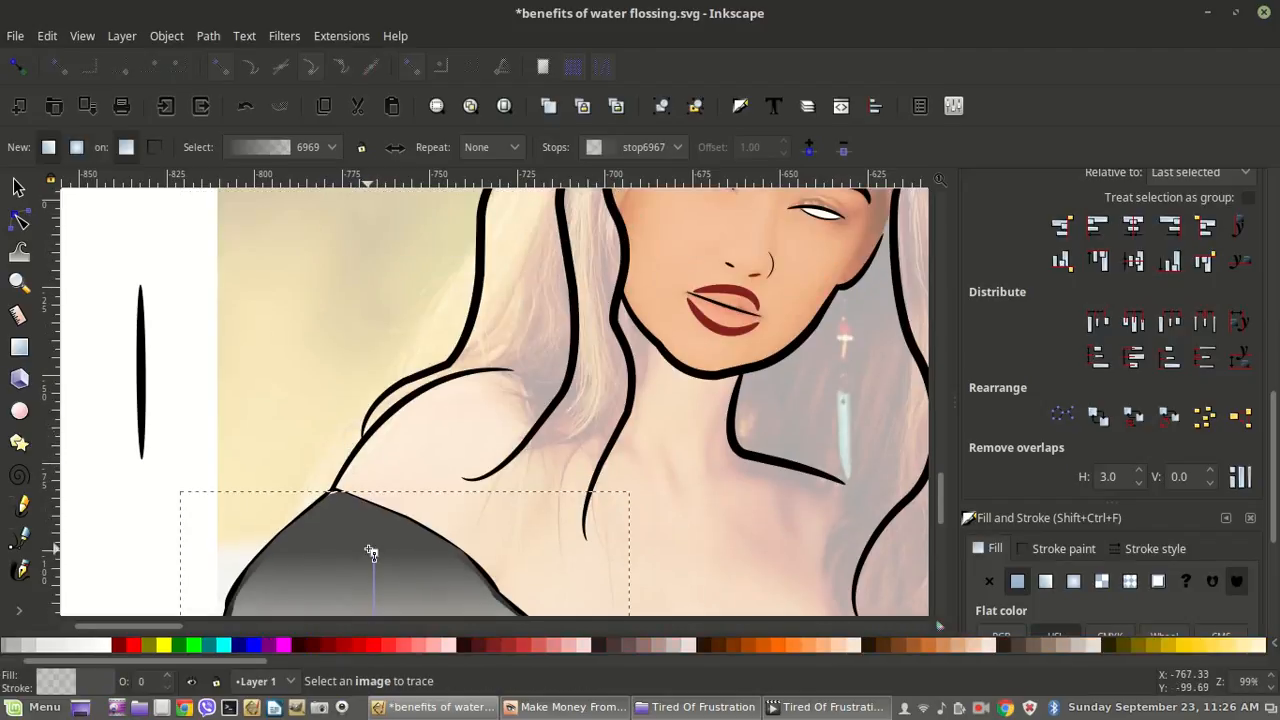
pyautogui.moveTo(375, 555); pyautogui.dragTo(372, 511)
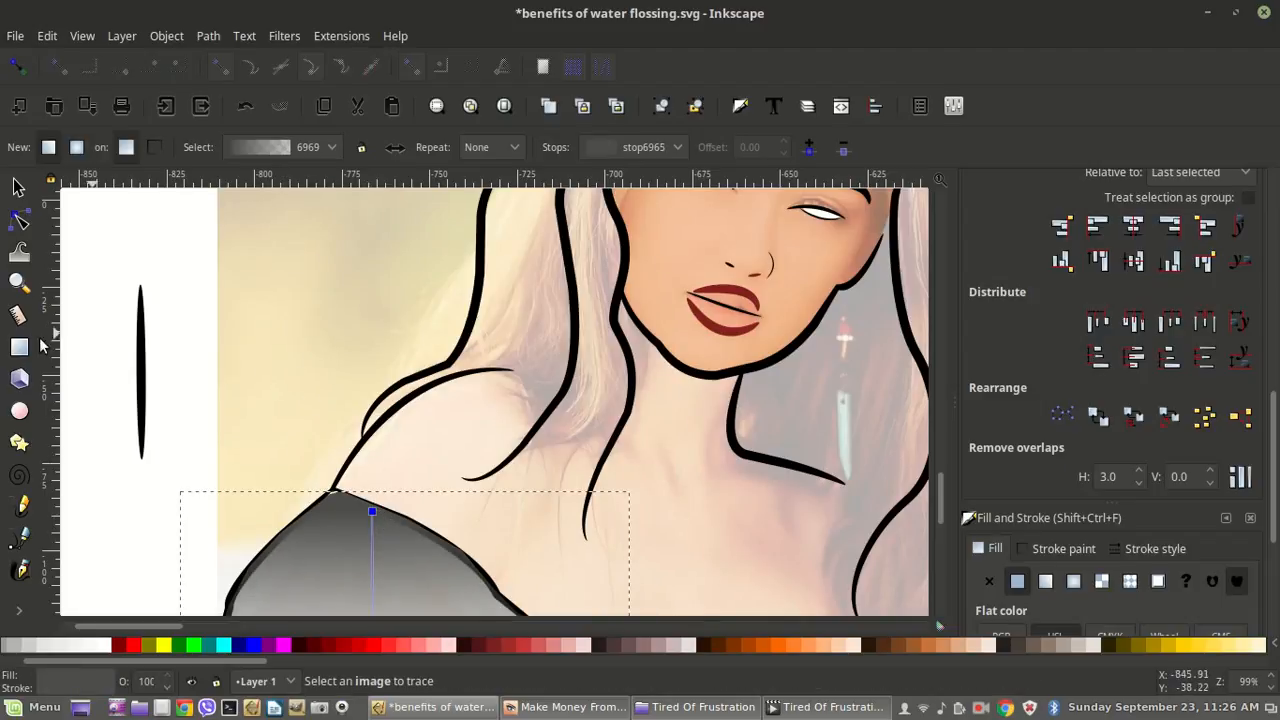
# Step: Lower the gradient-filled blouse shape to the bottom of the stacking order, behind the photo and the black strokes
pyautogui.scroll(-2, 309, 377)
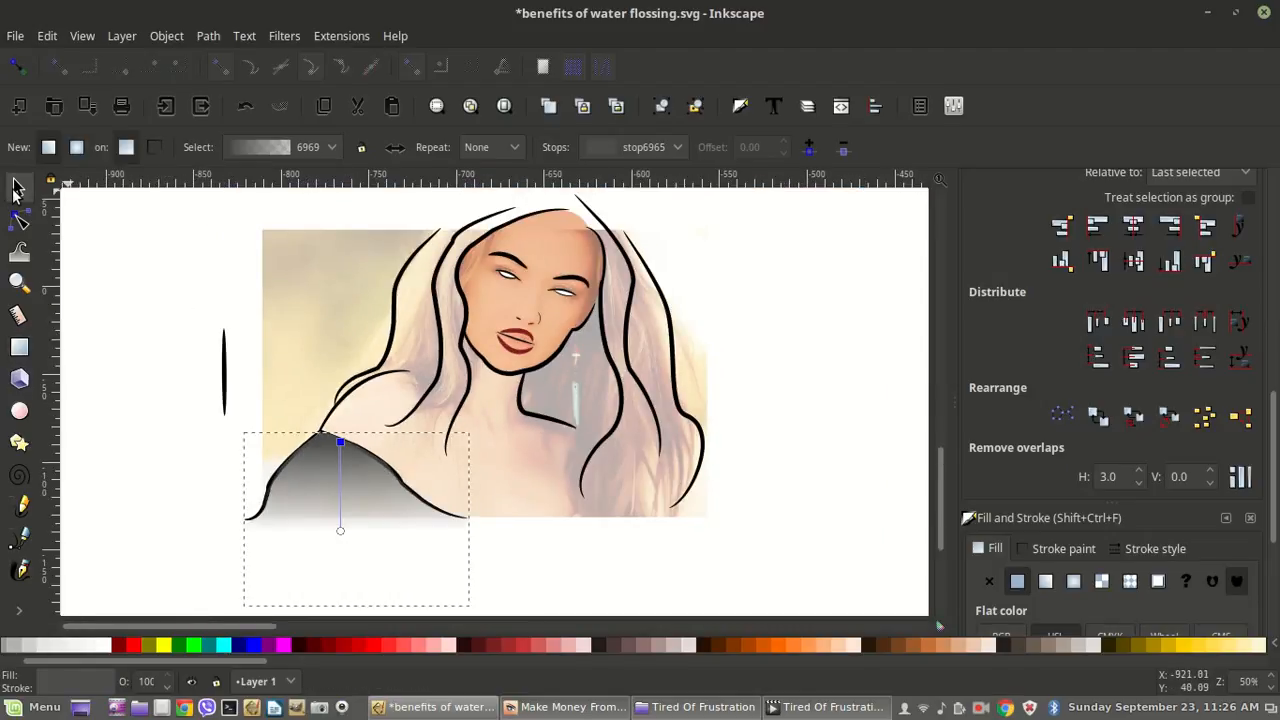
pyautogui.click(15, 188)
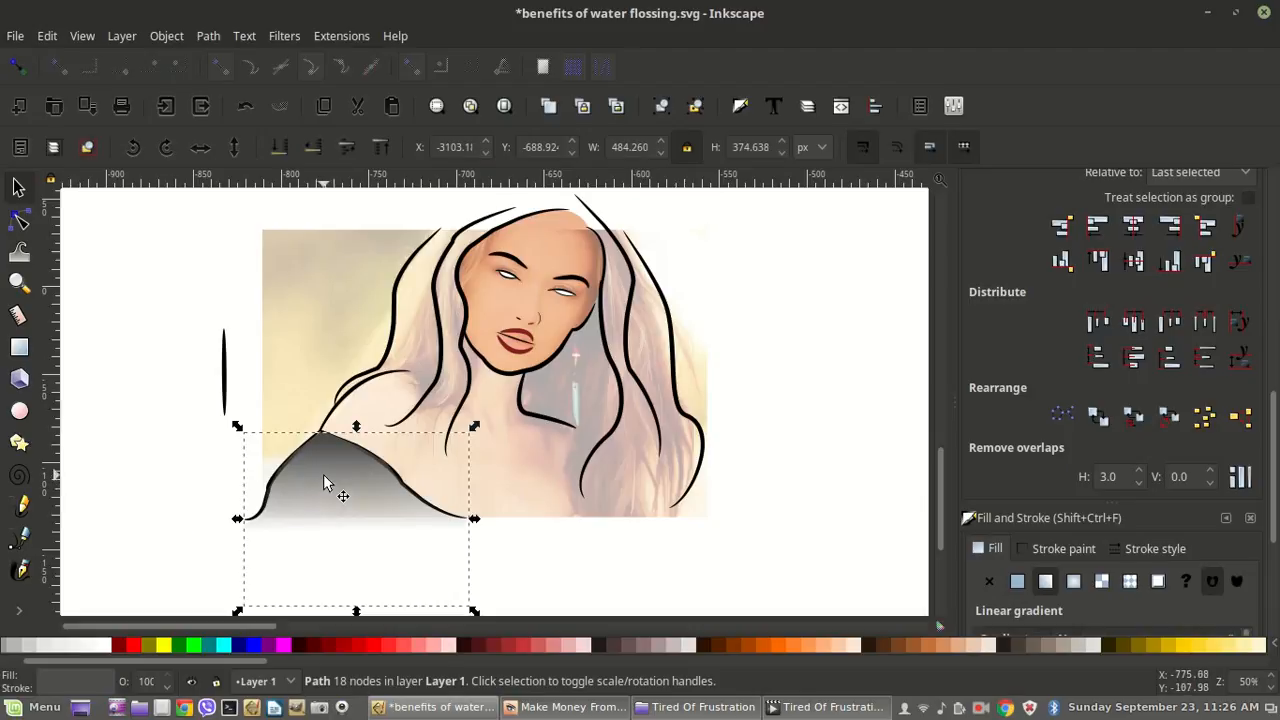
pyautogui.scroll(1, 325, 483)
pyautogui.scroll(1, 325, 476)
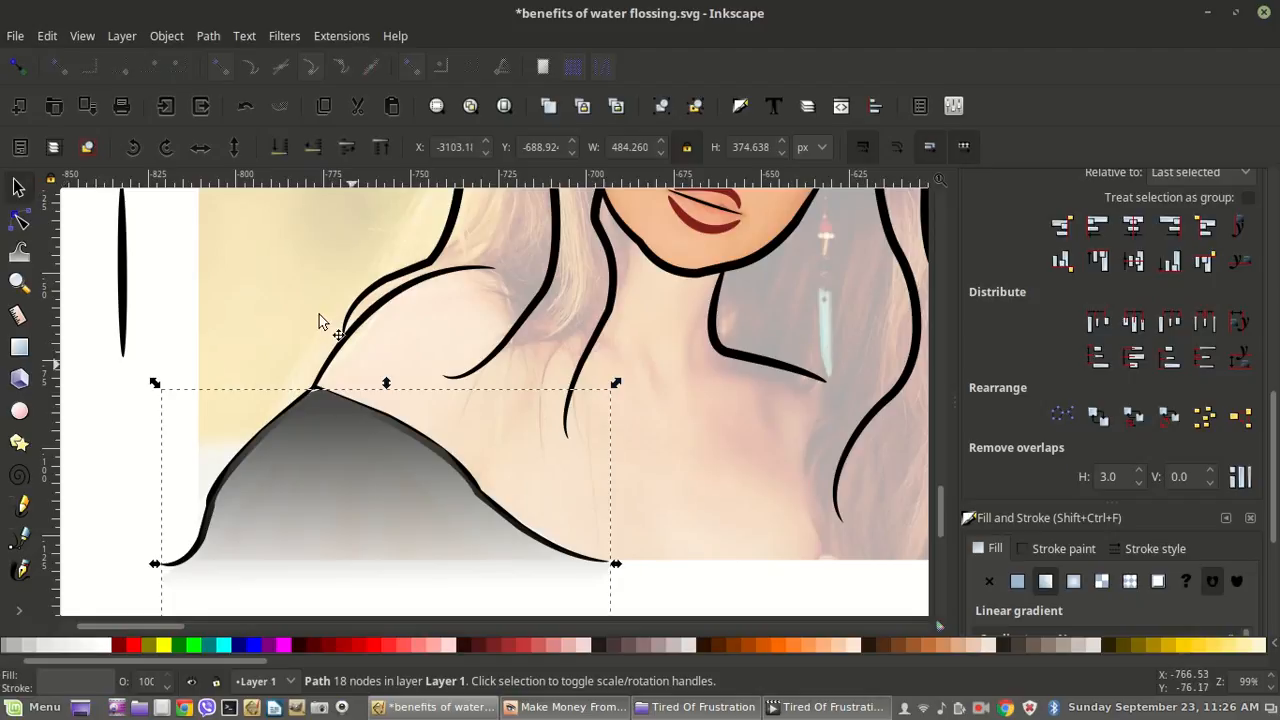
pyautogui.click(279, 148)
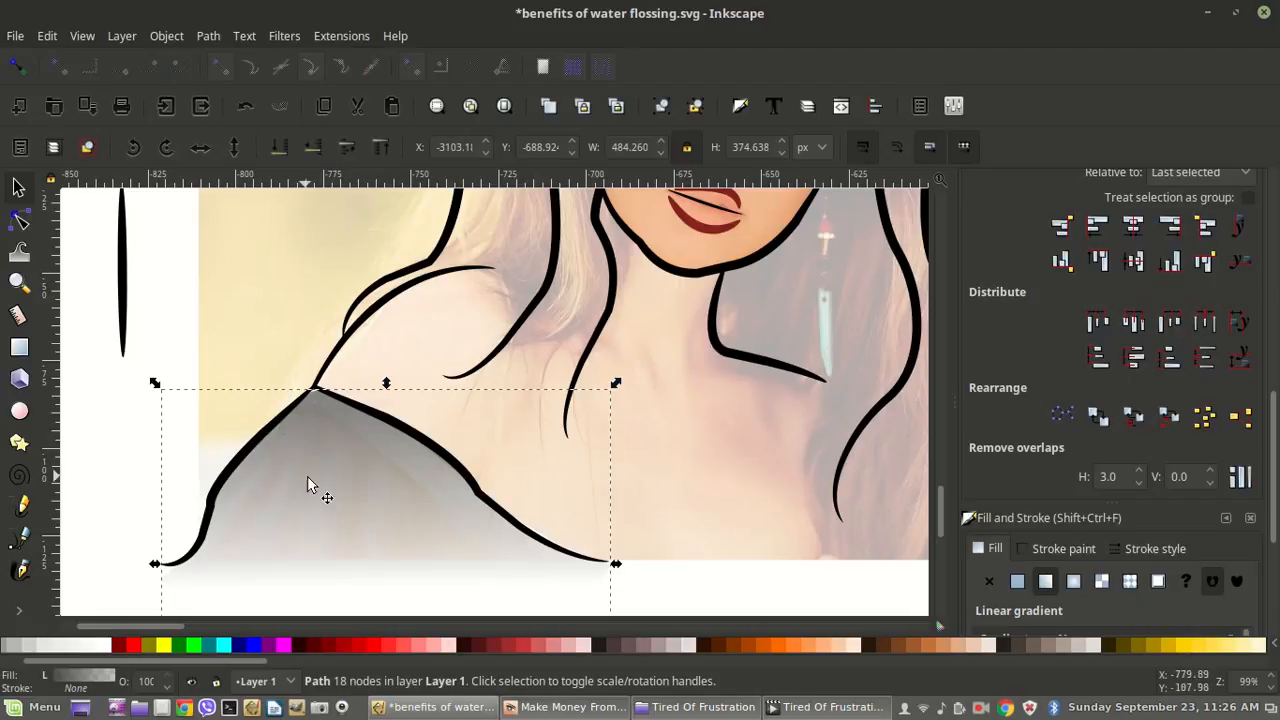
pyautogui.click(117, 388)
# Step: Examine the opacity settings of the portrait photo and the fill color of the face shape beneath it
pyautogui.click(414, 502)
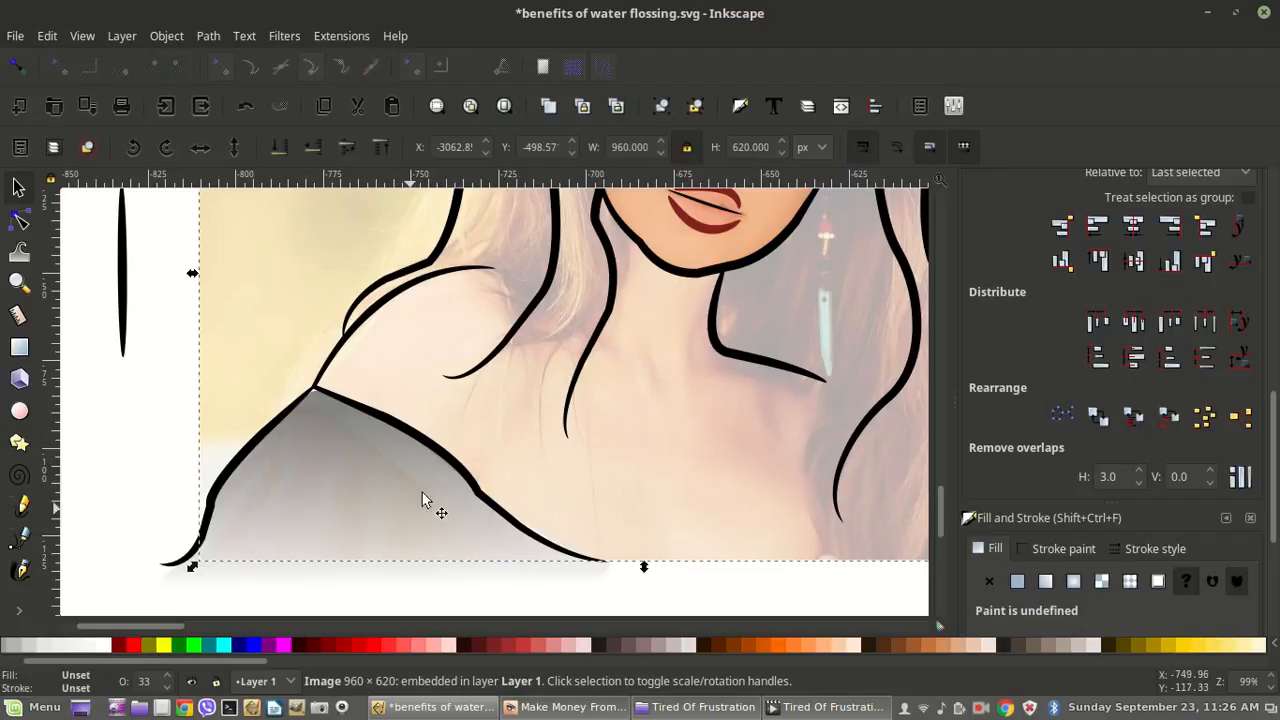
pyautogui.scroll(5, 723, 437)
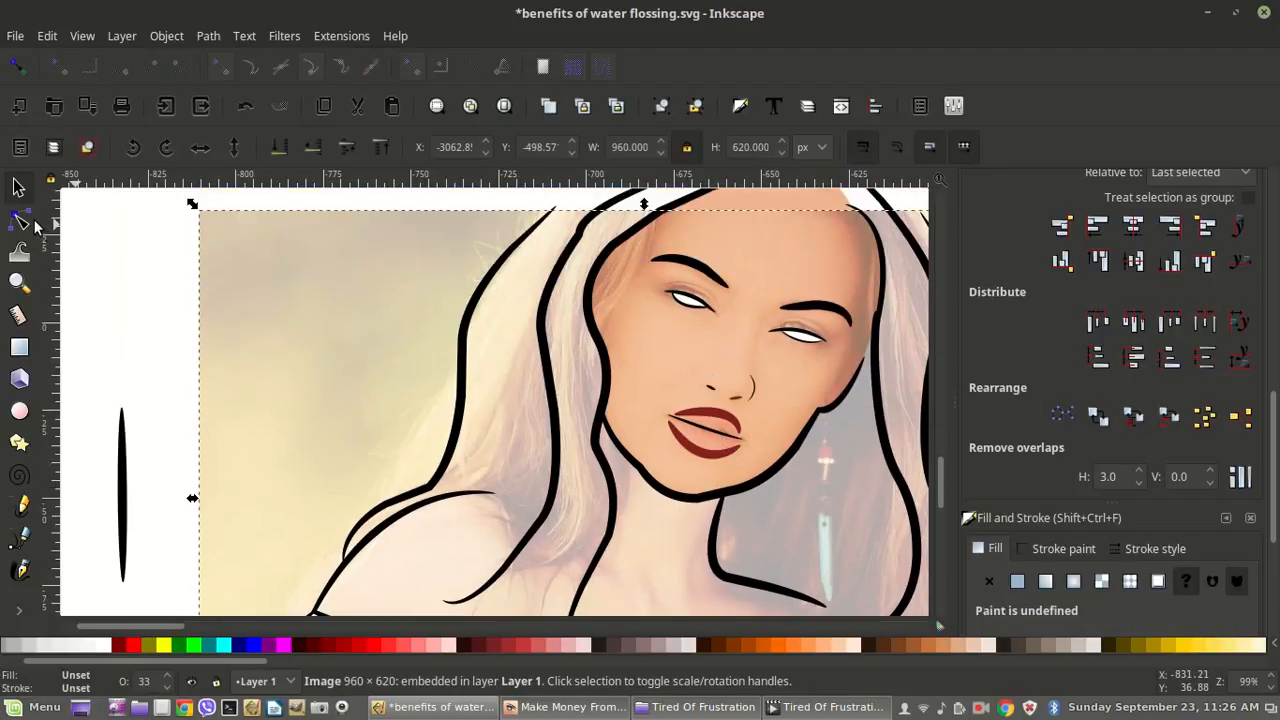
pyautogui.click(650, 404)
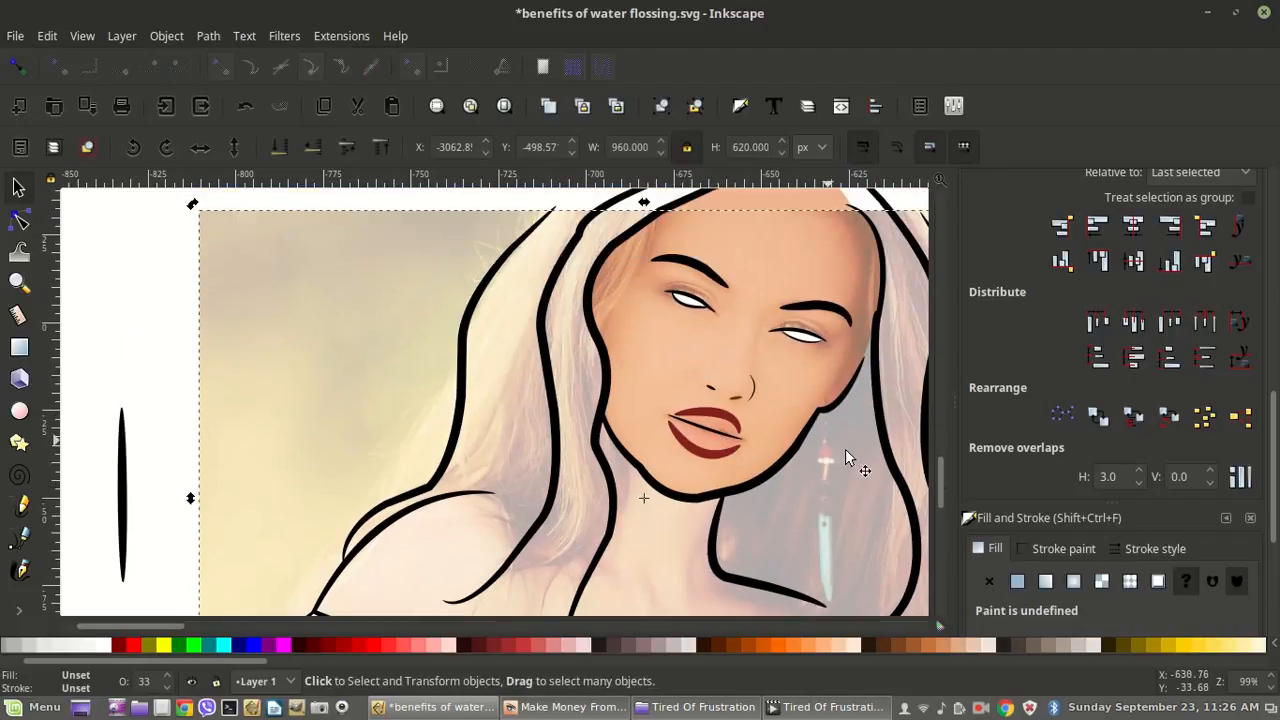
pyautogui.moveTo(1273, 498); pyautogui.dragTo(1273, 592)
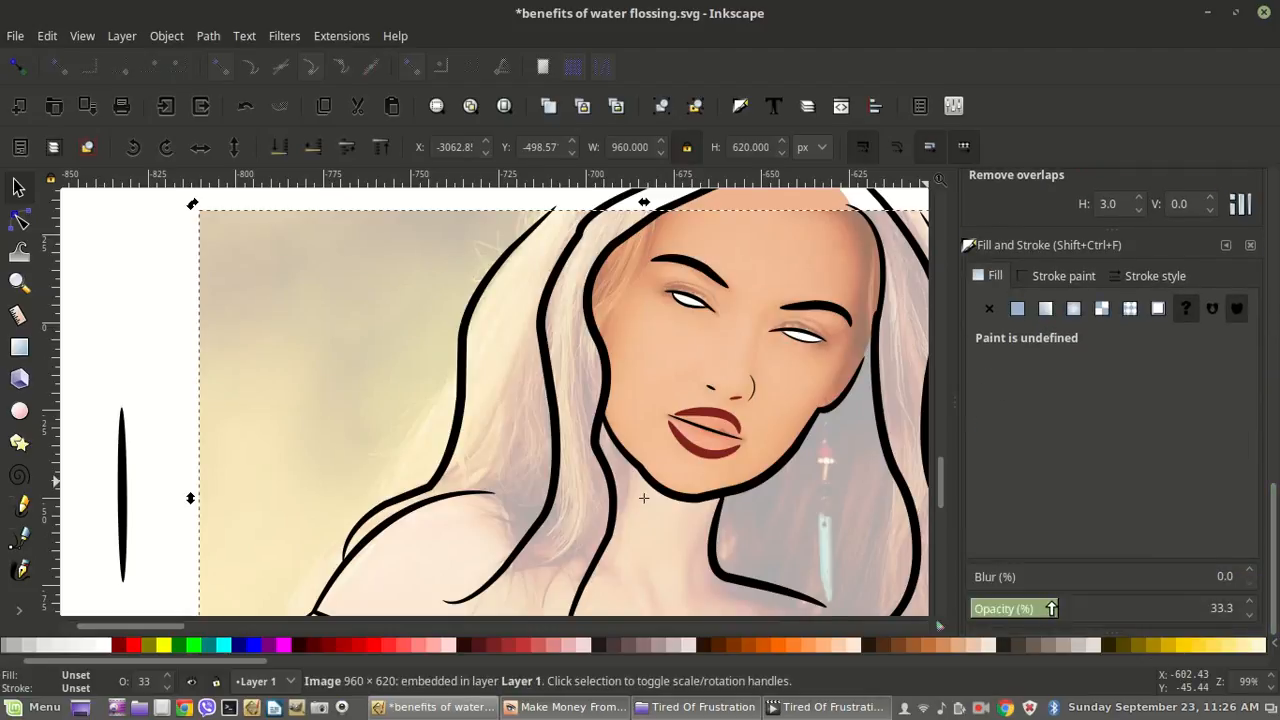
pyautogui.click(762, 270)
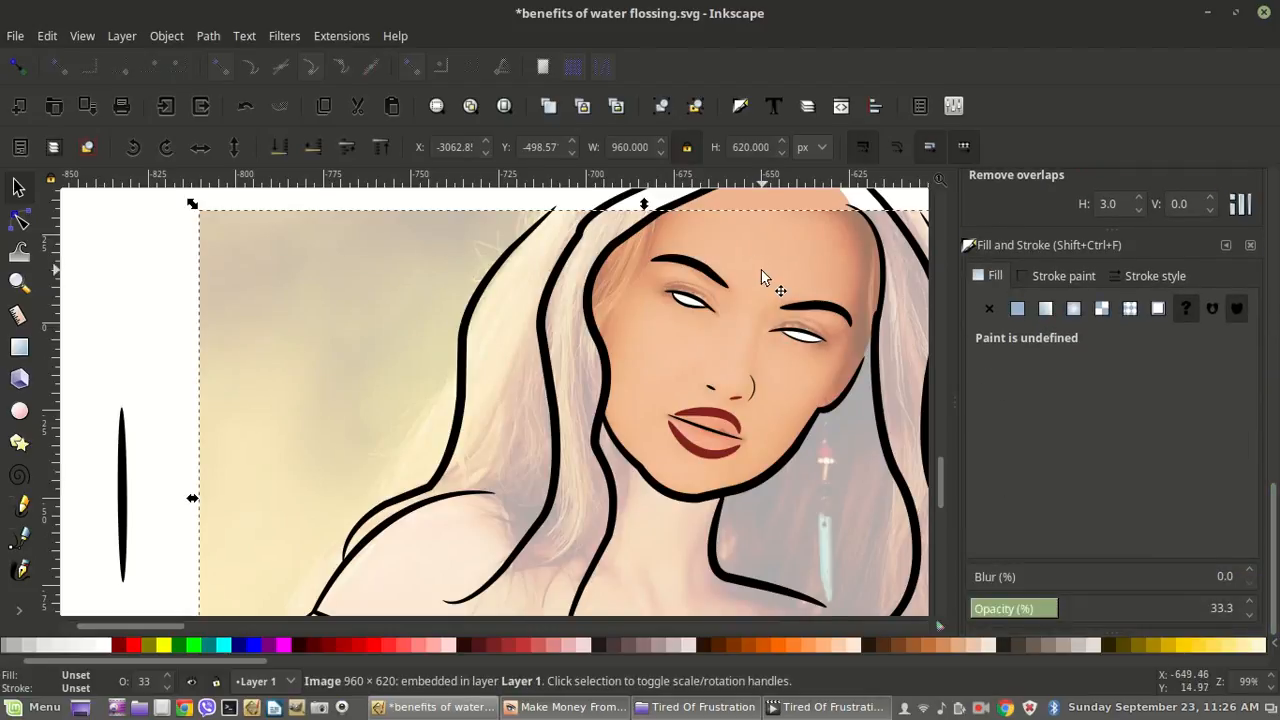
pyautogui.click(767, 204)
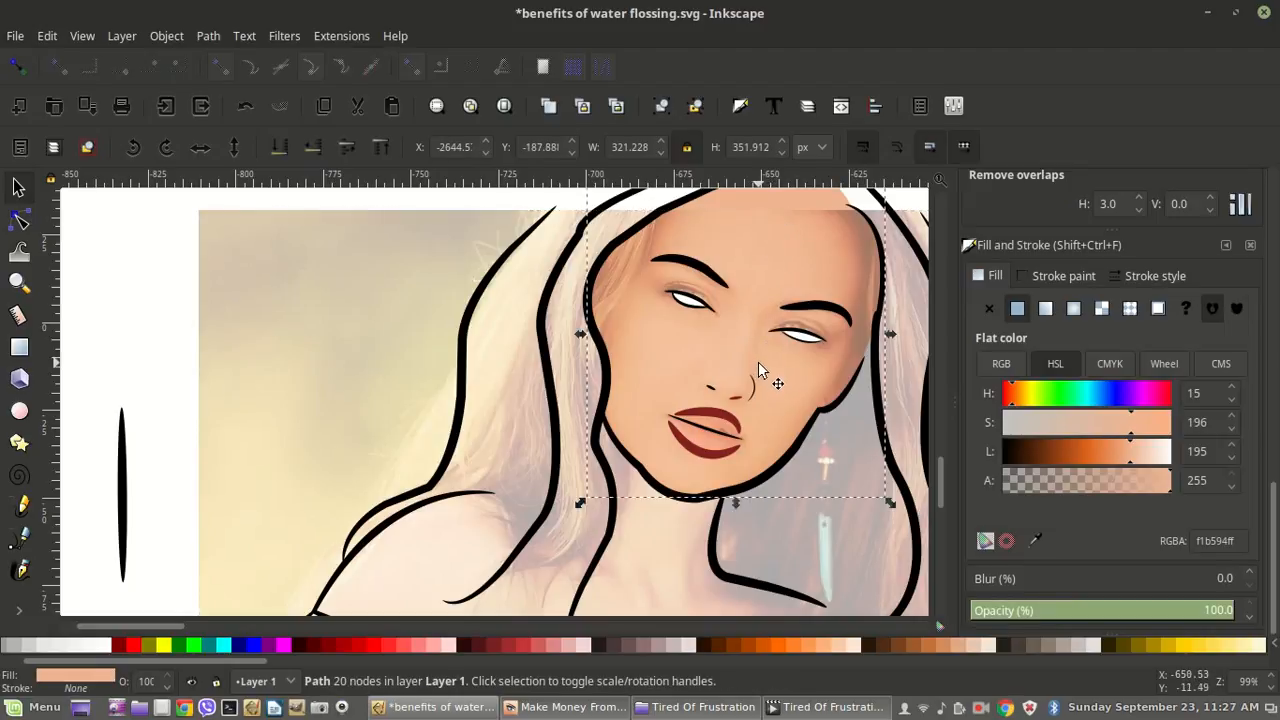
pyautogui.scroll(-2, 758, 368)
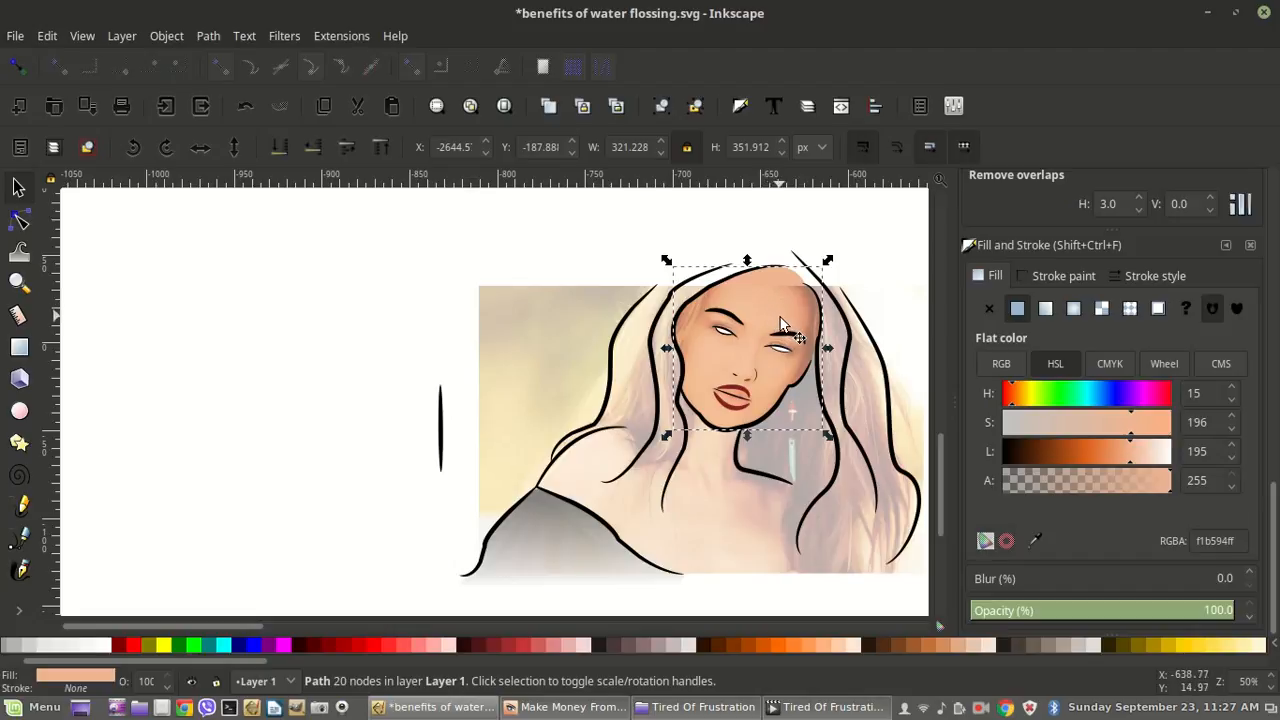
pyautogui.keyDown('ctrl'); pyautogui.scroll(2, 771, 313); pyautogui.keyUp('ctrl')
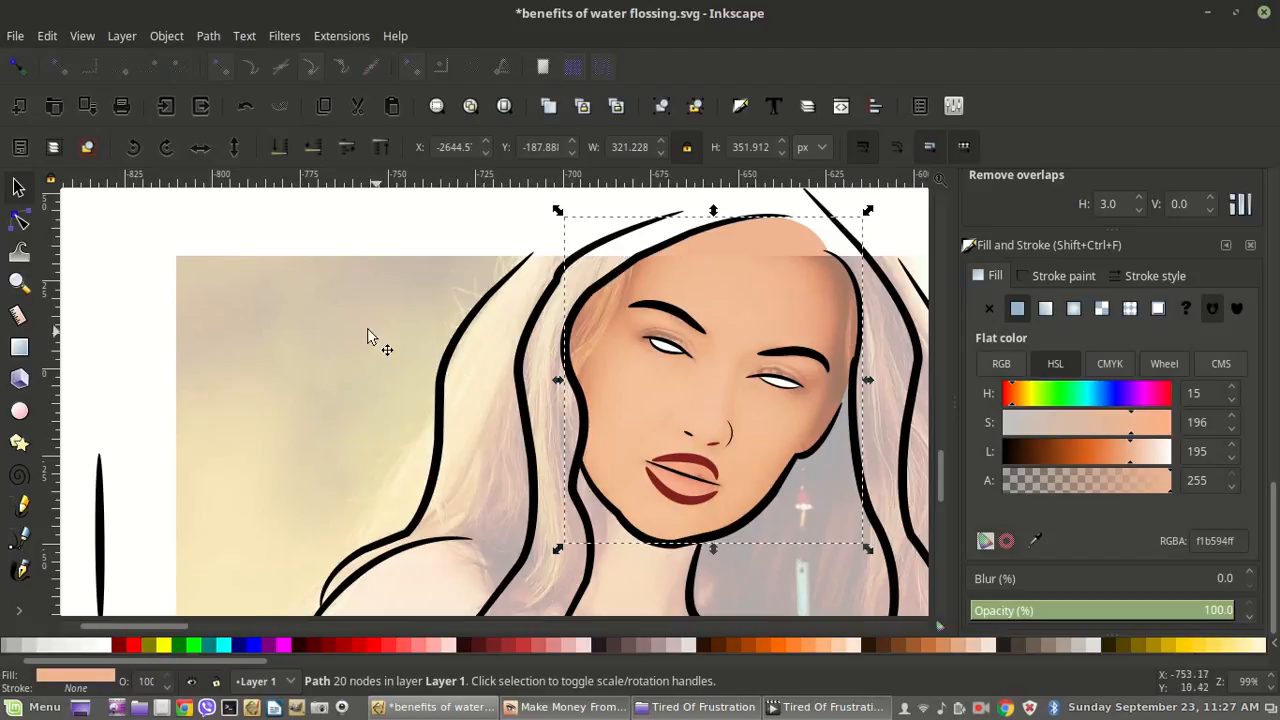
# Step: Drop the photo's opacity to 0.4% to check the tracing underneath, and bring it back to about 28%
pyautogui.click(530, 436)
pyautogui.moveTo(1055, 612); pyautogui.dragTo(1029, 600)
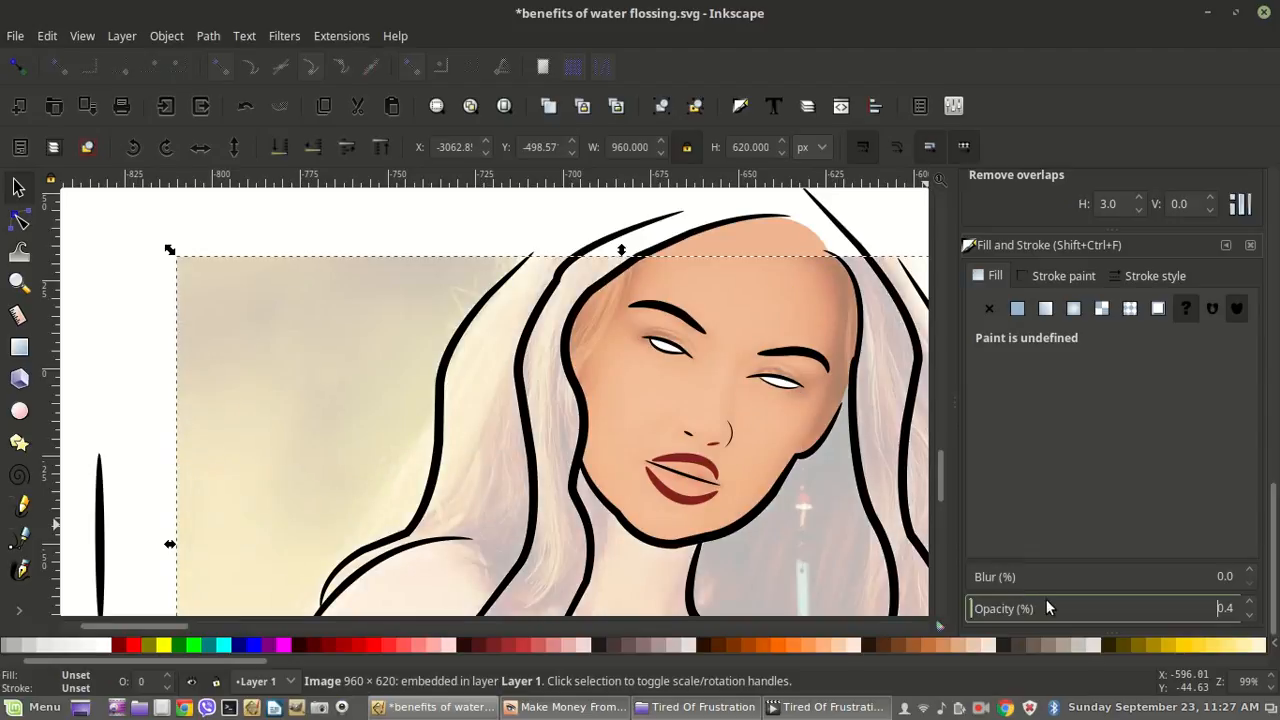
pyautogui.click(1046, 601)
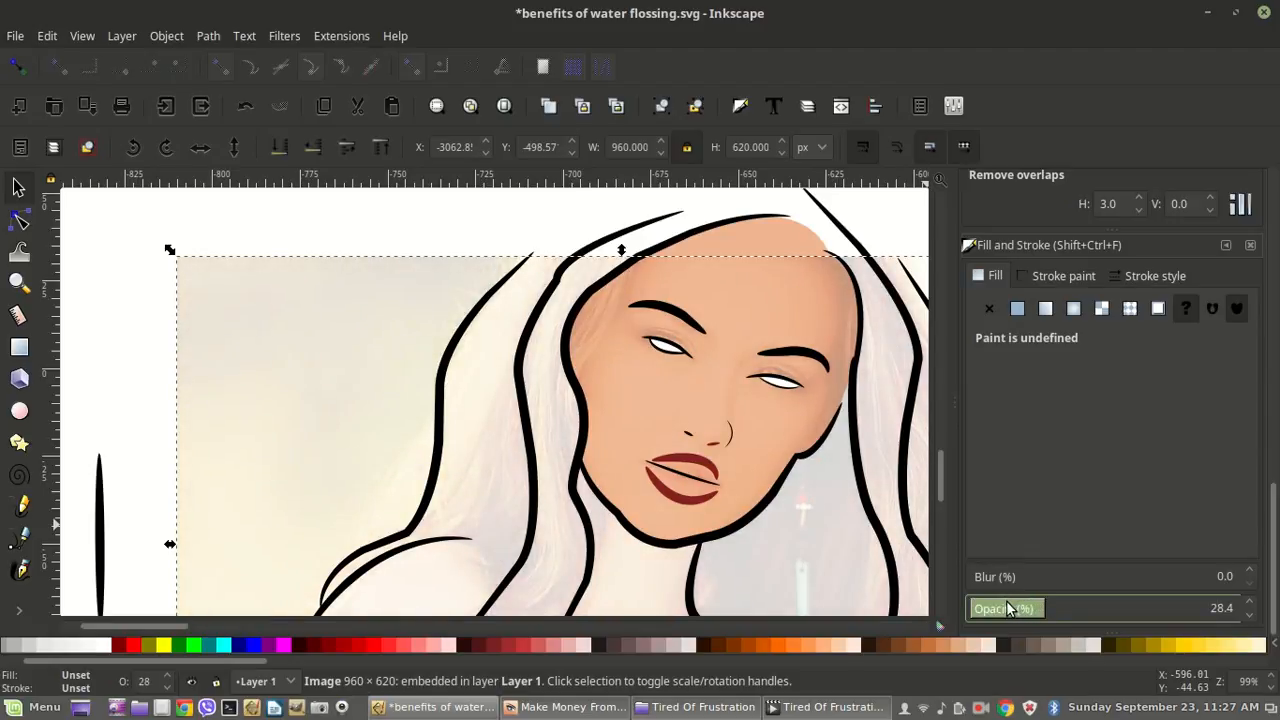
pyautogui.click(1050, 603)
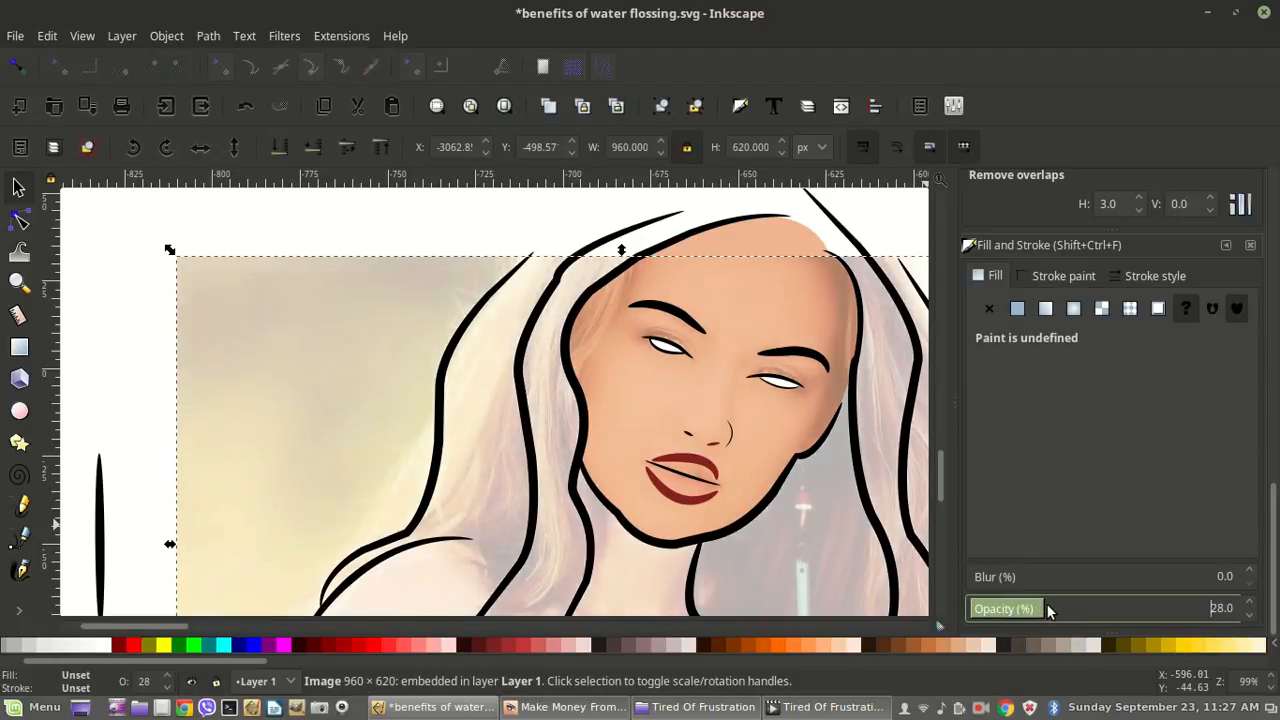
# Step: Sample skin tones through the faded photo as the face shape's fill, first e69f7a and finally edaf8a
pyautogui.click(771, 245)
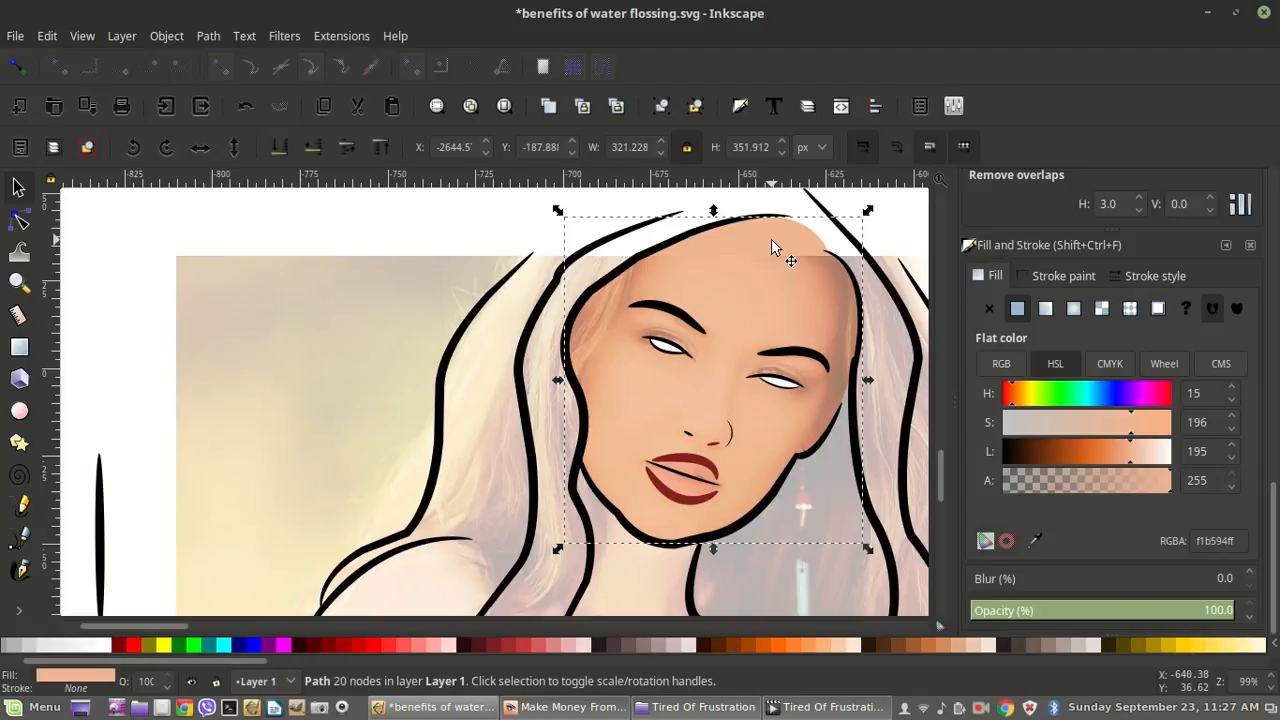
pyautogui.press('d')
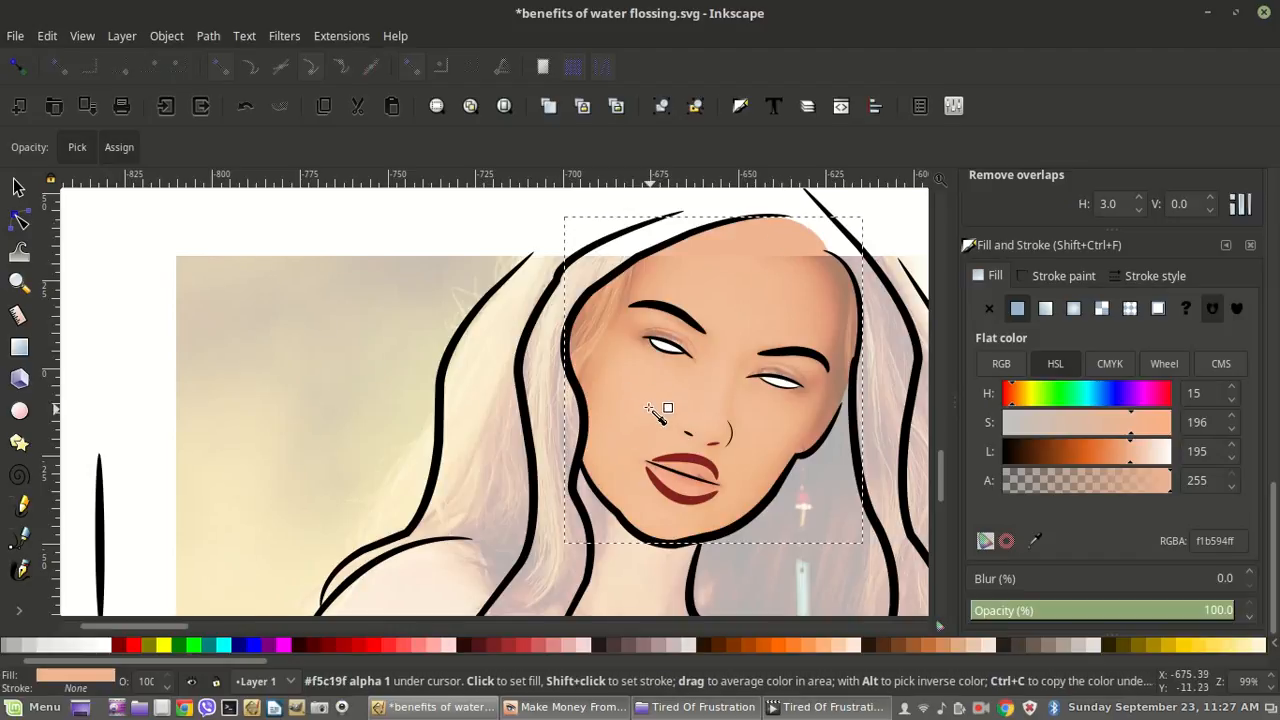
pyautogui.click(616, 326)
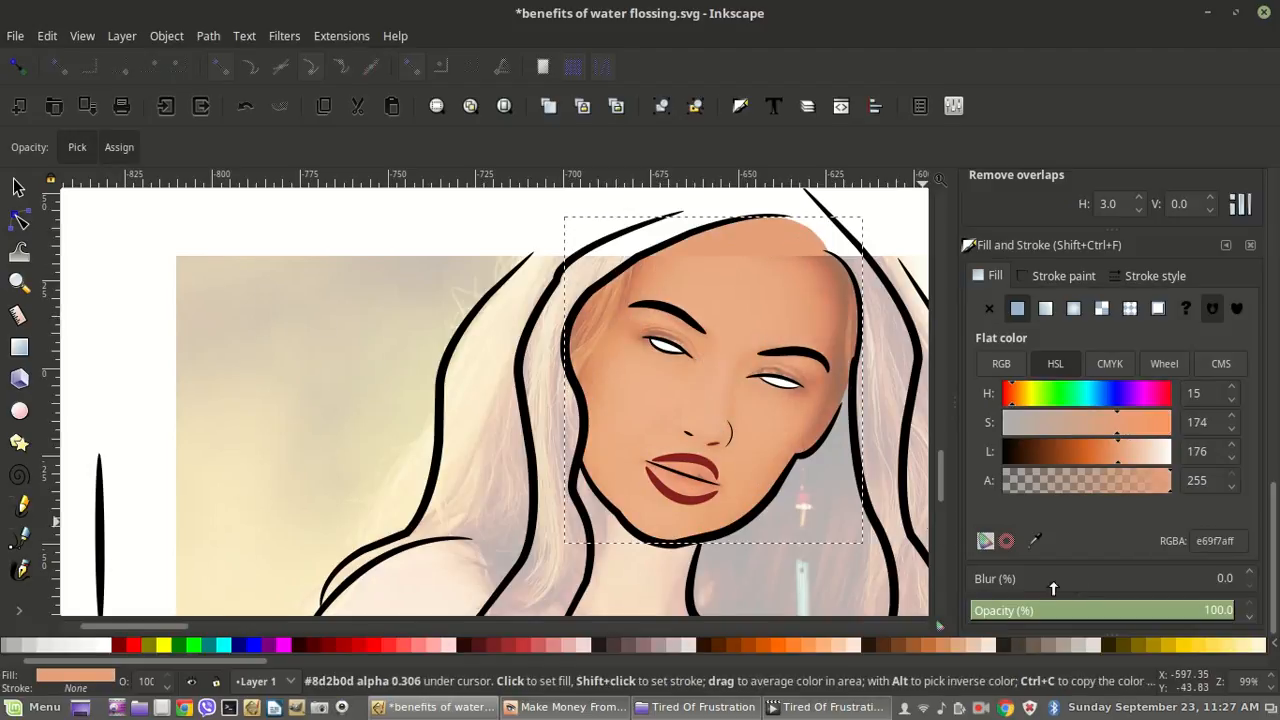
pyautogui.click(628, 394)
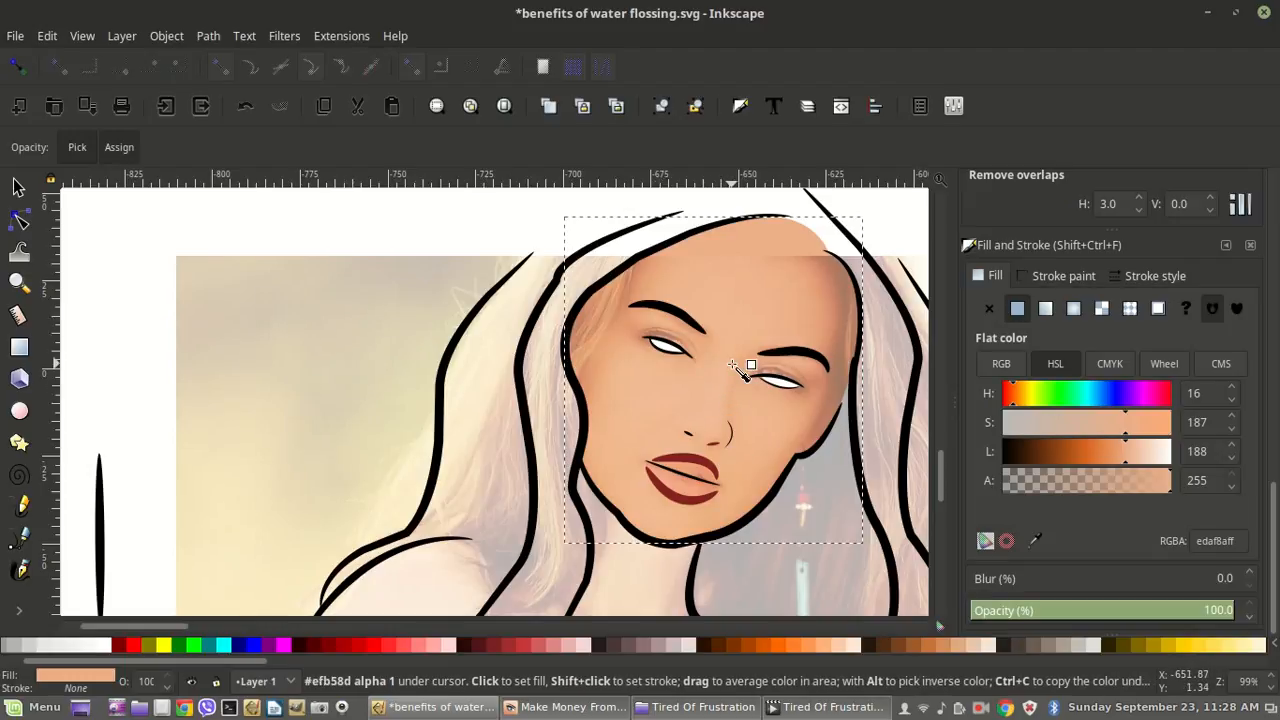
# Step: Raise the portrait photo's opacity to 100%
pyautogui.click(17, 187)
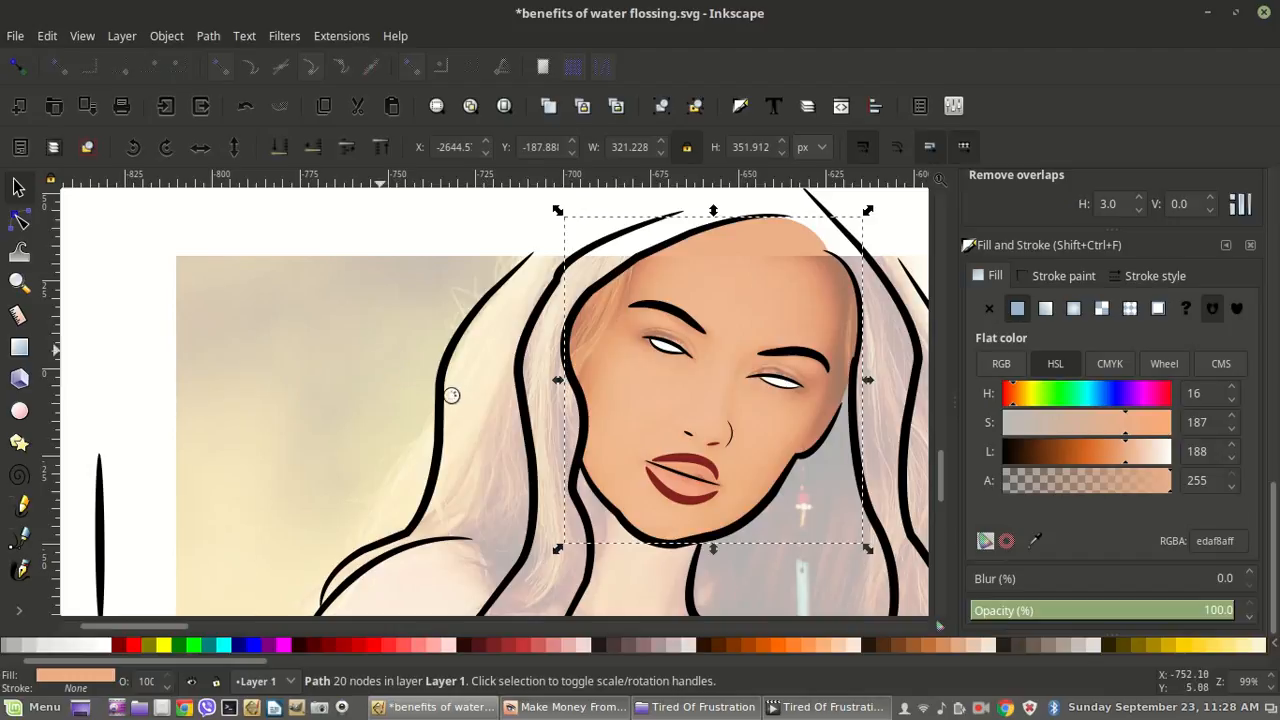
pyautogui.click(420, 371)
pyautogui.moveTo(1056, 609); pyautogui.dragTo(1238, 609)
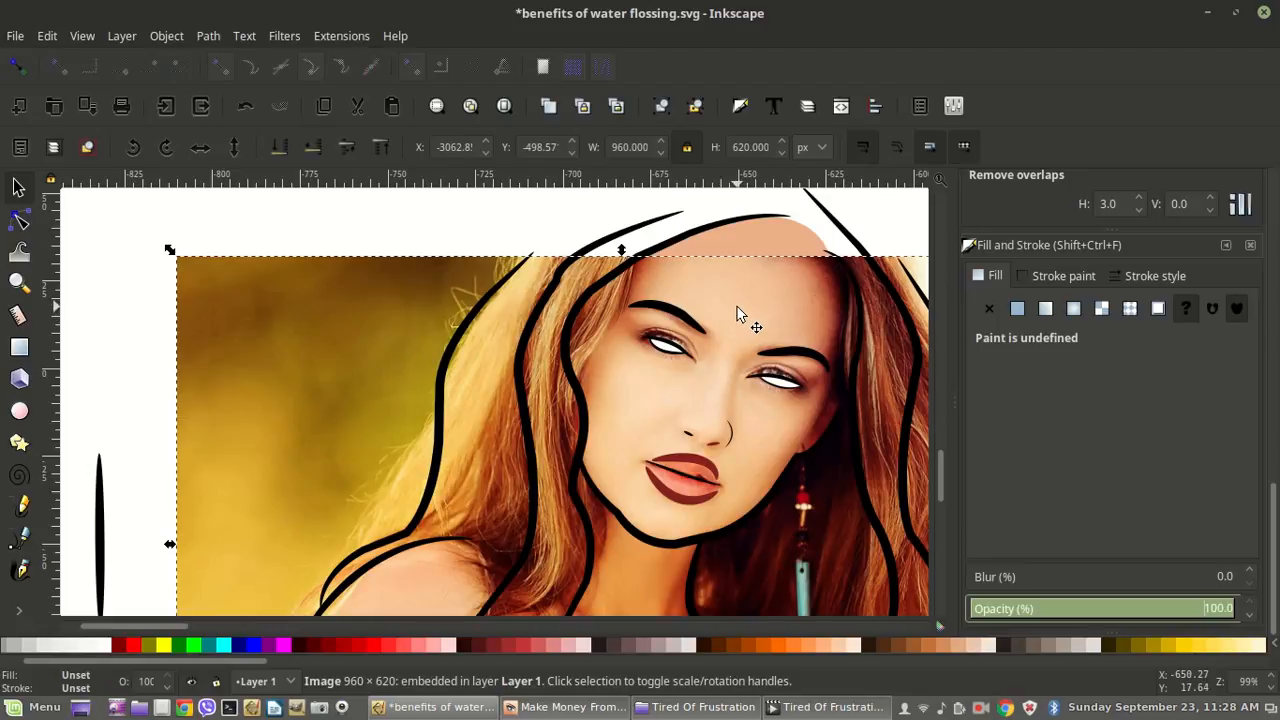
# Step: Fill the face shape with the skin tone fad0a8 sampled between the photo's eyebrows, and set the shape's opacity to 66%
pyautogui.click(746, 237)
pyautogui.press('d')
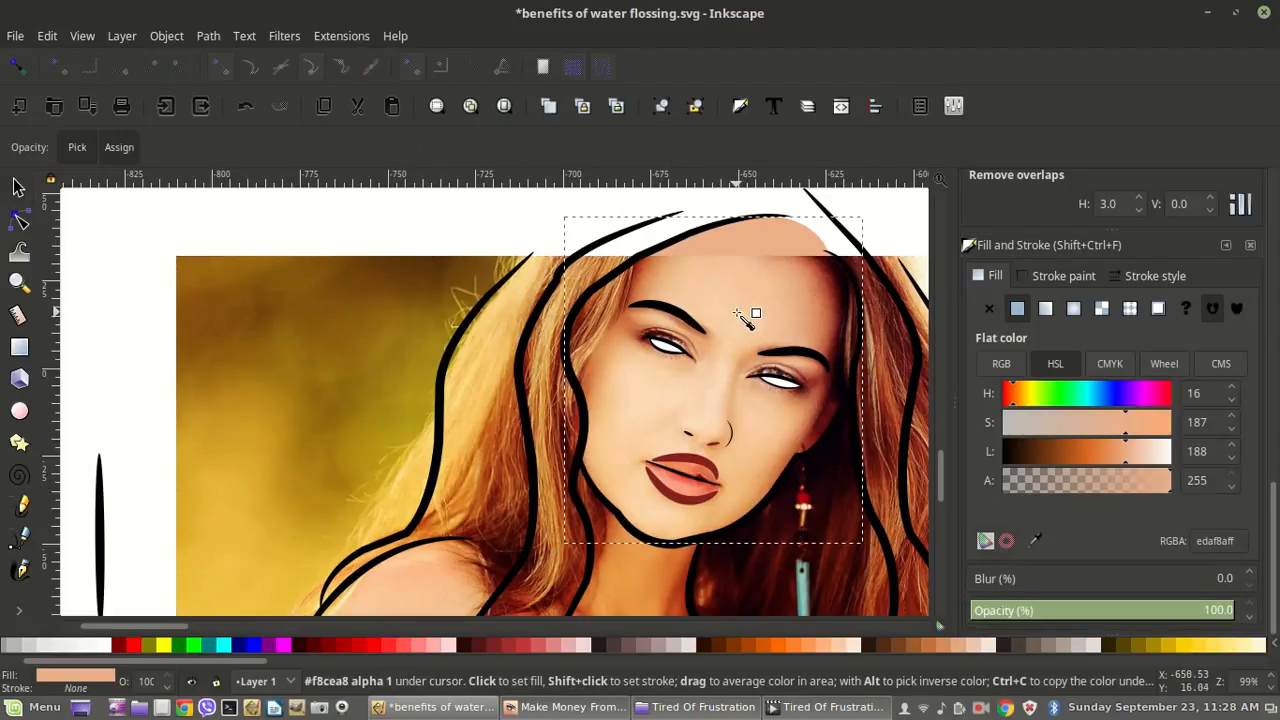
pyautogui.click(744, 292)
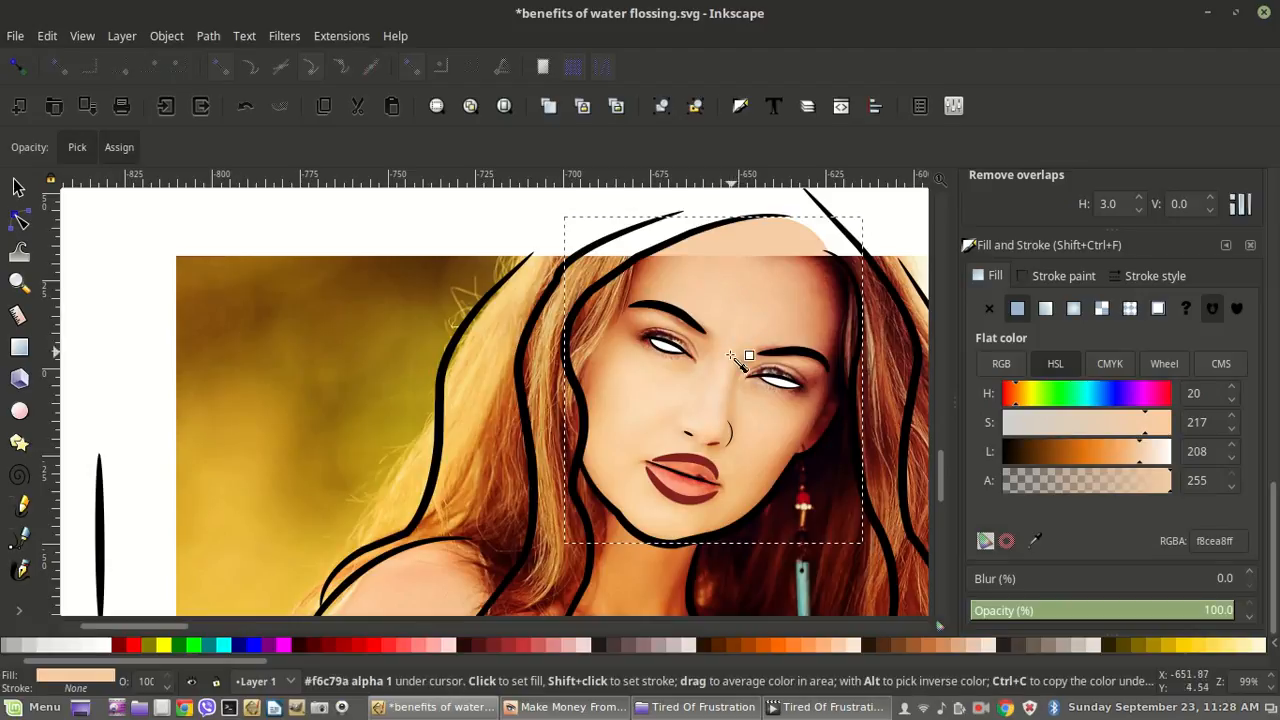
pyautogui.click(735, 337)
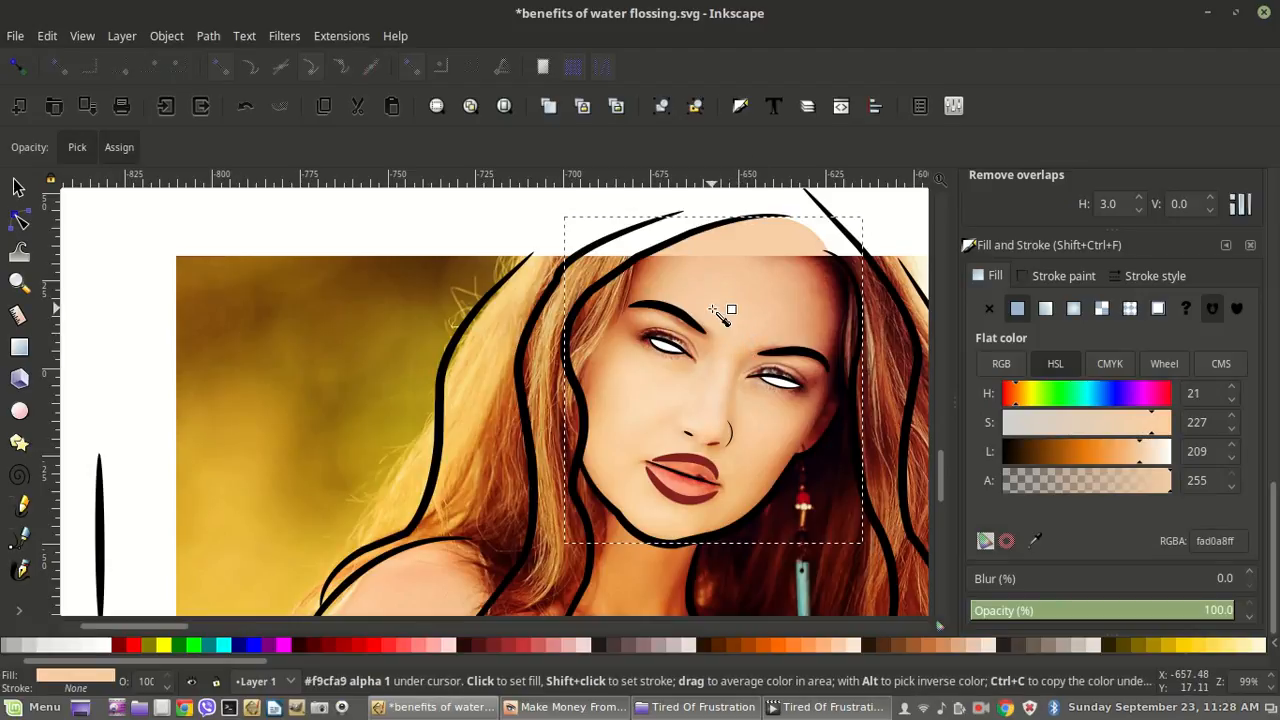
pyautogui.click(1145, 612)
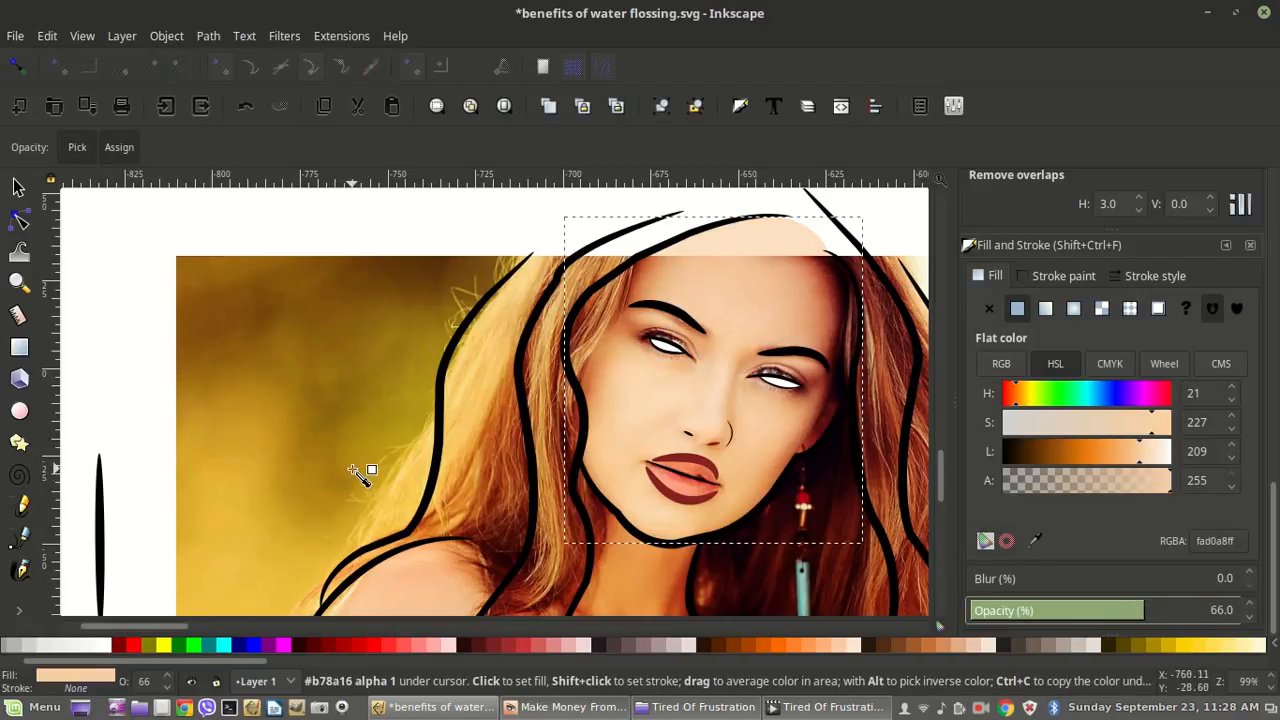
pyautogui.scroll(-4, 413, 455)
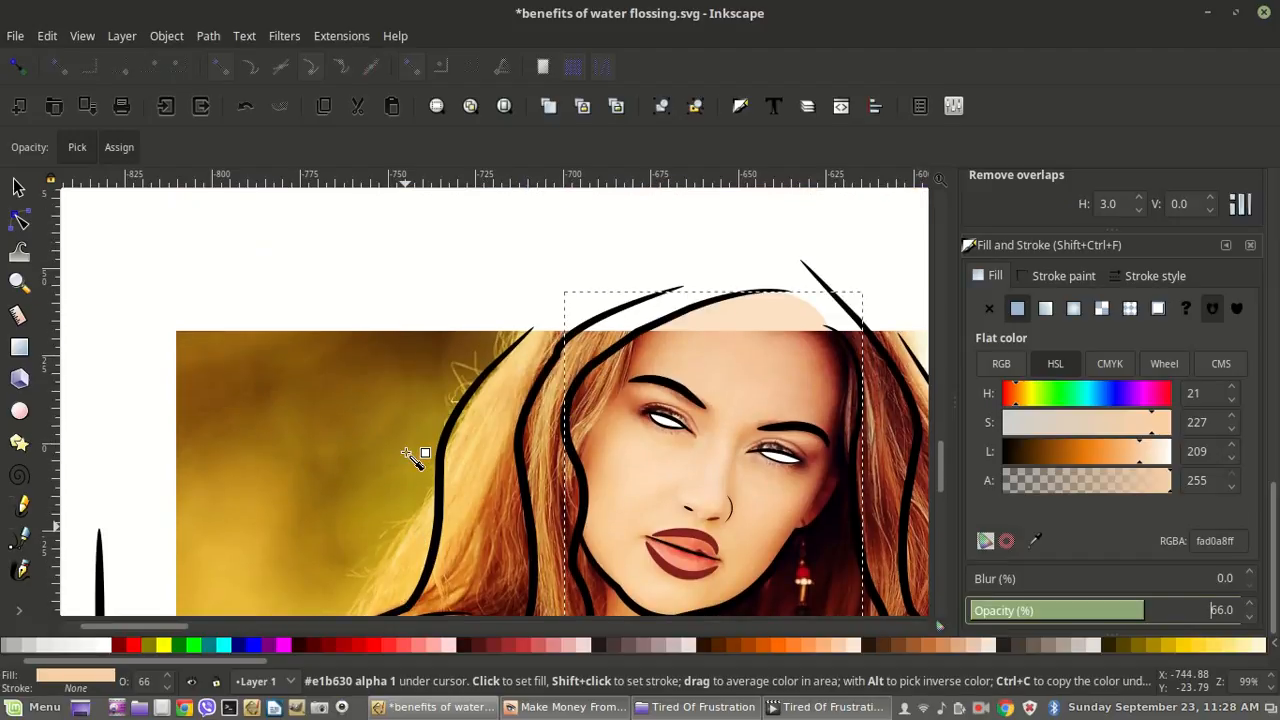
pyautogui.scroll(-3, 413, 455)
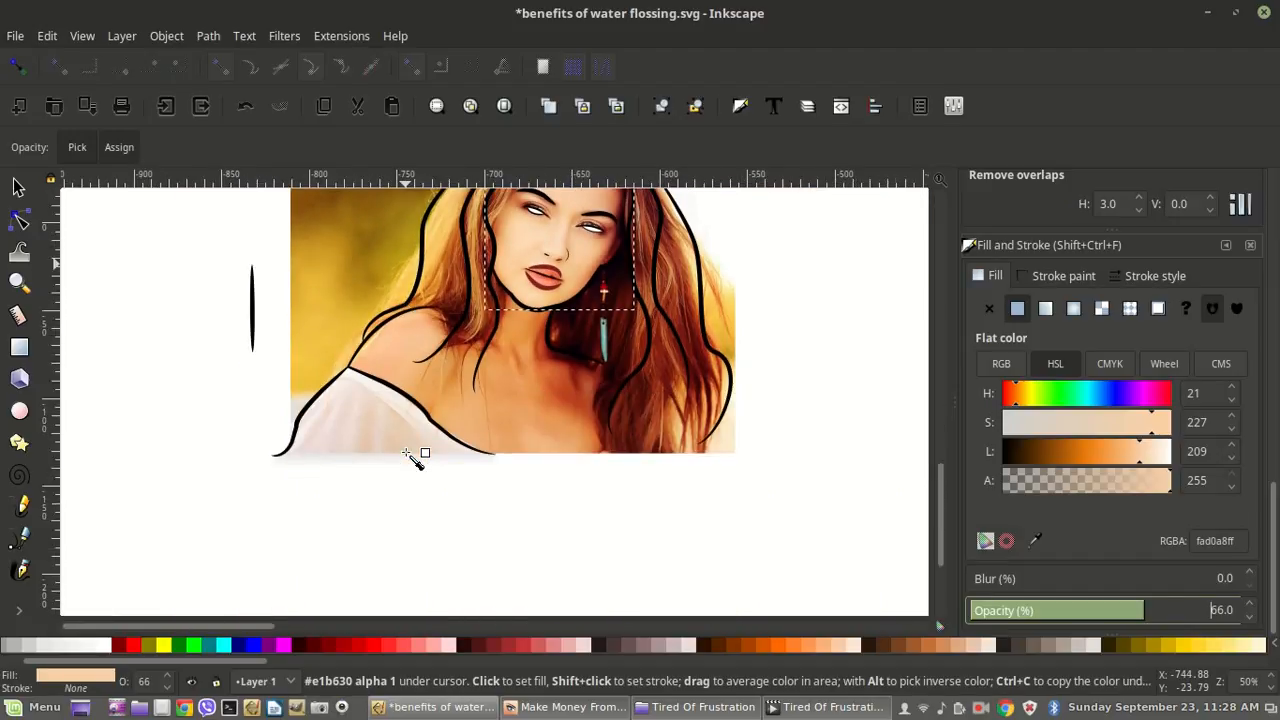
pyautogui.scroll(1, 423, 451)
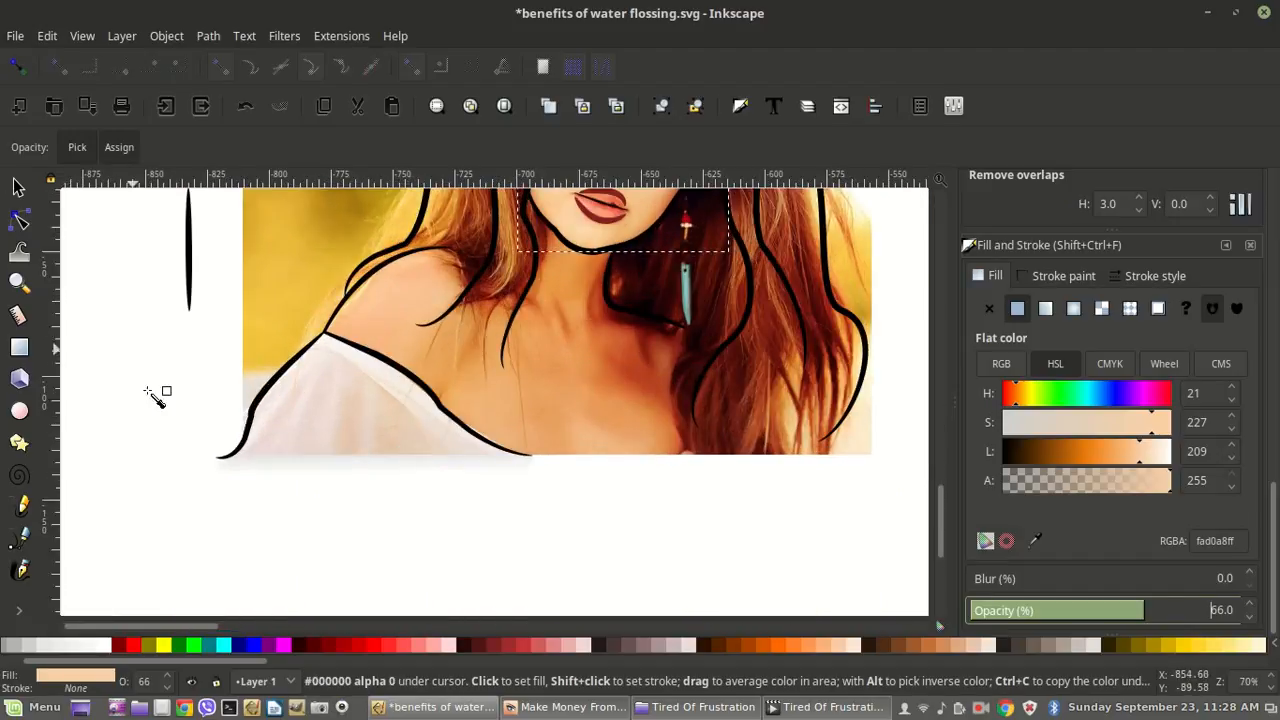
pyautogui.scroll(-2, 366, 414)
pyautogui.scroll(2, 366, 414)
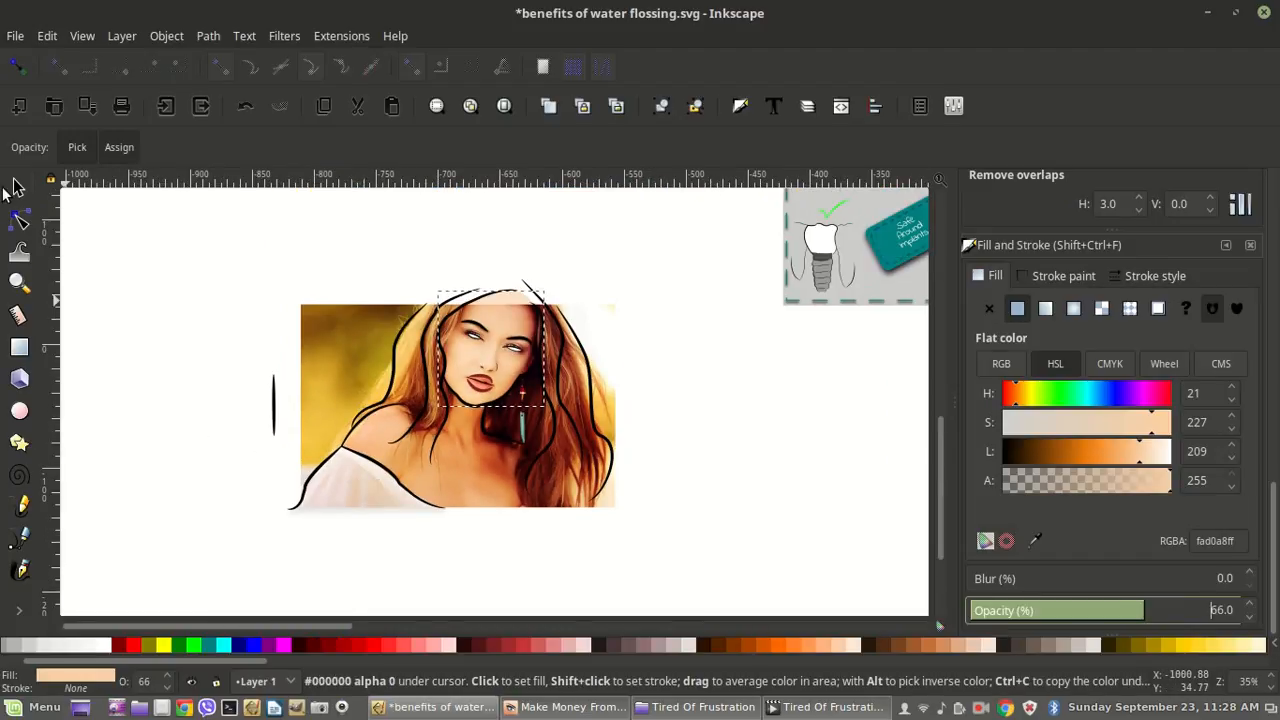
# Step: Select the portrait photo and lower its opacity to 46.8% and finally 7.4% to reveal the tracing underneath
pyautogui.click(17, 186)
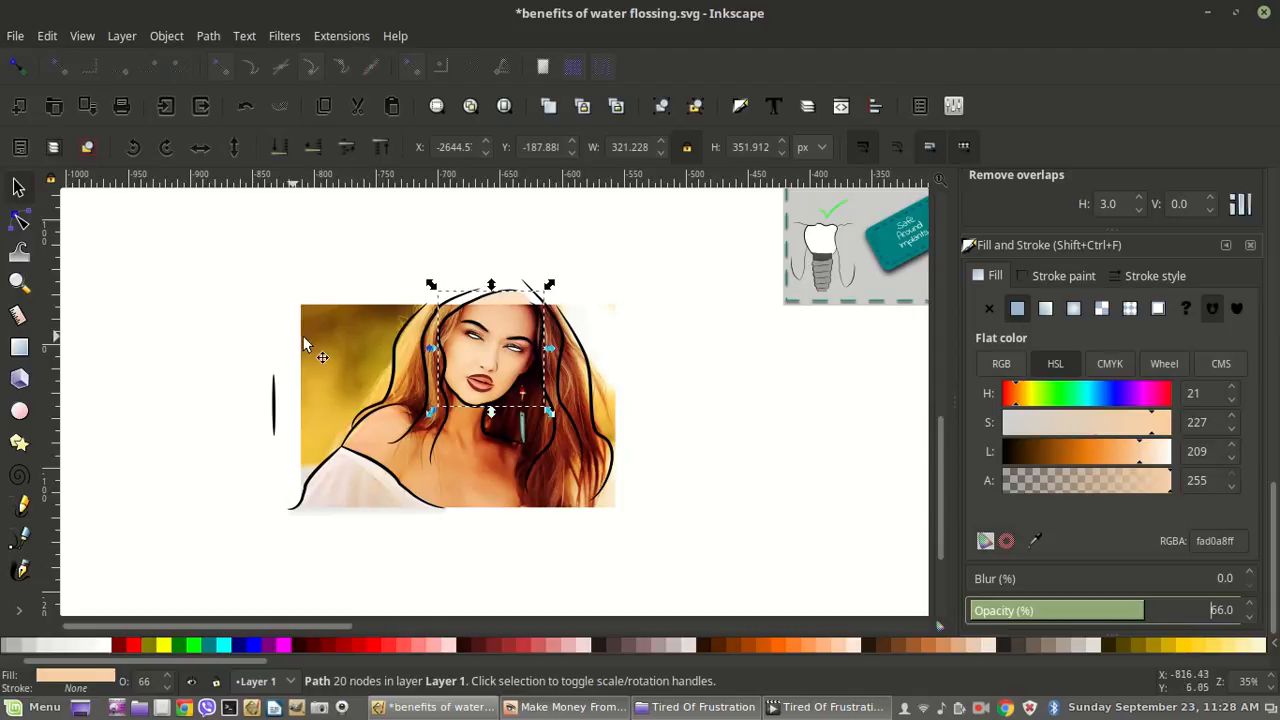
pyautogui.click(477, 337)
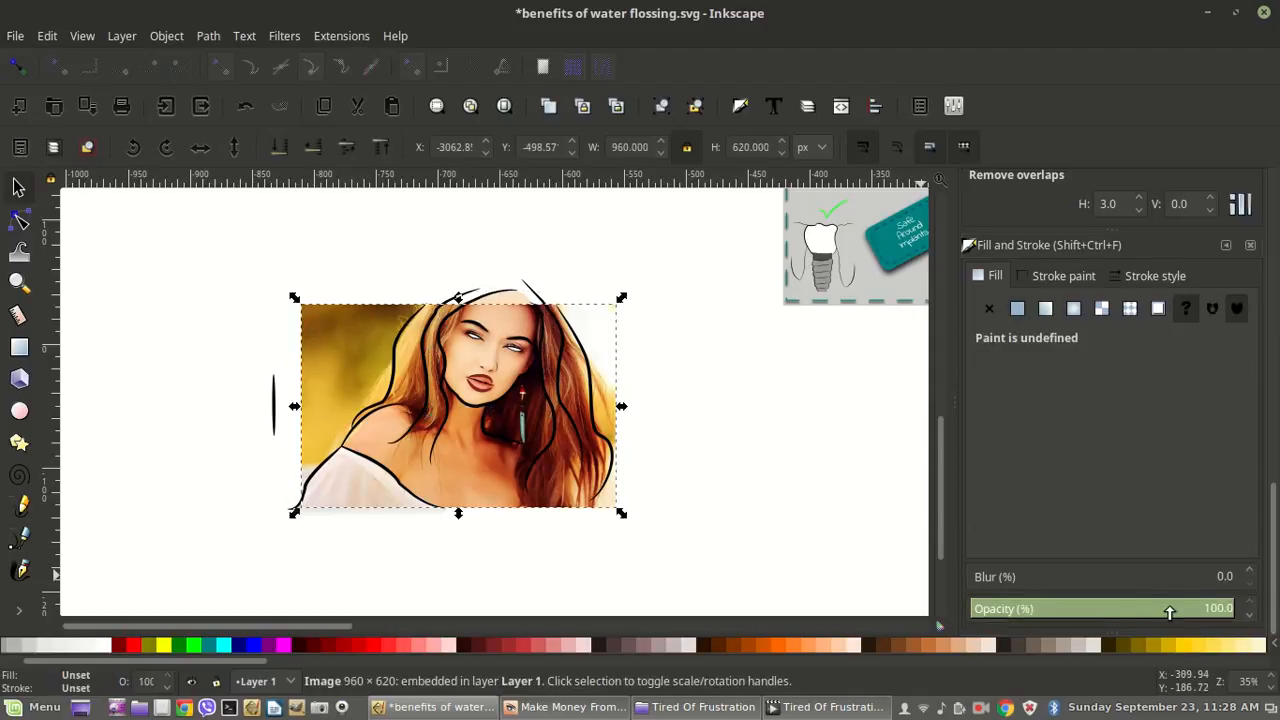
pyautogui.click(1095, 608)
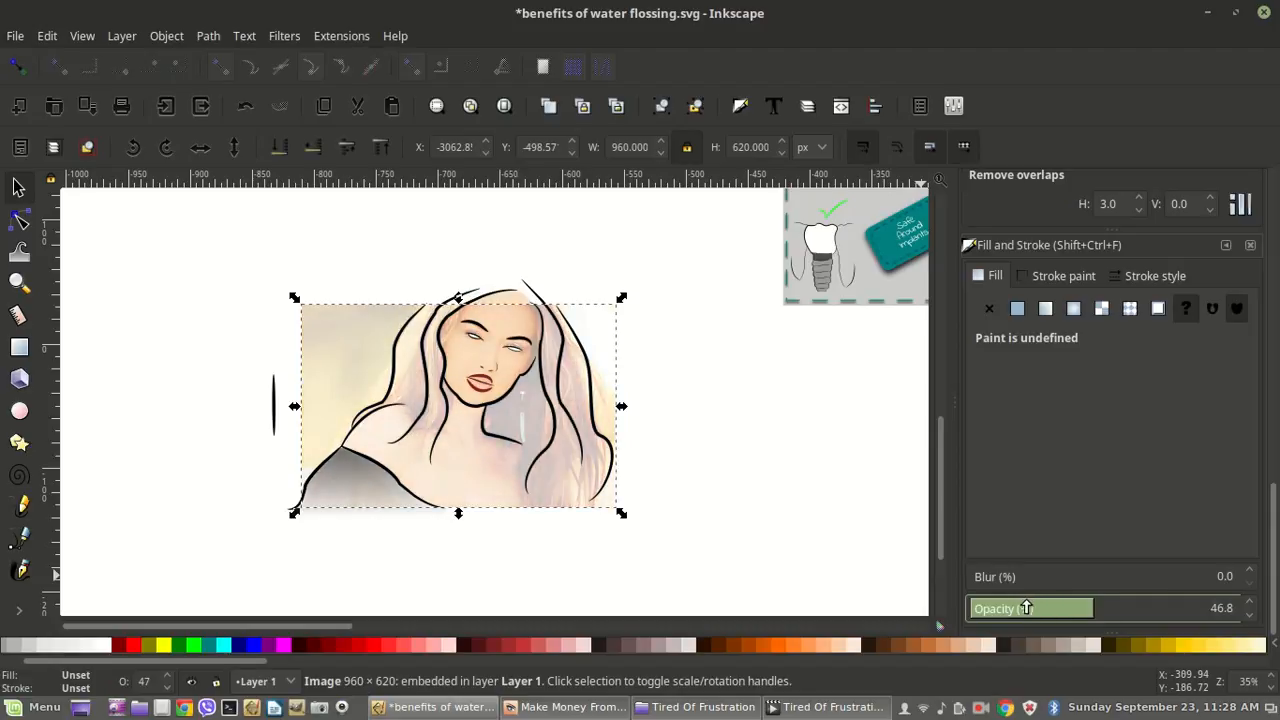
pyautogui.click(992, 607)
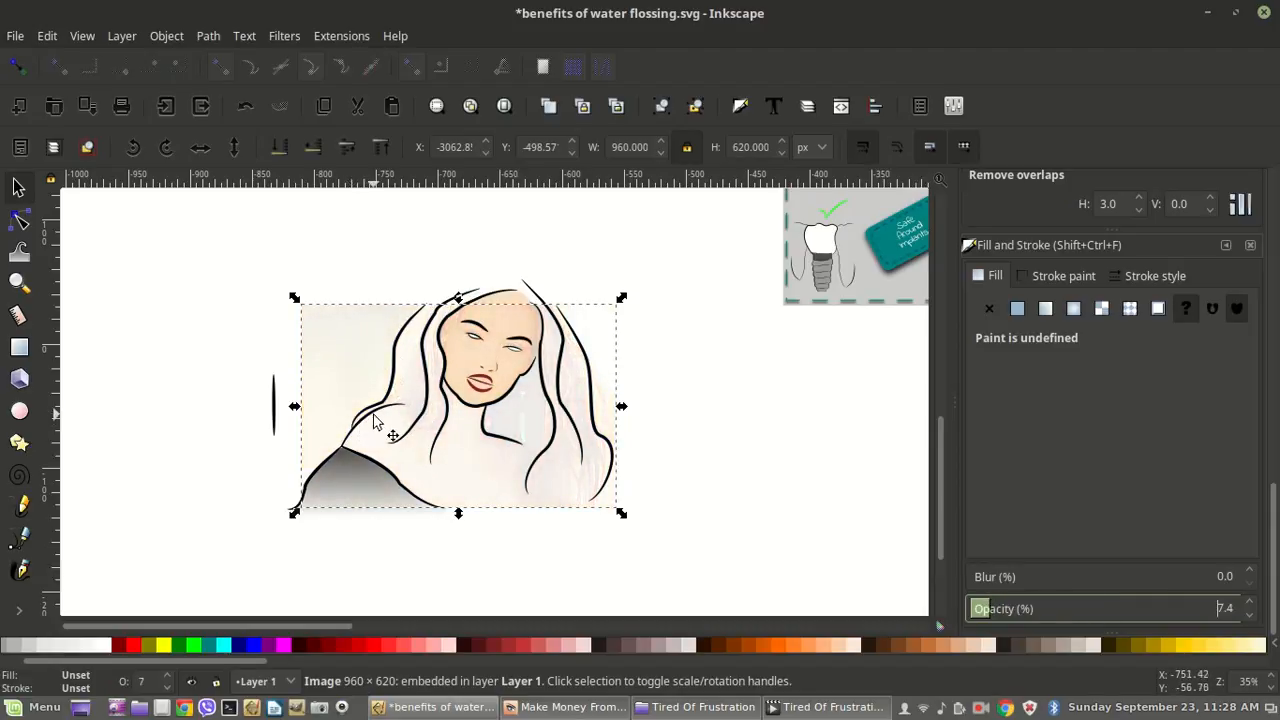
# Step: Reshape the outer hair stroke above the bare shoulder by adjusting the curve handle of its lower node
pyautogui.scroll(1, 434, 448)
pyautogui.scroll(2, 434, 448)
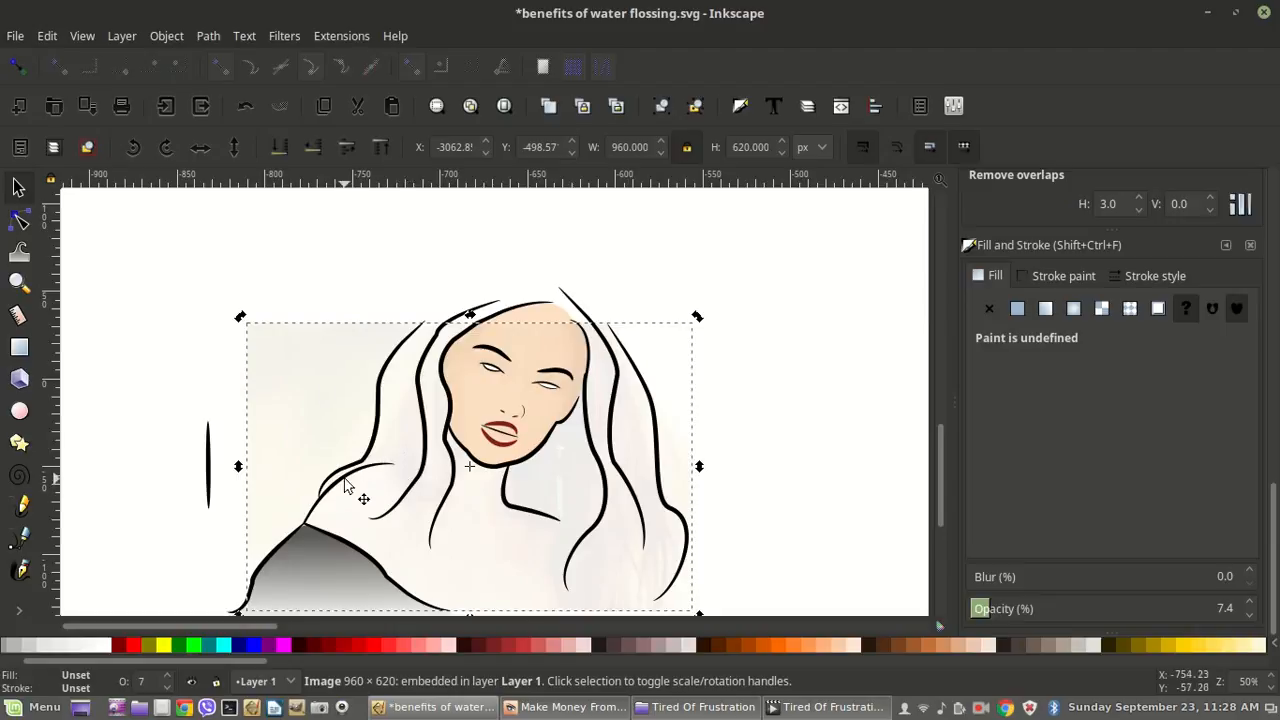
pyautogui.click(19, 219)
pyautogui.click(378, 466)
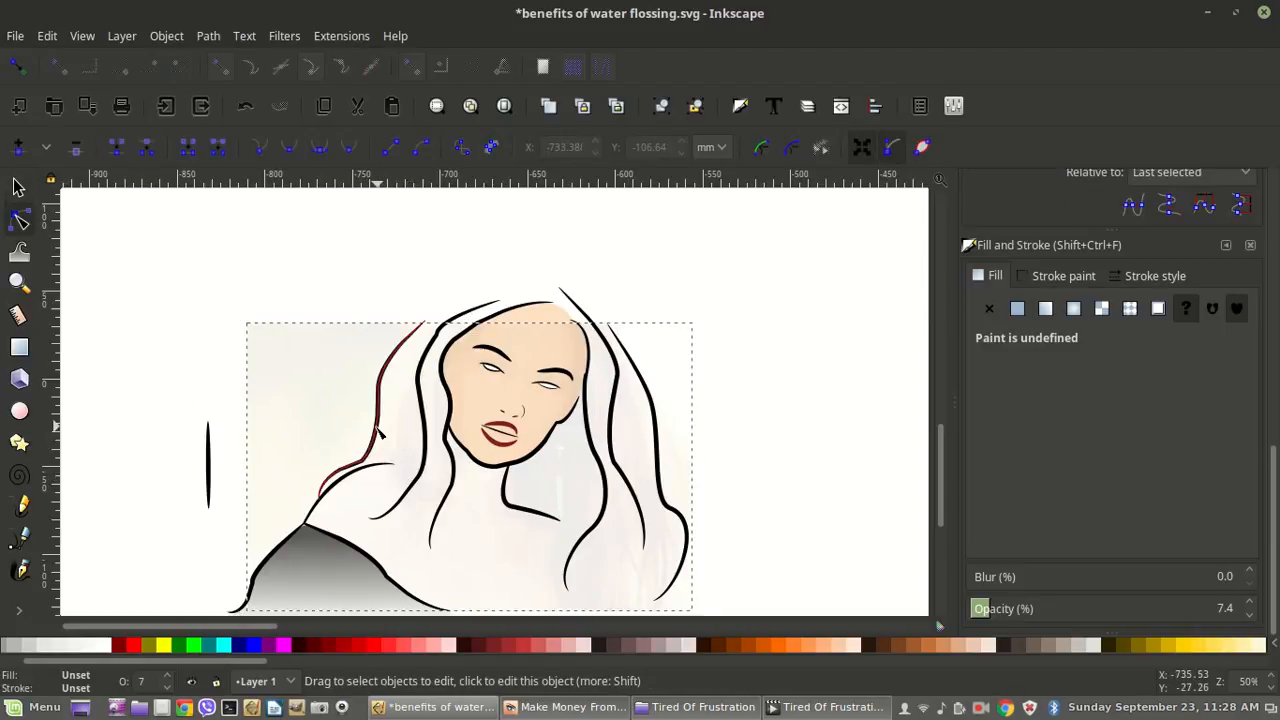
pyautogui.click(364, 460)
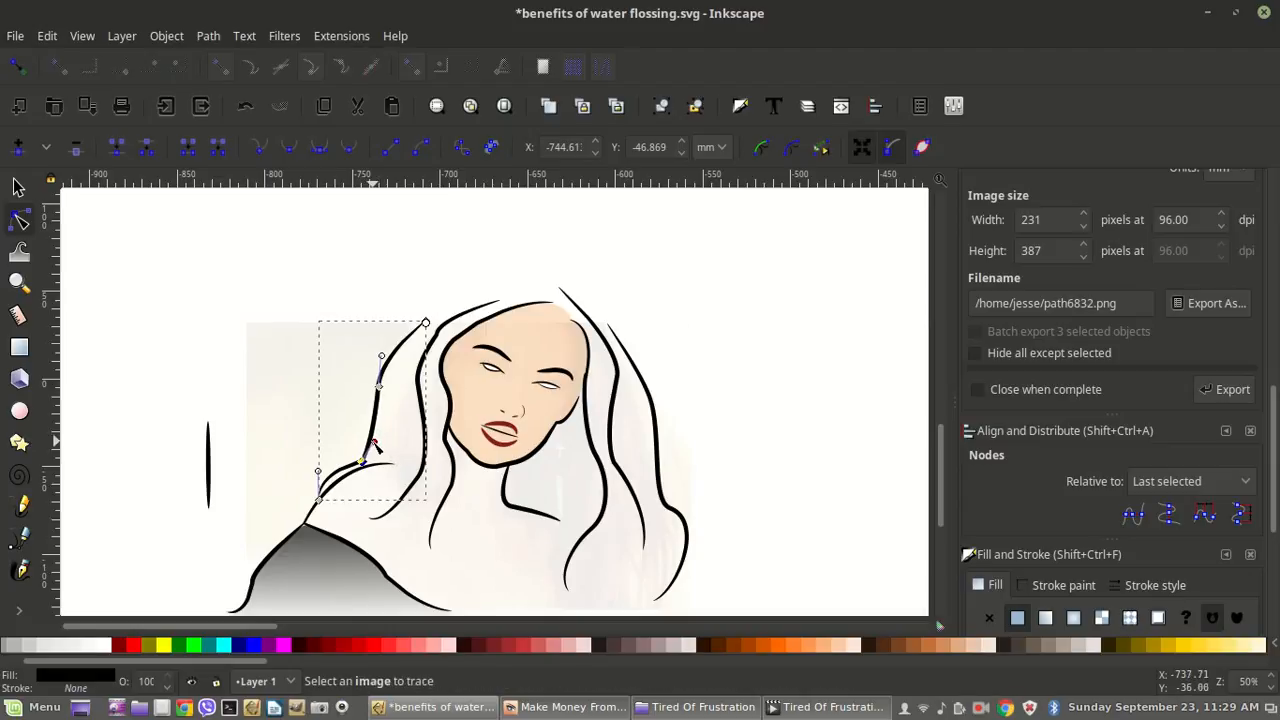
pyautogui.moveTo(382, 441); pyautogui.dragTo(381, 453)
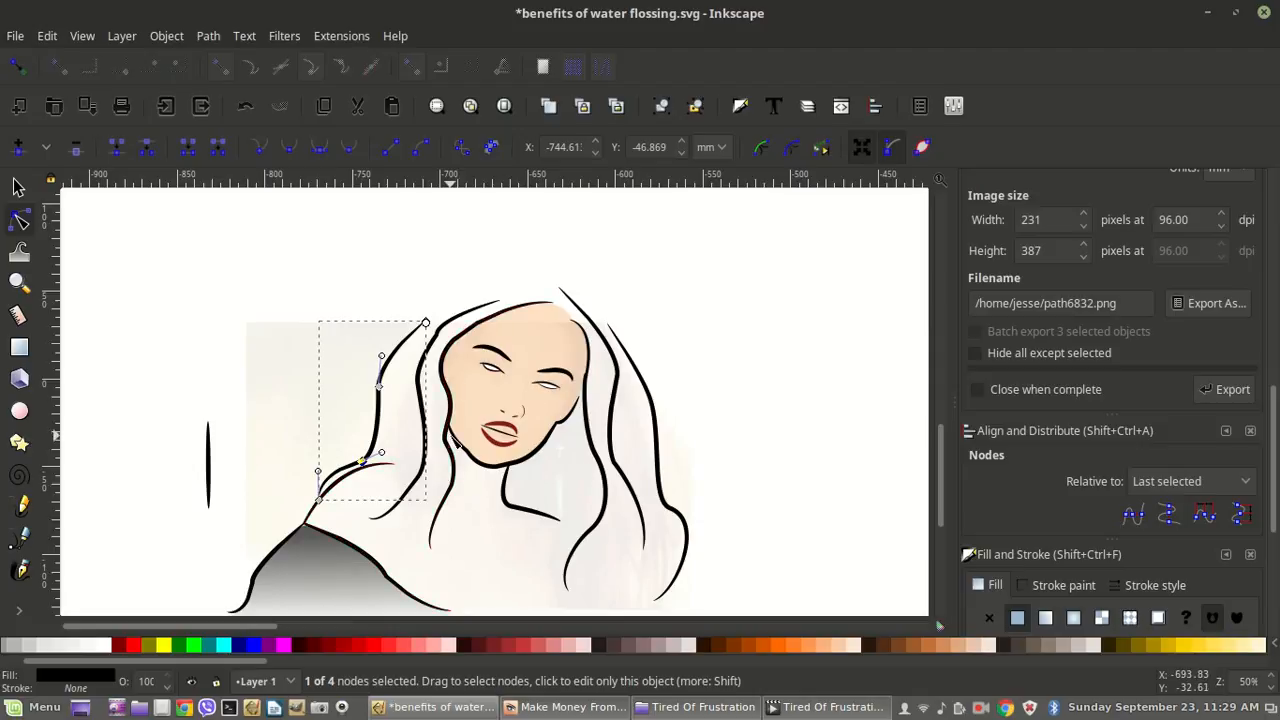
# Step: Examine the traced boy, teeth and implant drawings on the Benefits Of Water Flossing infographic, along with the surrounding artwork
pyautogui.scroll(-3, 455, 440)
pyautogui.scroll(5, 680, 320)
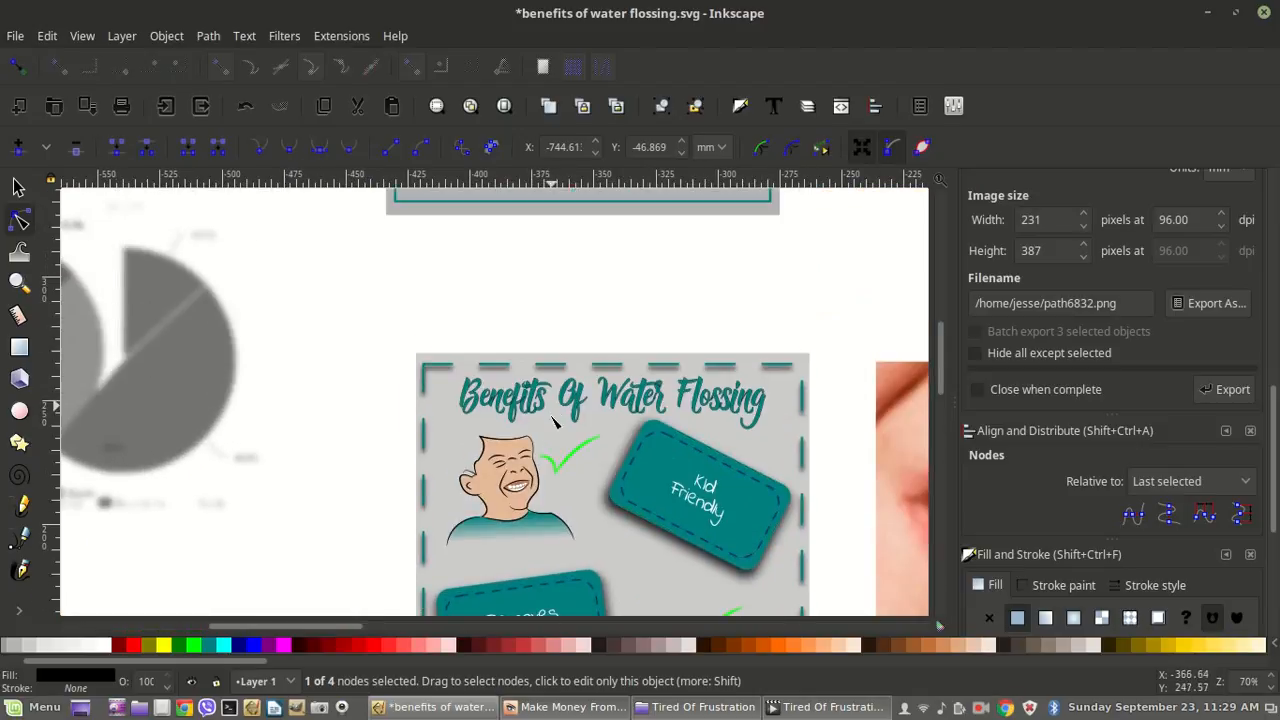
pyautogui.scroll(3, 500, 517)
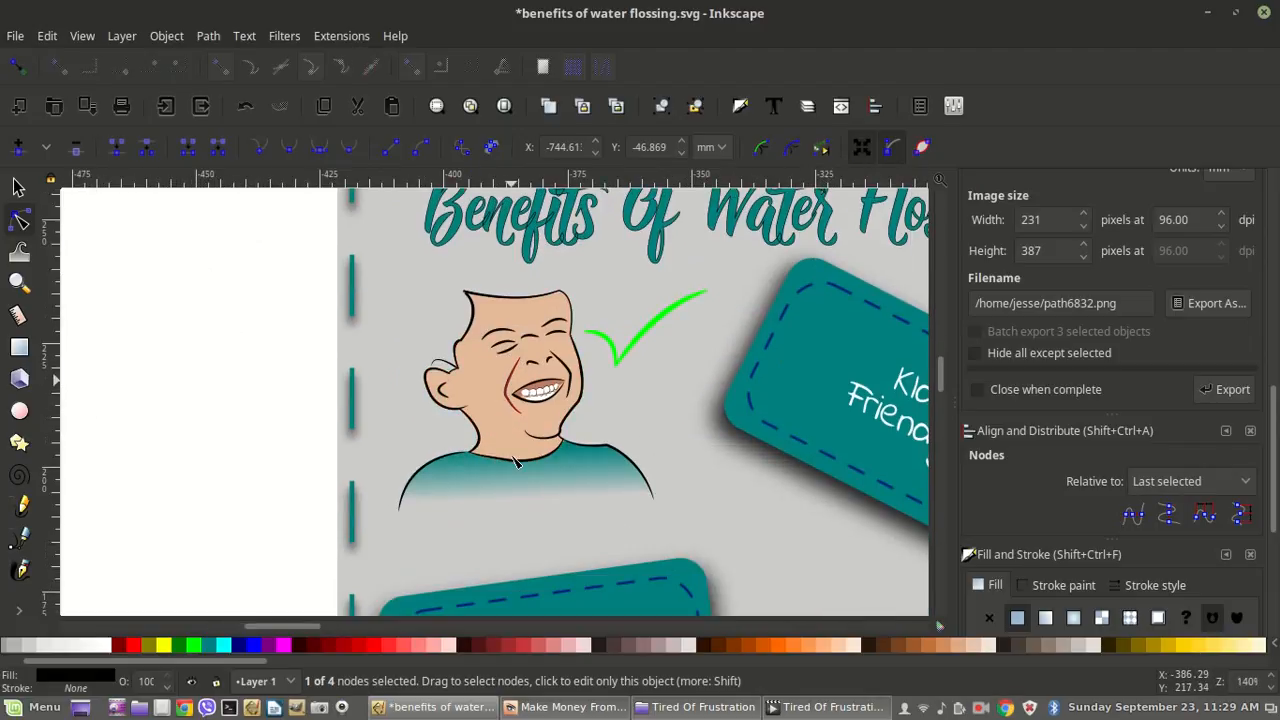
pyautogui.scroll(-1, 517, 462)
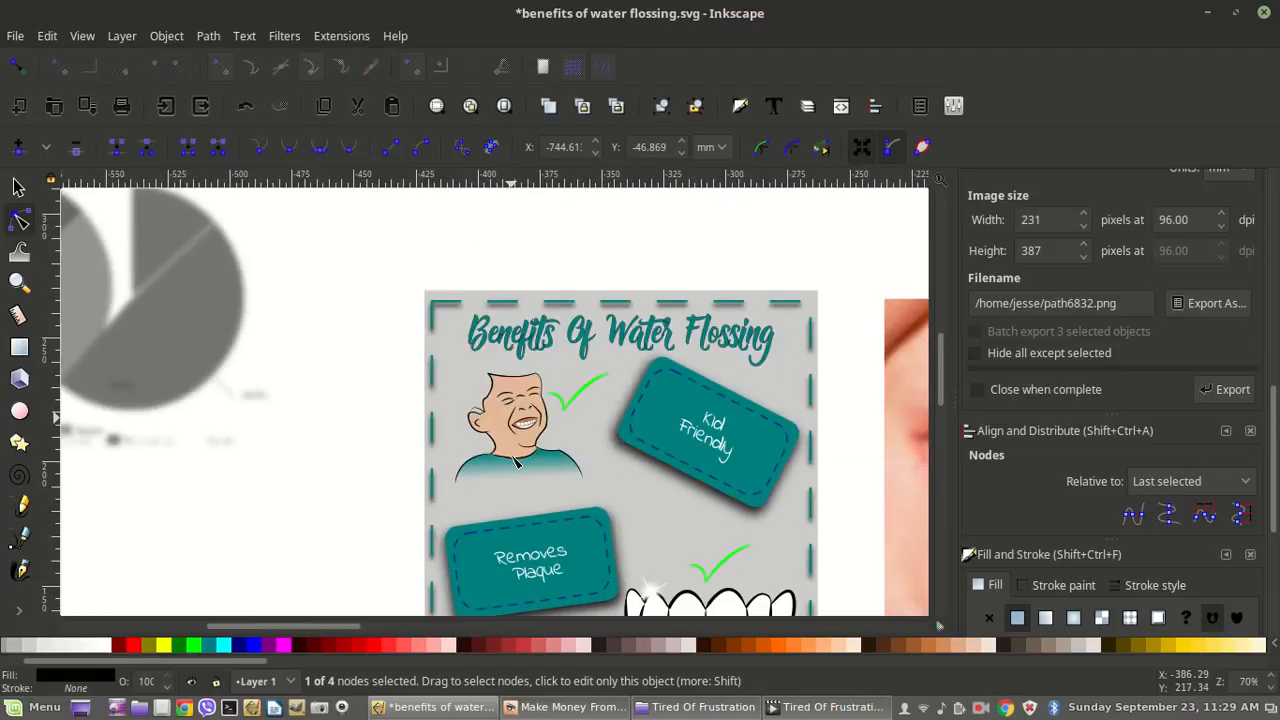
pyautogui.scroll(-2, 517, 462)
pyautogui.scroll(-2, 515, 462)
pyautogui.scroll(-3, 515, 462)
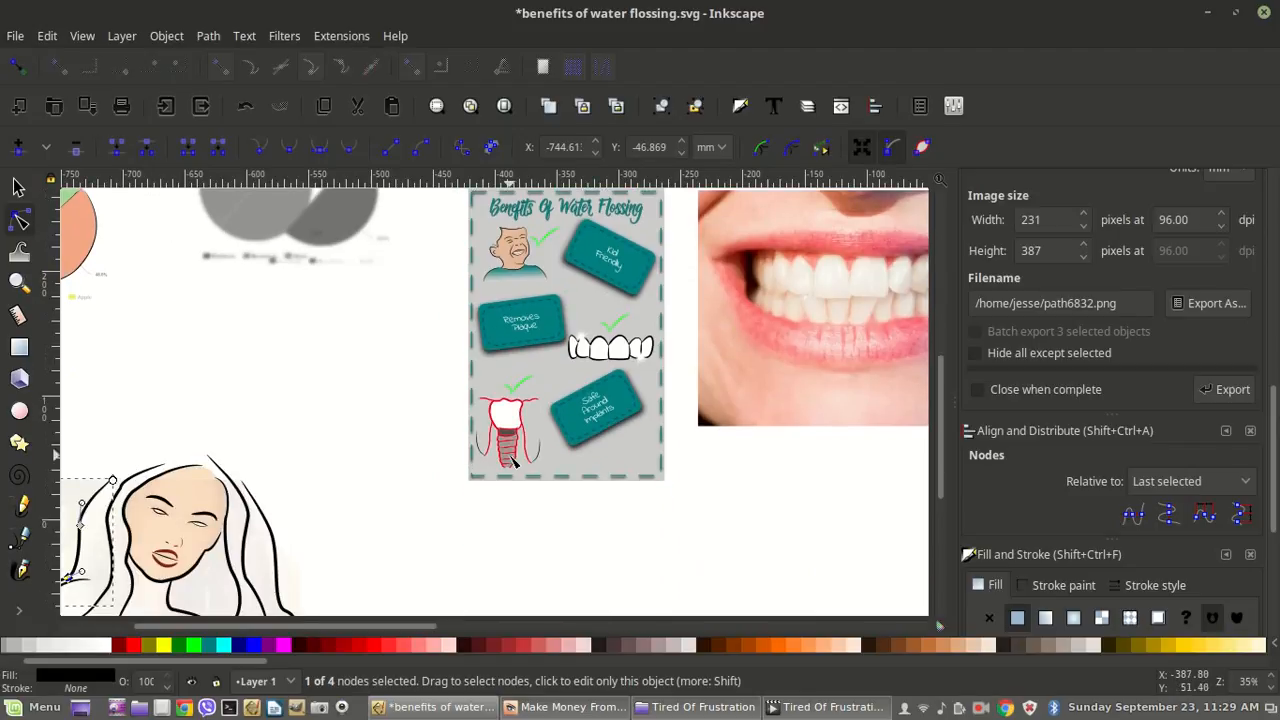
pyautogui.scroll(3, 505, 441)
pyautogui.scroll(-1, 512, 481)
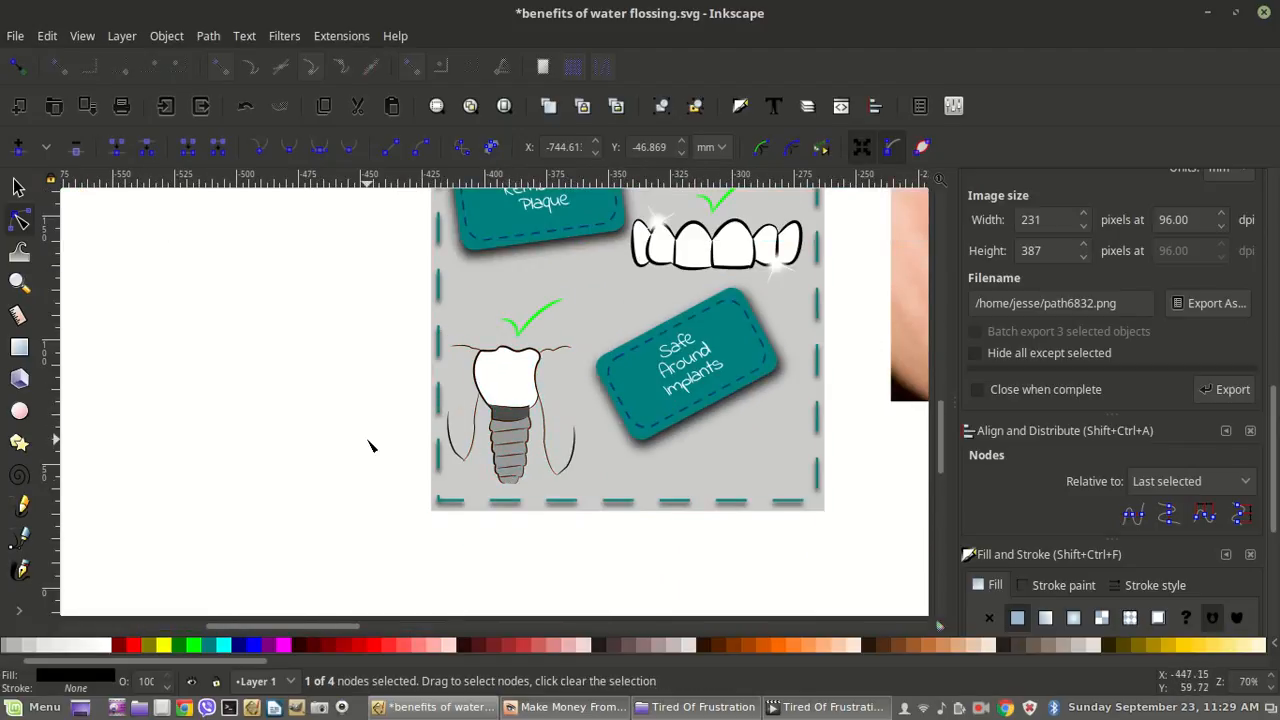
pyautogui.scroll(-2, 371, 449)
pyautogui.scroll(-1, 371, 449)
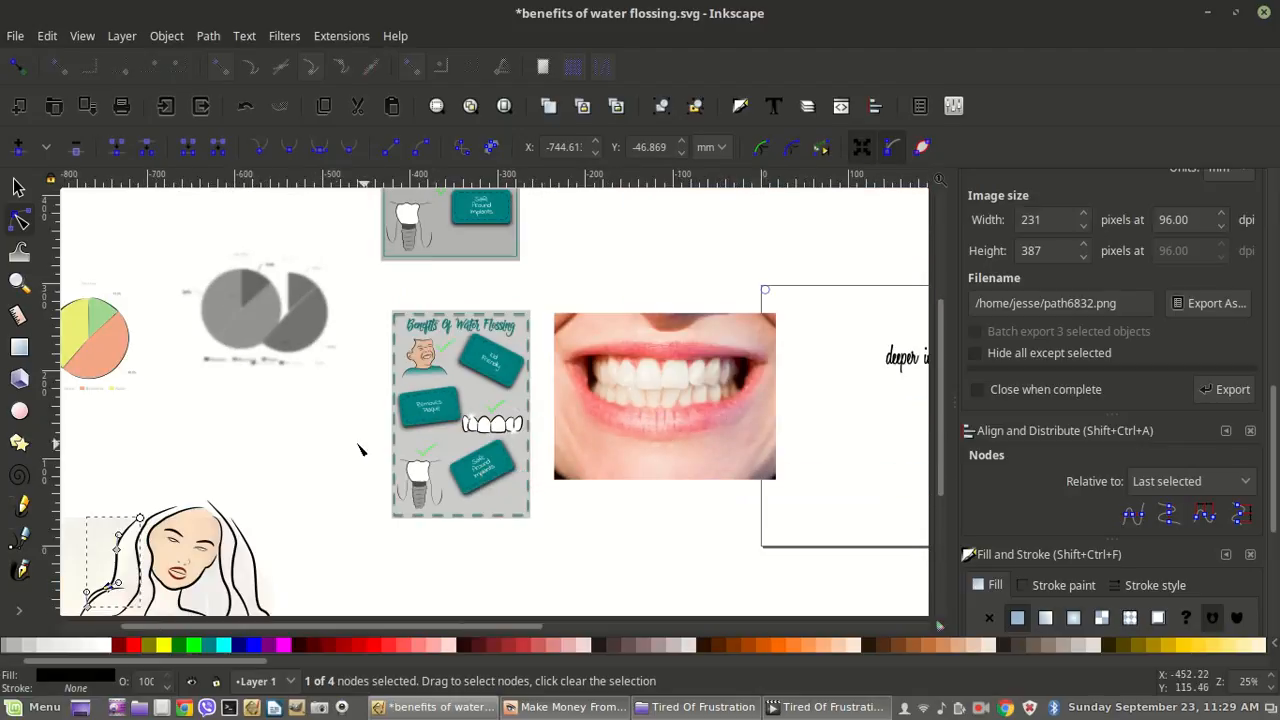
pyautogui.scroll(-1, 320, 450)
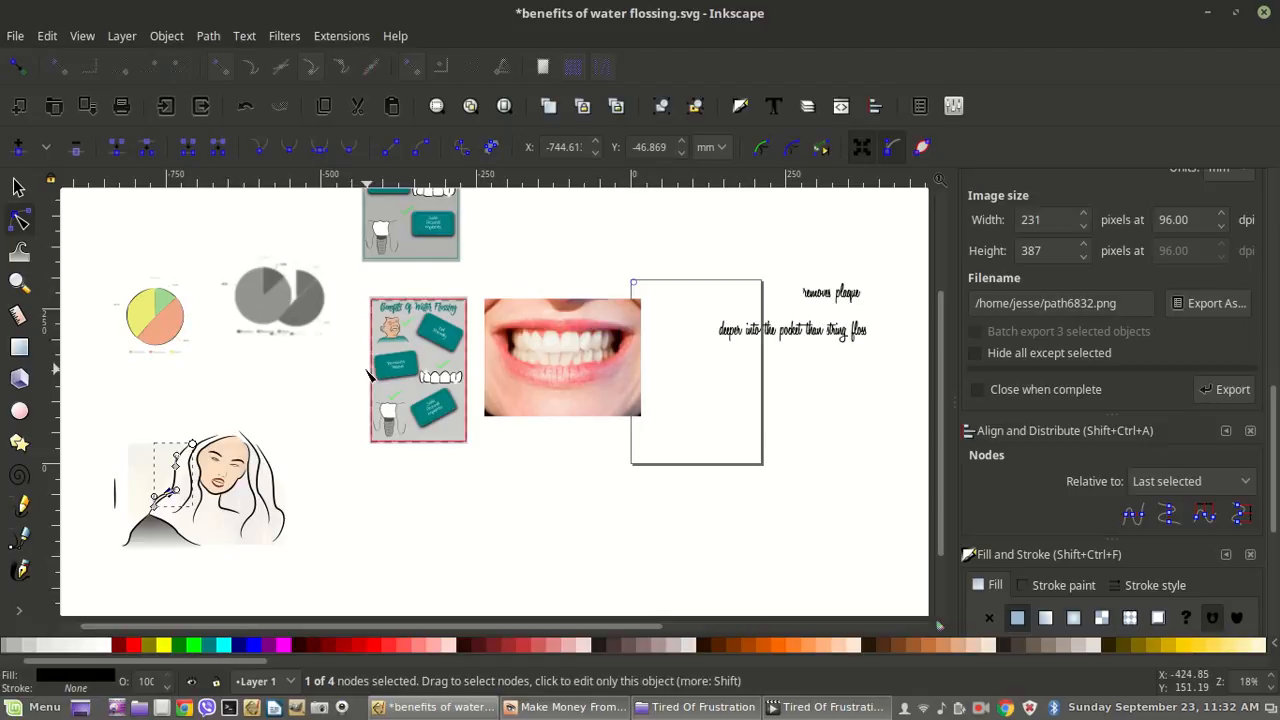
# Step: Switch to the image viewer and browse the finished infographics, from Make Money From Hobby.png through to Benefits Of Flossing.png
pyautogui.click(427, 712)
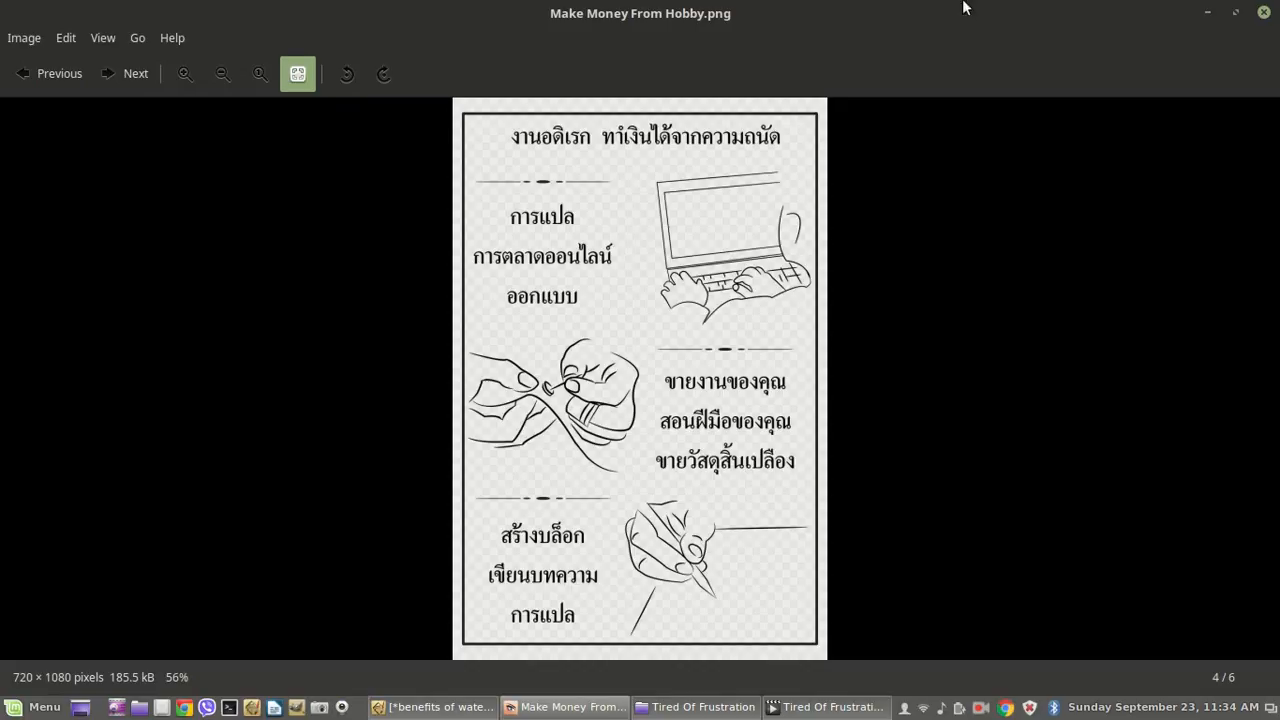
pyautogui.click(115, 74)
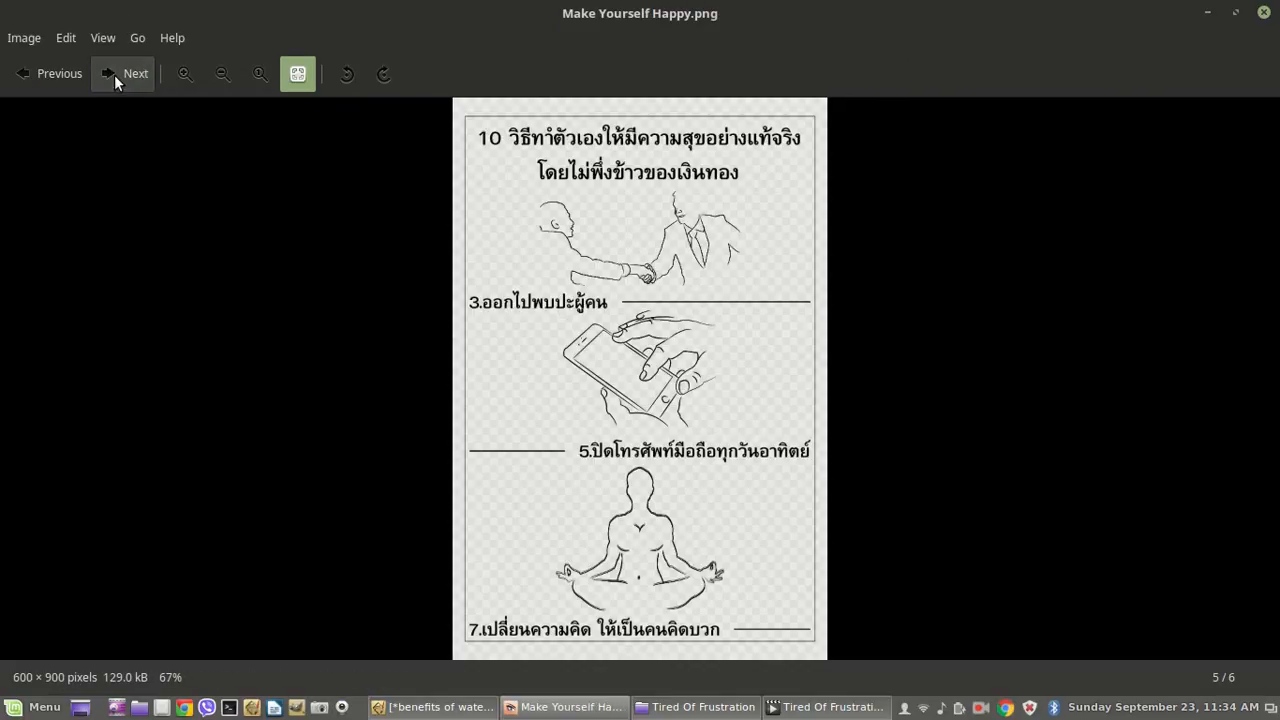
pyautogui.click(114, 74)
pyautogui.click(114, 74)
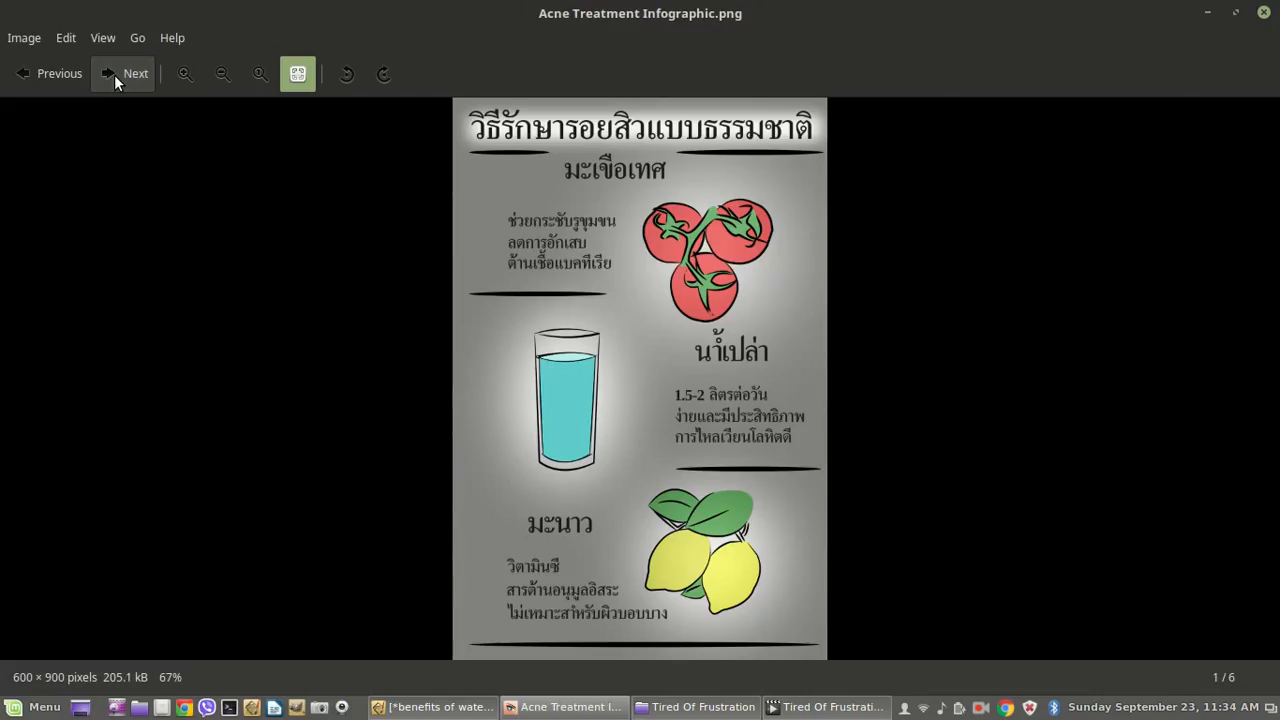
pyautogui.click(114, 74)
pyautogui.click(114, 74)
pyautogui.click(114, 74)
pyautogui.click(114, 74)
pyautogui.click(114, 74)
pyautogui.click(114, 74)
pyautogui.click(114, 74)
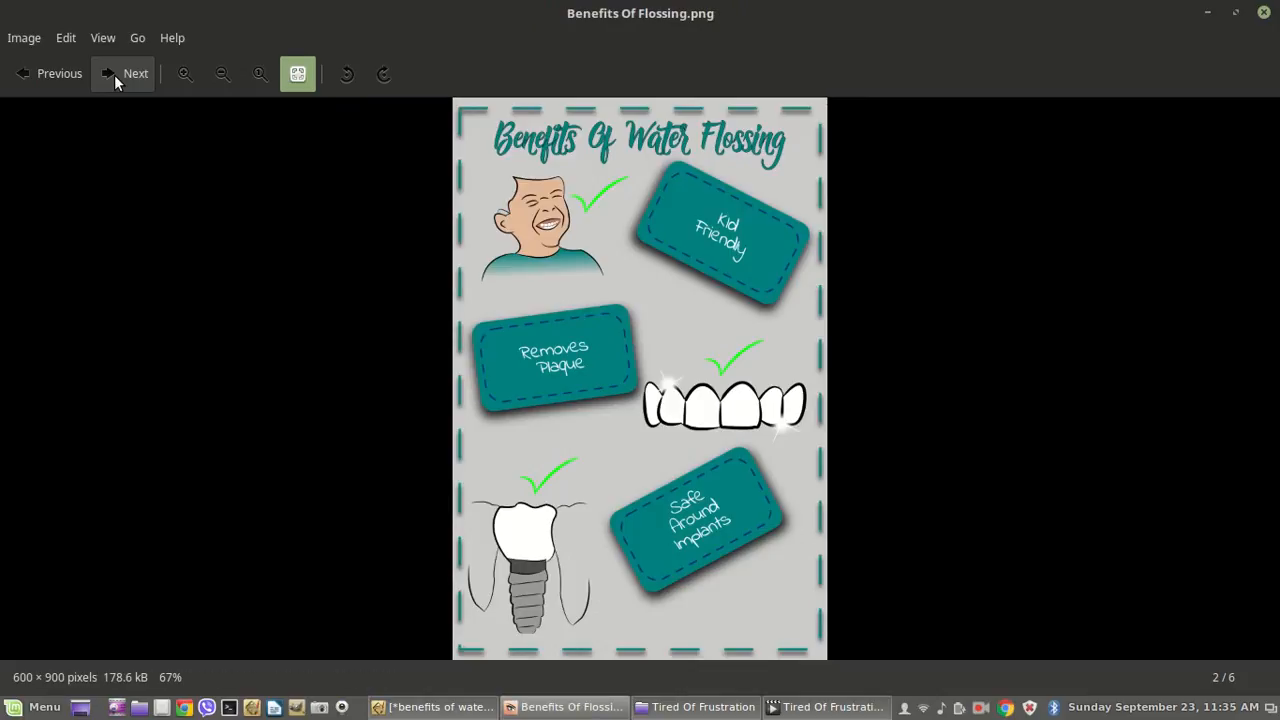